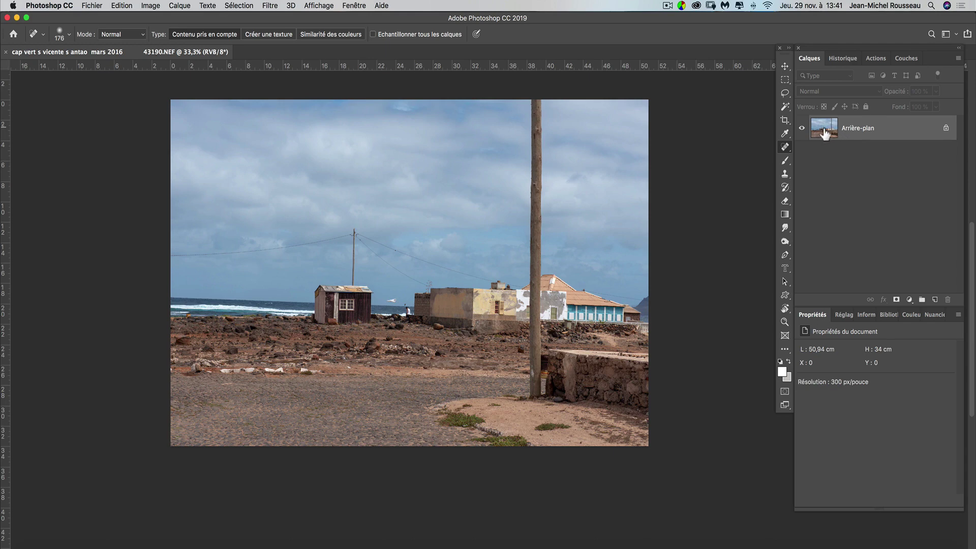
Duplicate the background layer and straighten the photo with the Crop tool along the sea horizon
key("super+j")
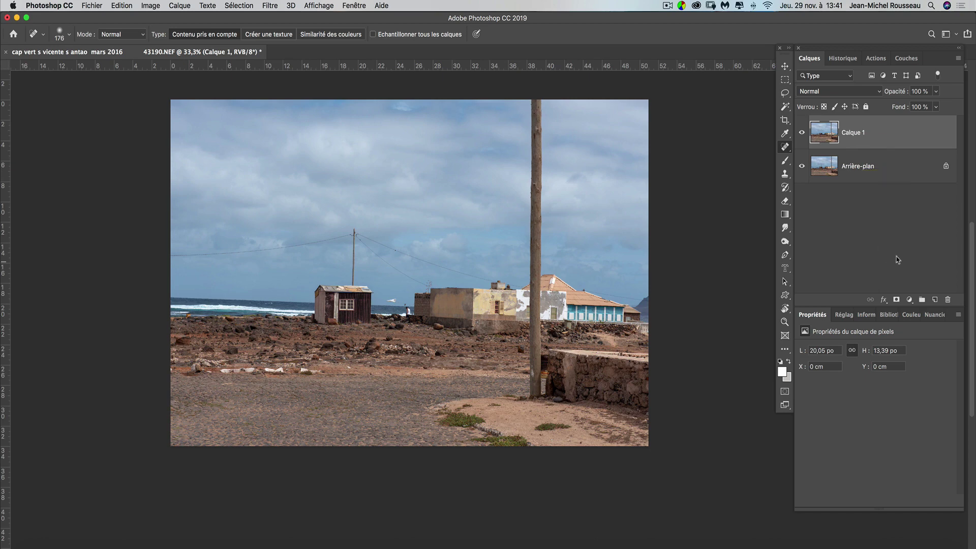
left_click(785, 121)
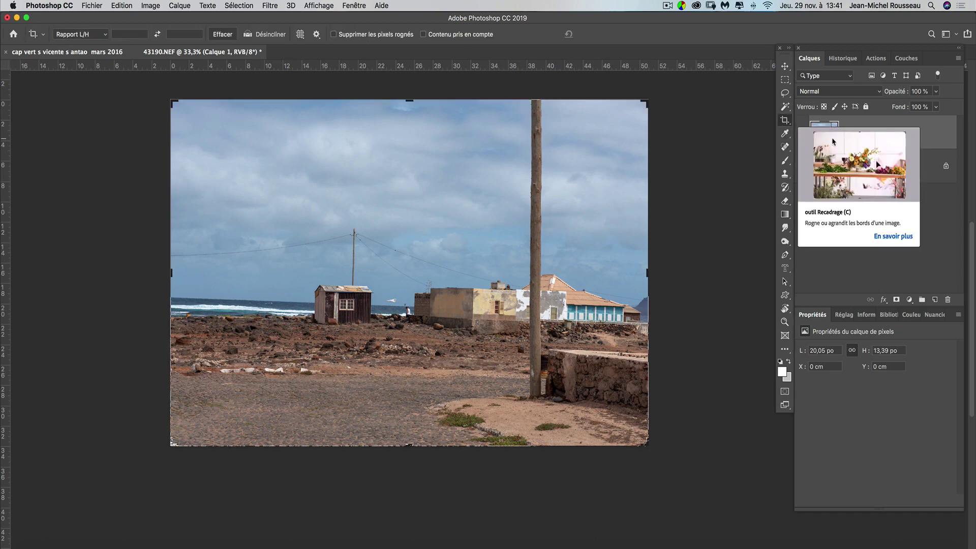
left_click(247, 35)
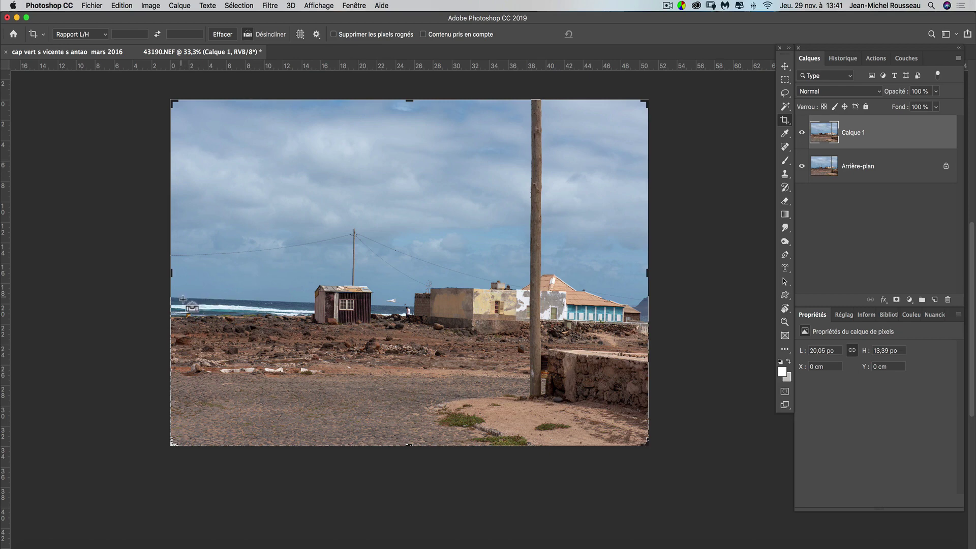
left_click_drag(182, 299, 302, 305)
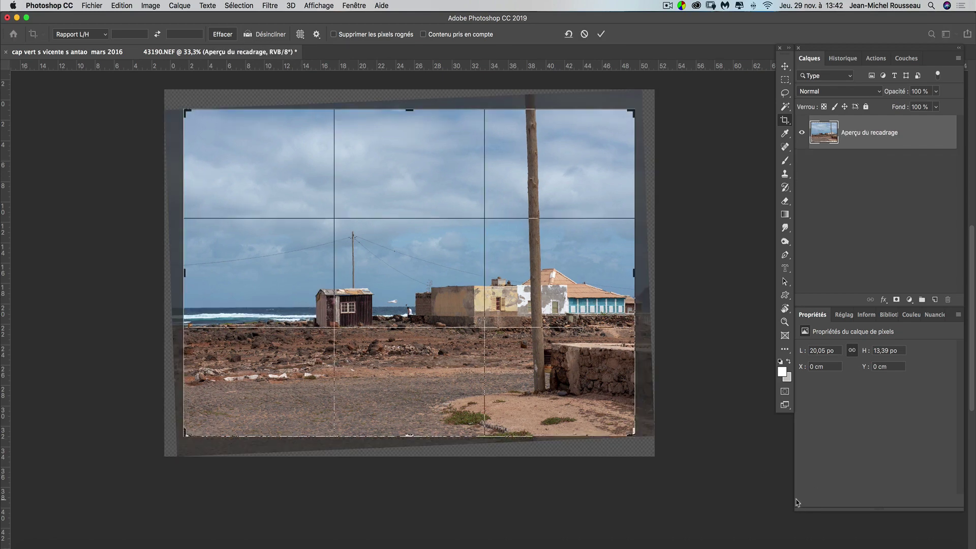
Crop the photo to the hut, its utility pole and the sea, excluding the large pole and the buildings
left_click_drag(638, 277, 523, 280)
left_click_drag(411, 440, 410, 421)
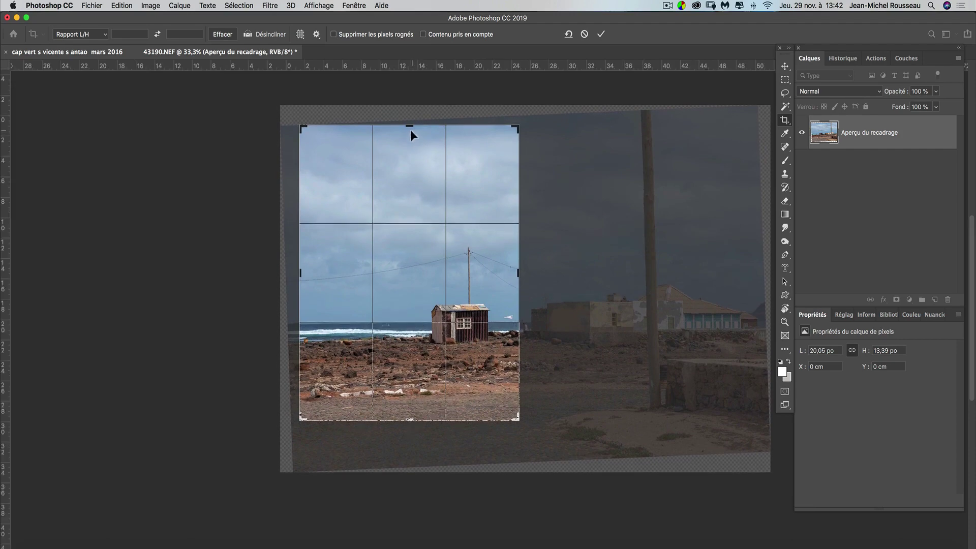
left_click_drag(414, 131, 409, 155)
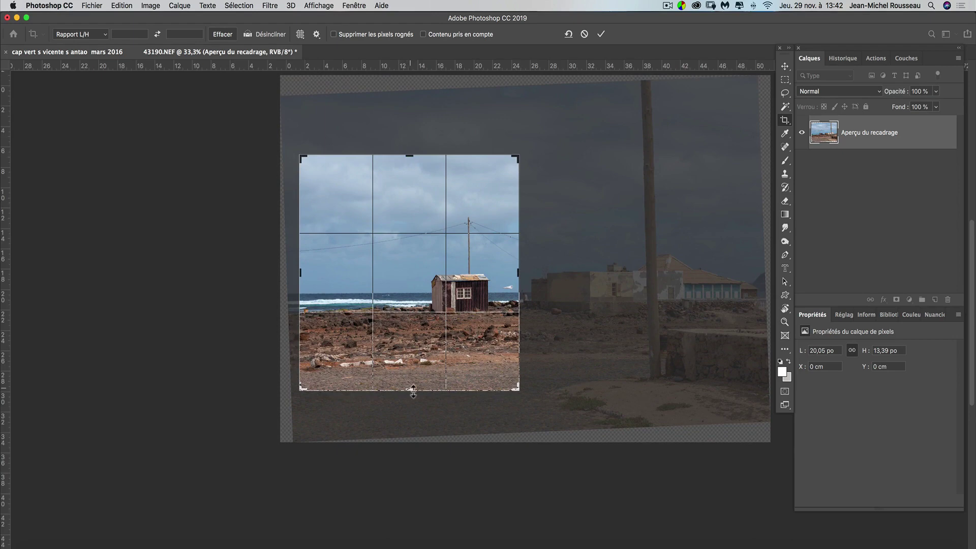
left_click_drag(413, 390, 412, 377)
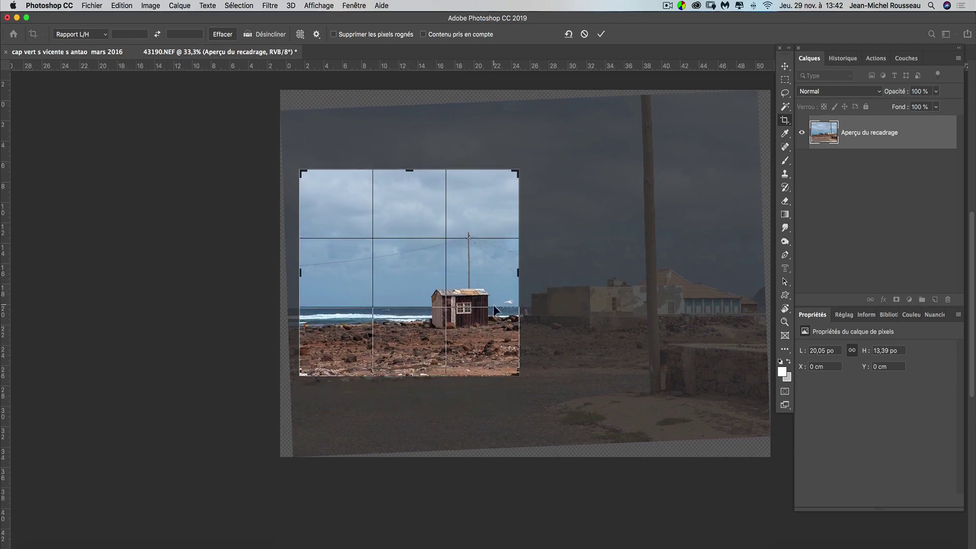
left_click_drag(413, 170, 413, 176)
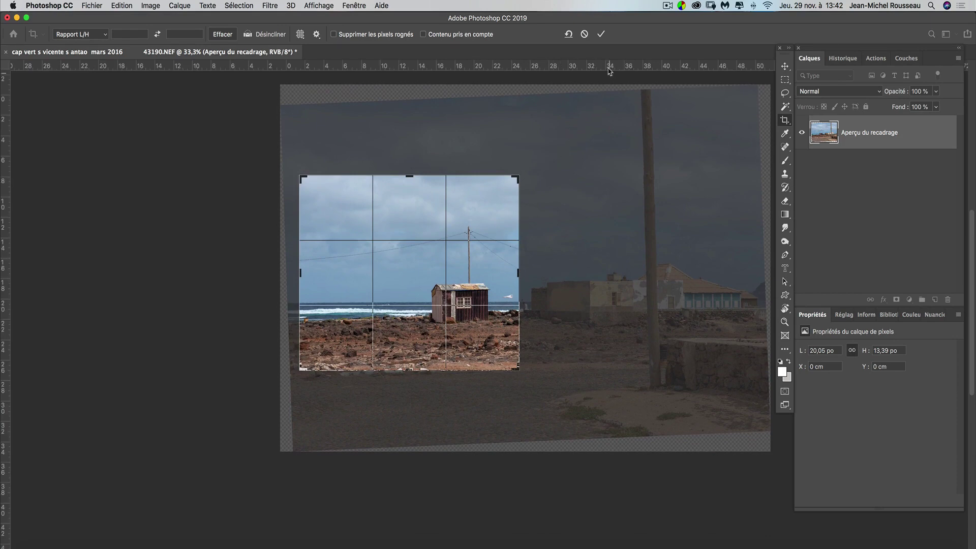
left_click(601, 34)
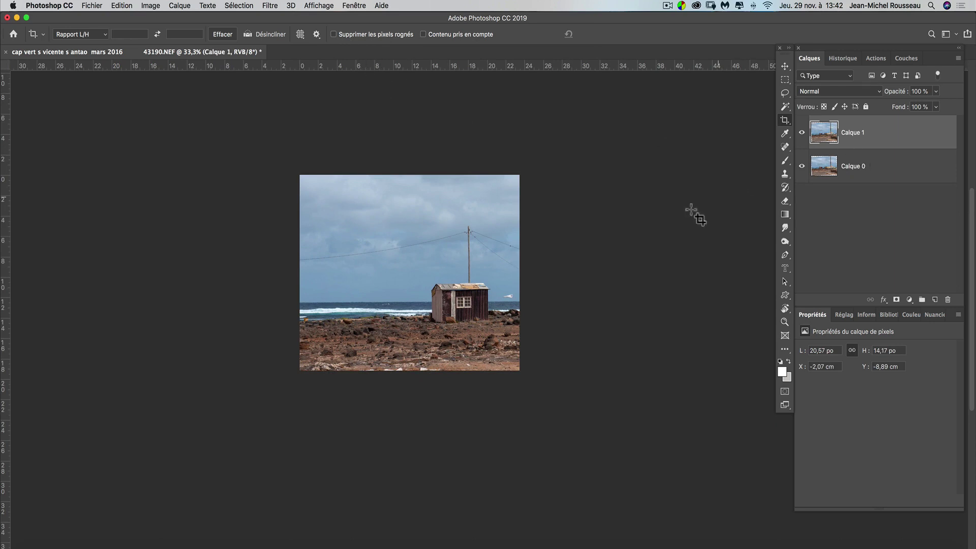
Enable deletion of cropped pixels and reapply the same crop to discard the hidden image area, checking the result with the crop frame
left_click(449, 219)
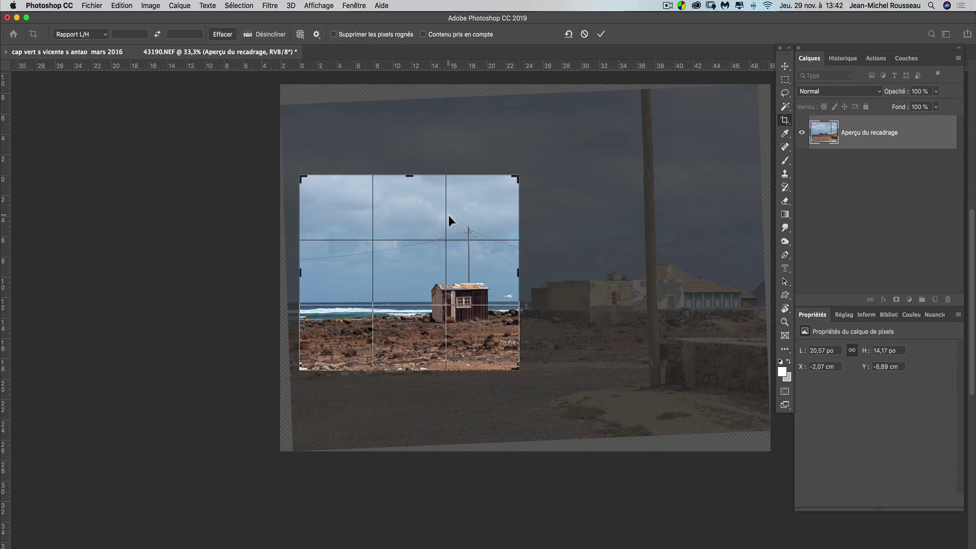
left_click(600, 34)
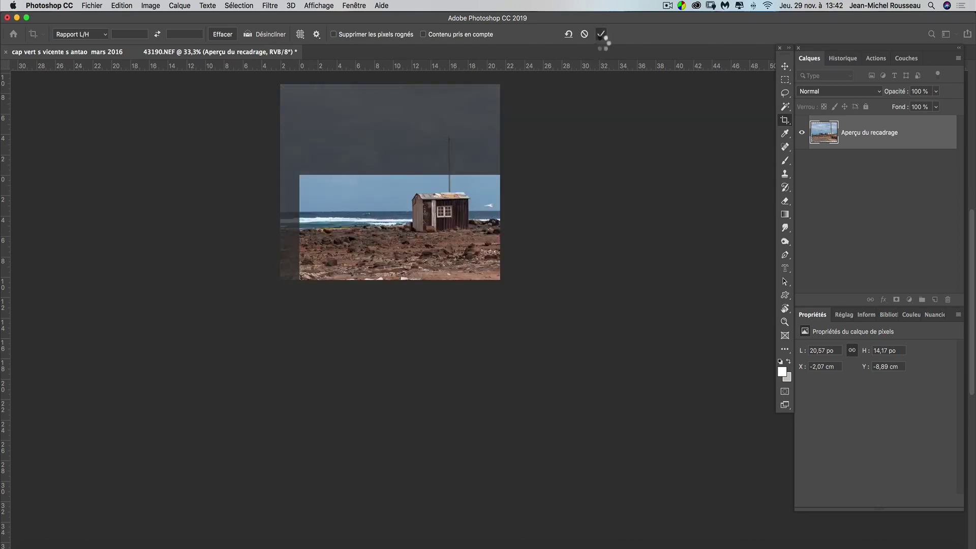
left_click(334, 35)
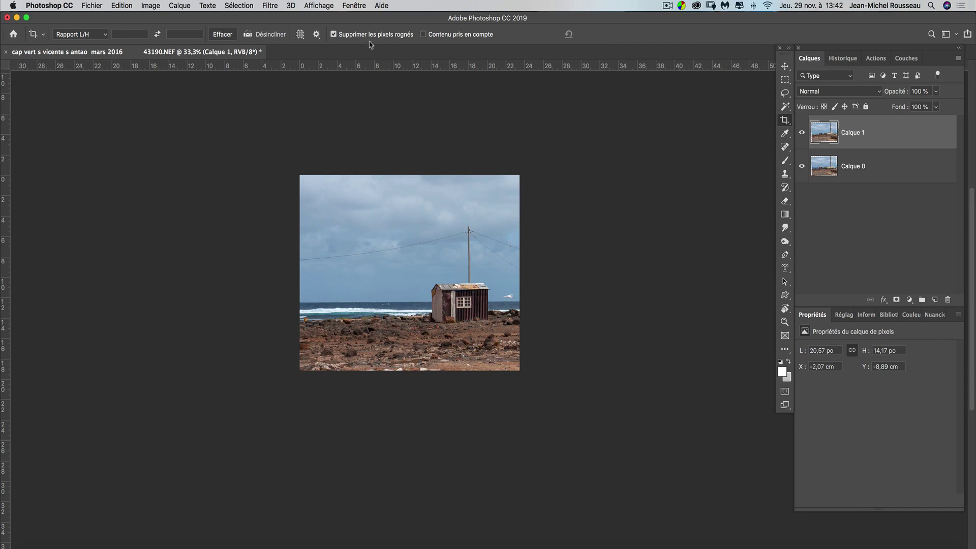
left_click(482, 255)
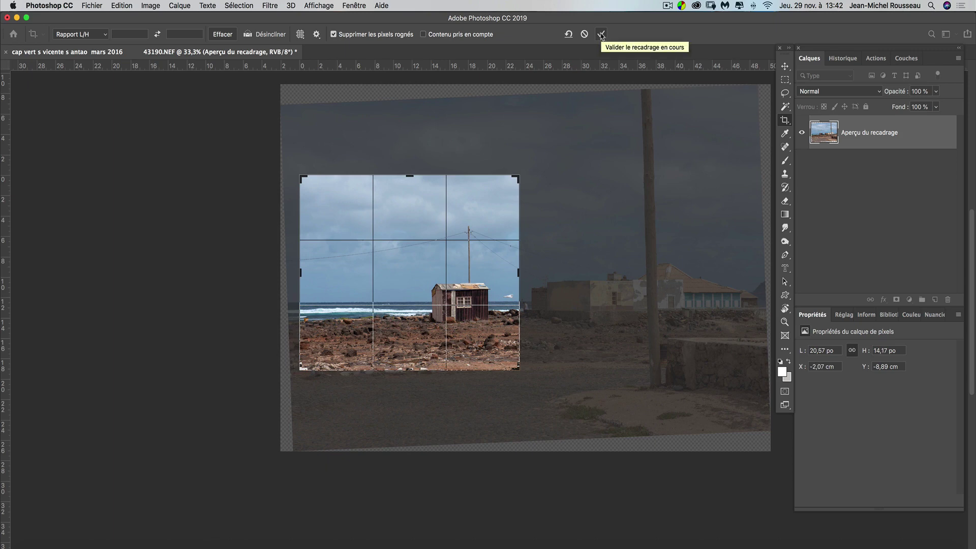
left_click(601, 34)
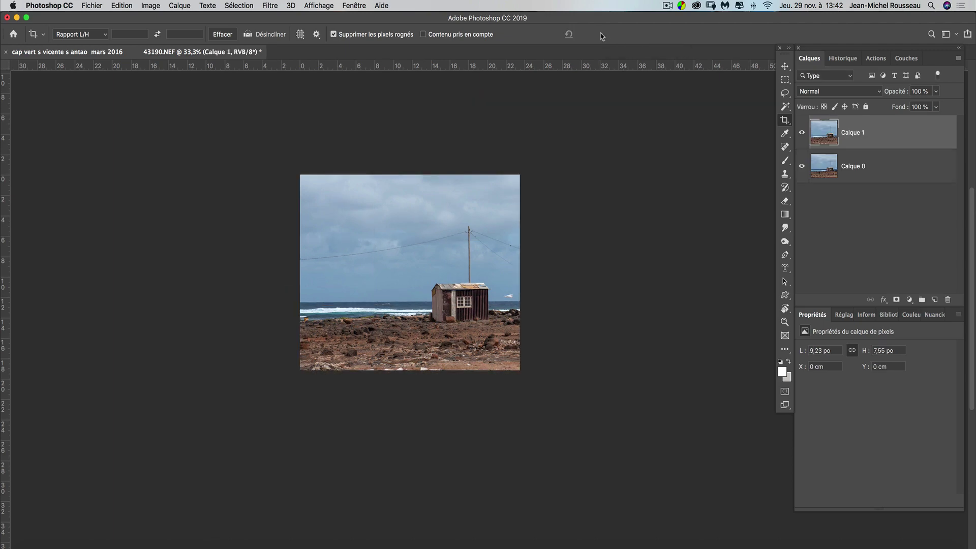
left_click(425, 253)
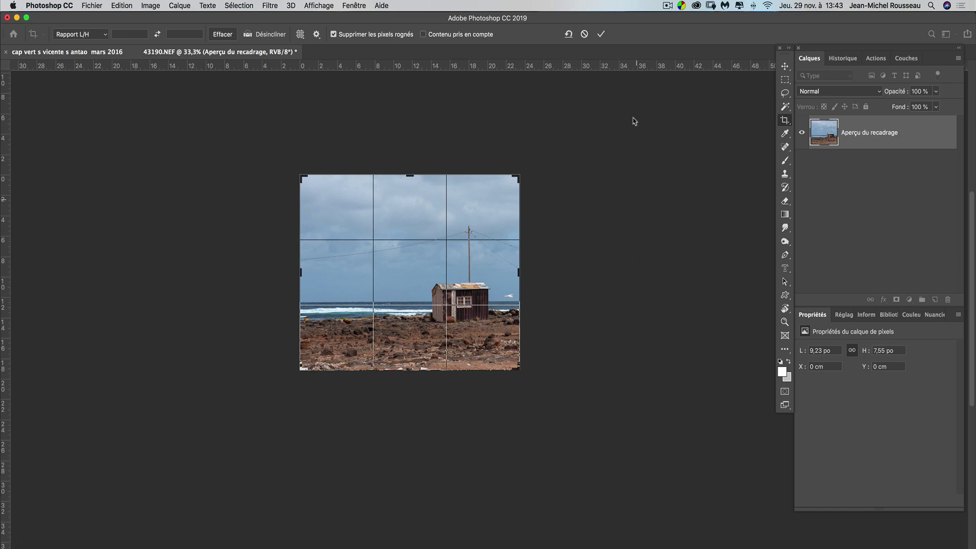
left_click(601, 34)
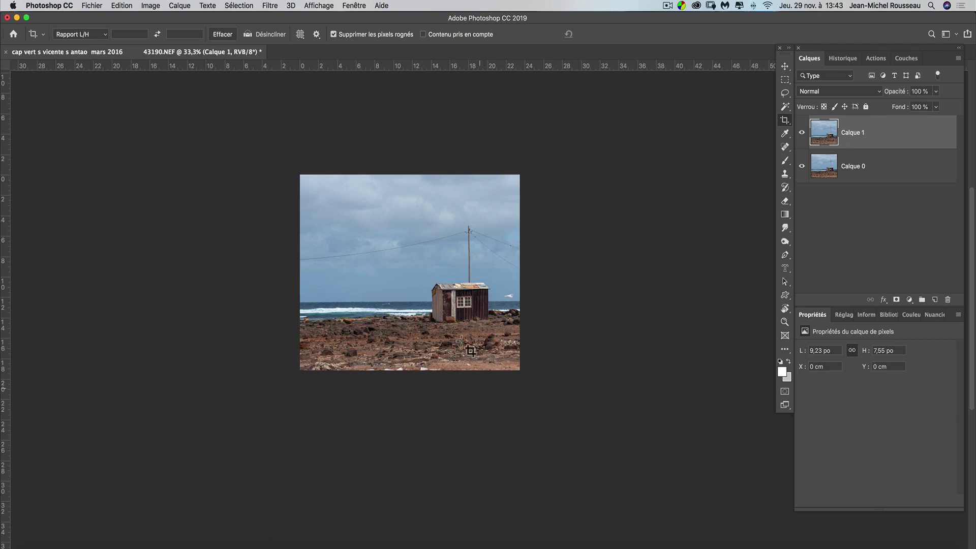
Extend the canvas with the Crop tool by about 4 cm on the right side of the photo
left_click(452, 284)
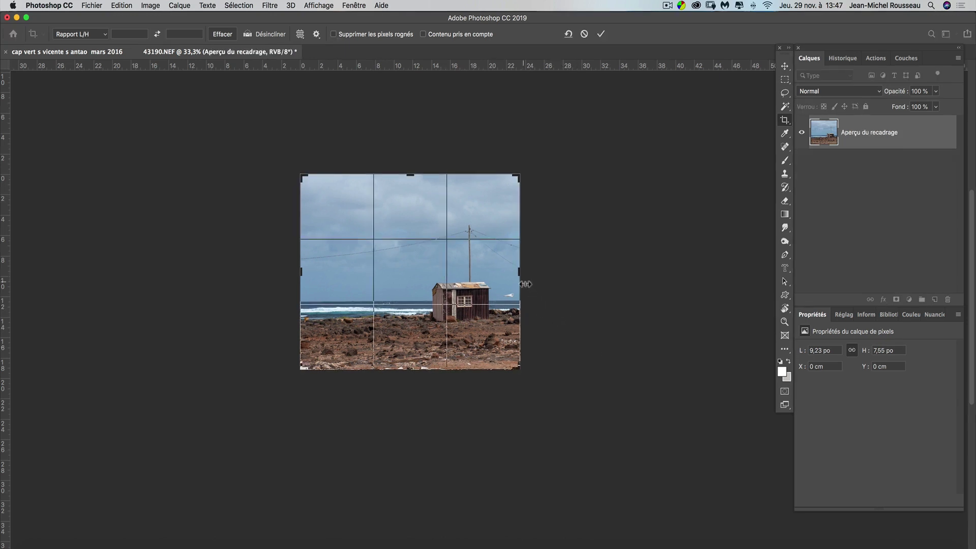
left_click_drag(519, 272, 538, 274)
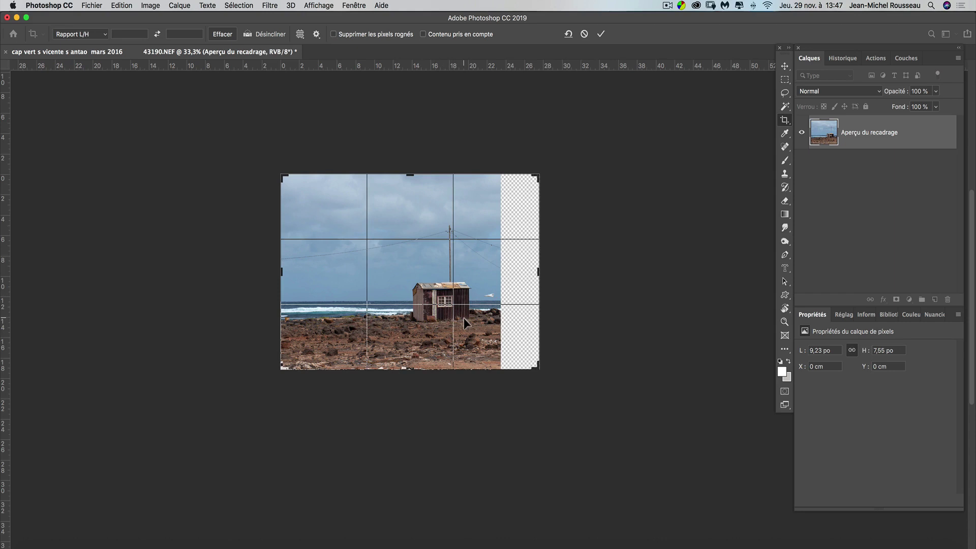
left_click(603, 34)
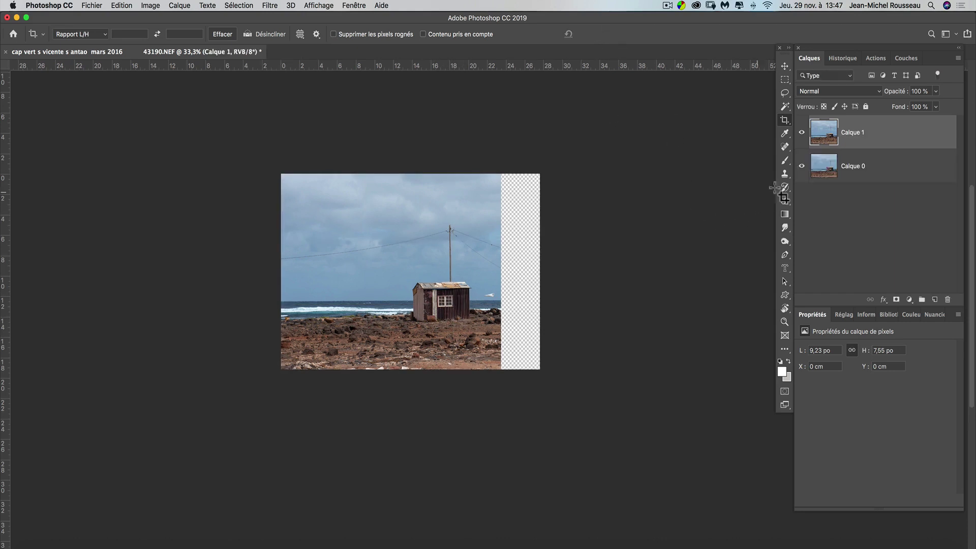
Select the empty transparent strip with the Magic Wand and expand the selection by 4 pixels
left_click(785, 108)
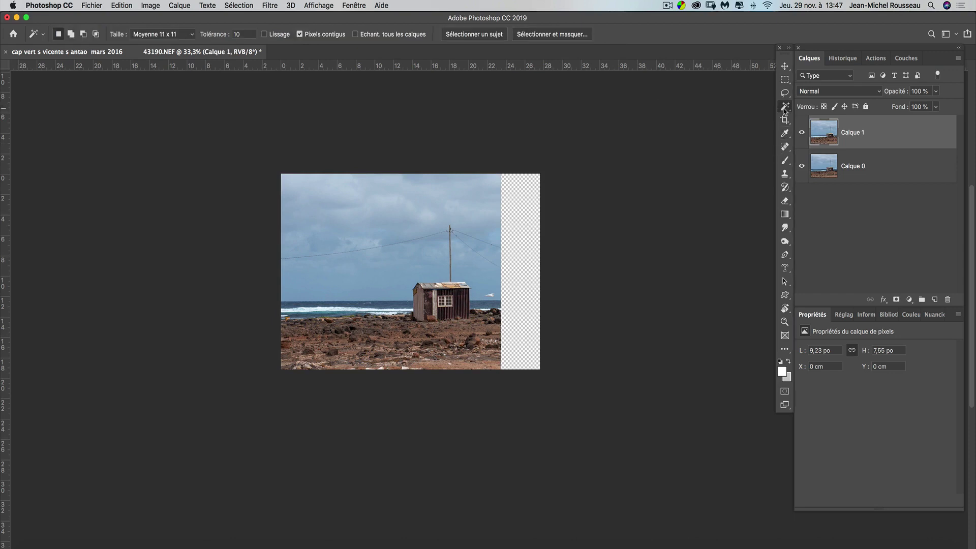
left_click(520, 279)
left_click(232, 6)
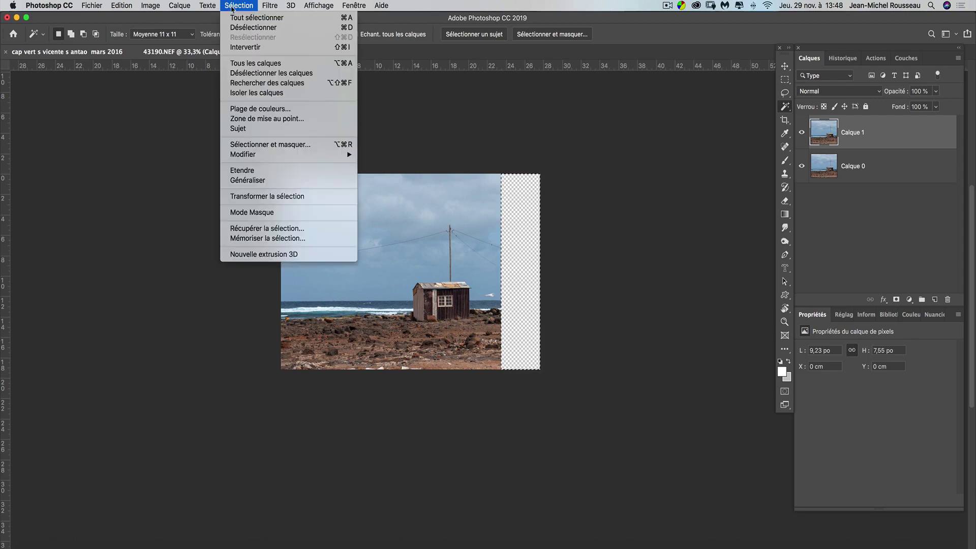
mouse_move(258, 155)
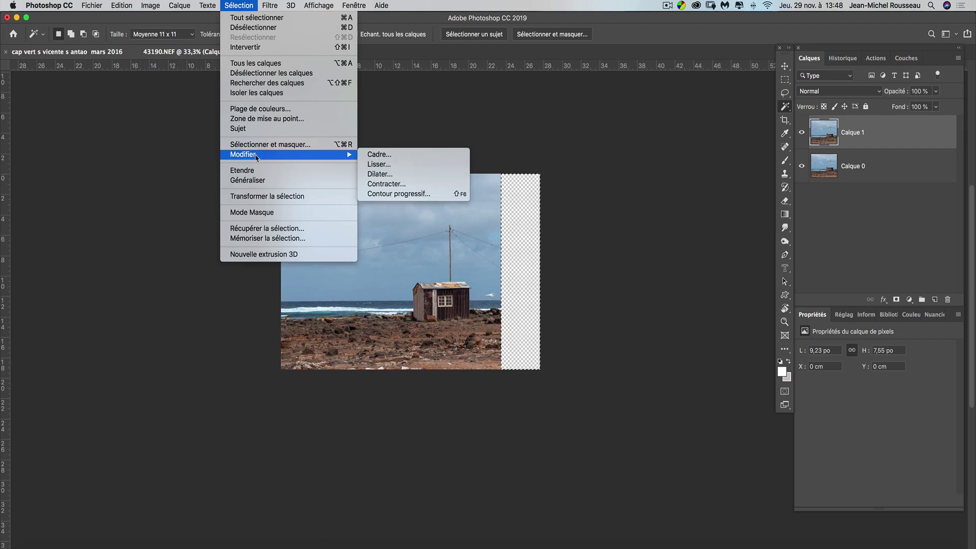
left_click(389, 174)
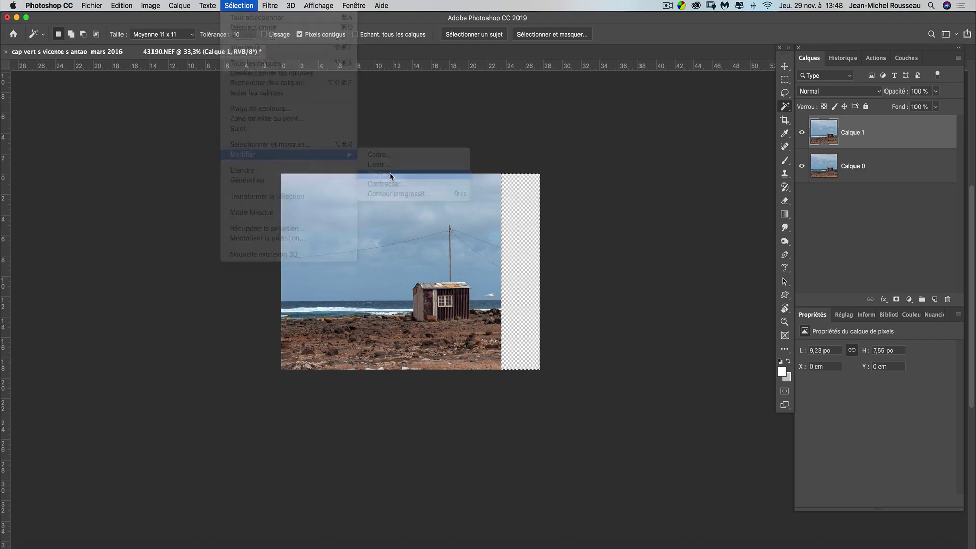
left_click_drag(570, 282, 656, 161)
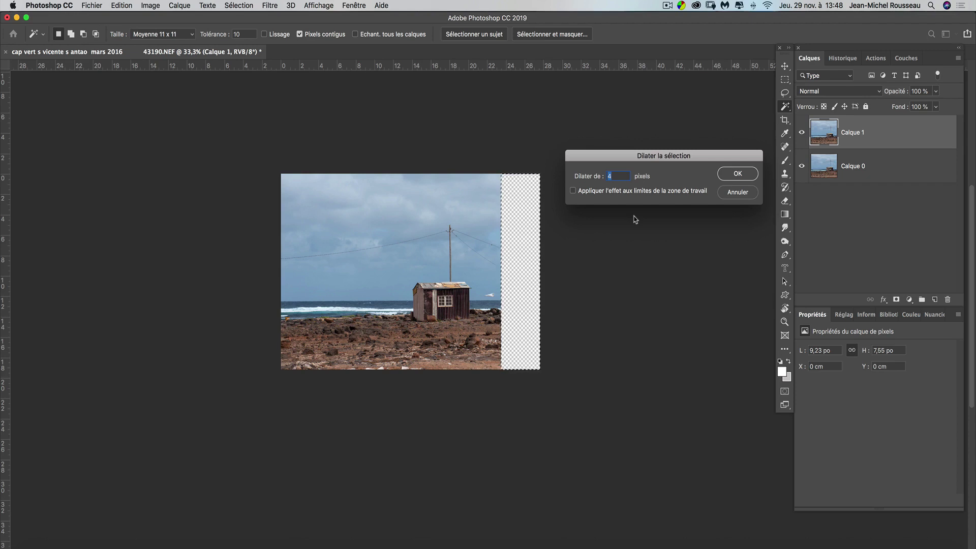
left_click(751, 173)
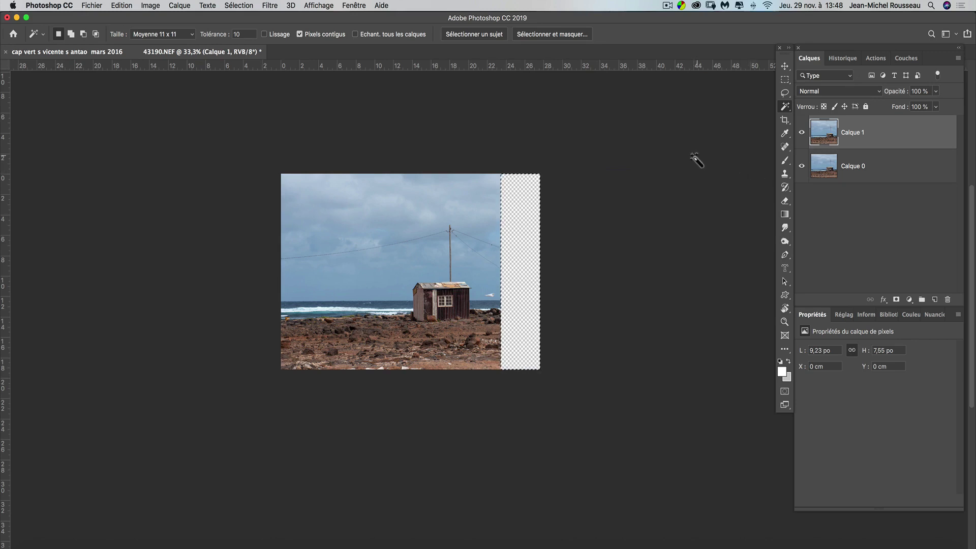
Fill the selected strip with Content-Aware, colour adaptation on, Normal mode and 100 % opacity, and deselect it
left_click(122, 5)
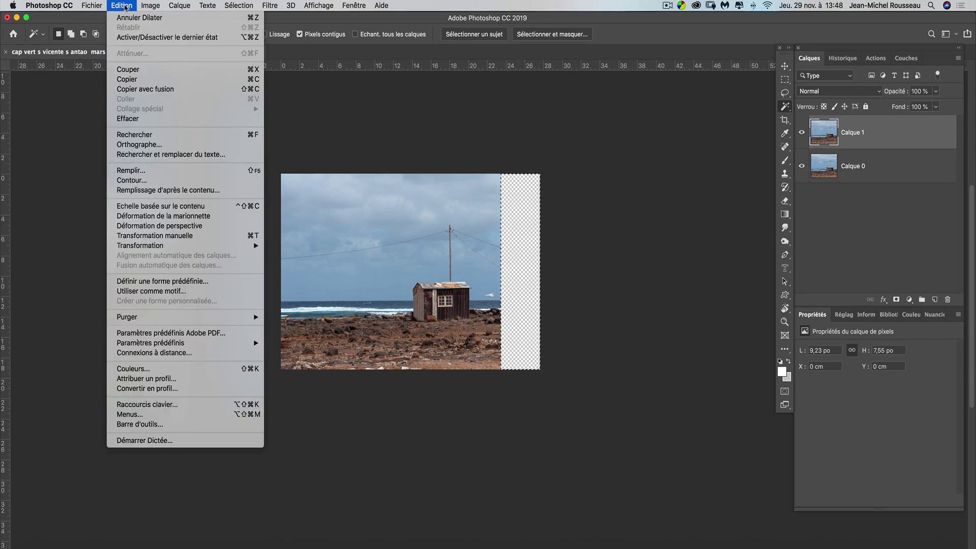
left_click(174, 173)
left_click_drag(577, 147, 666, 120)
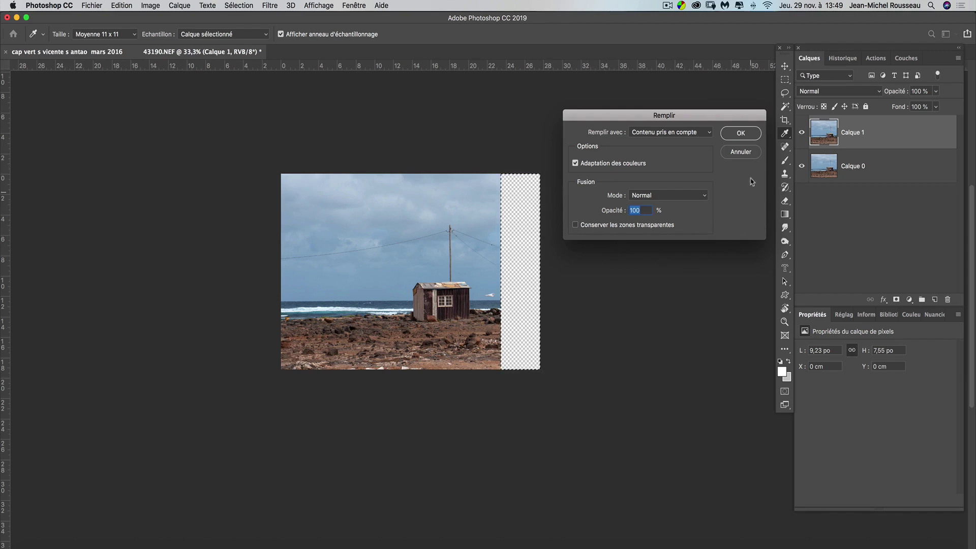
left_click(750, 134)
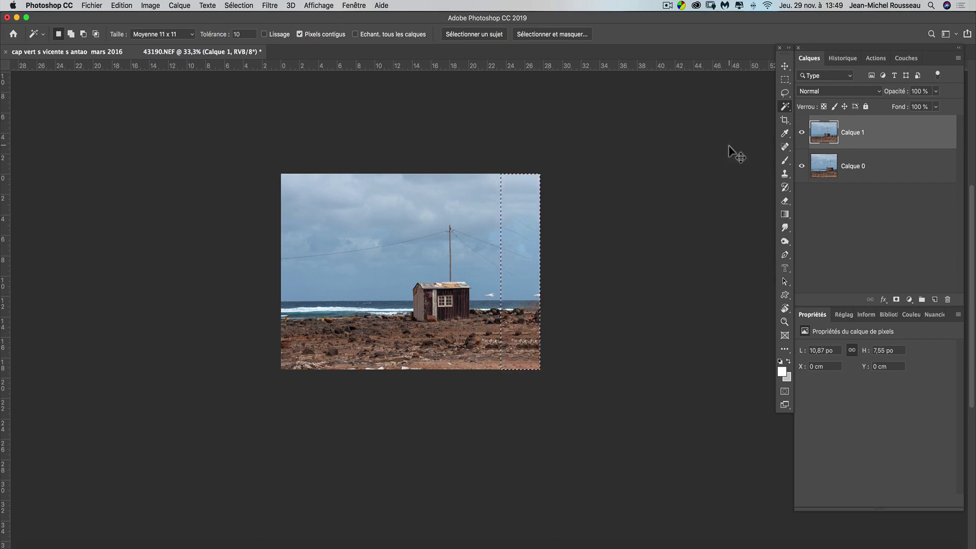
key("super+d")
Examine the filled strip and its surroundings at 200 % for repeated objects and seams in the sky, sea and rocks
key("super+plus")
key("super+plus")
key("super+plus")
key("super+plus")
key("space")
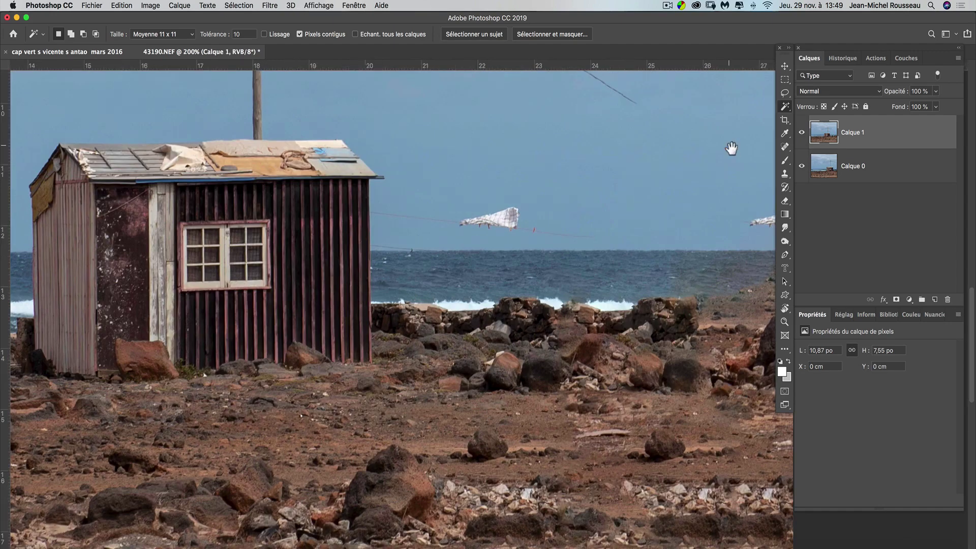
left_click_drag(628, 208, 497, 300)
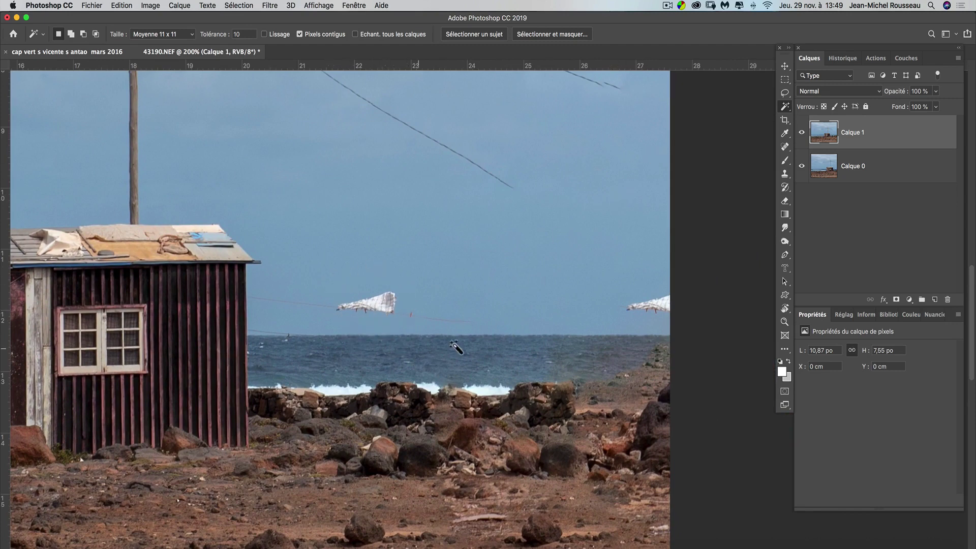
left_click_drag(545, 254, 534, 327)
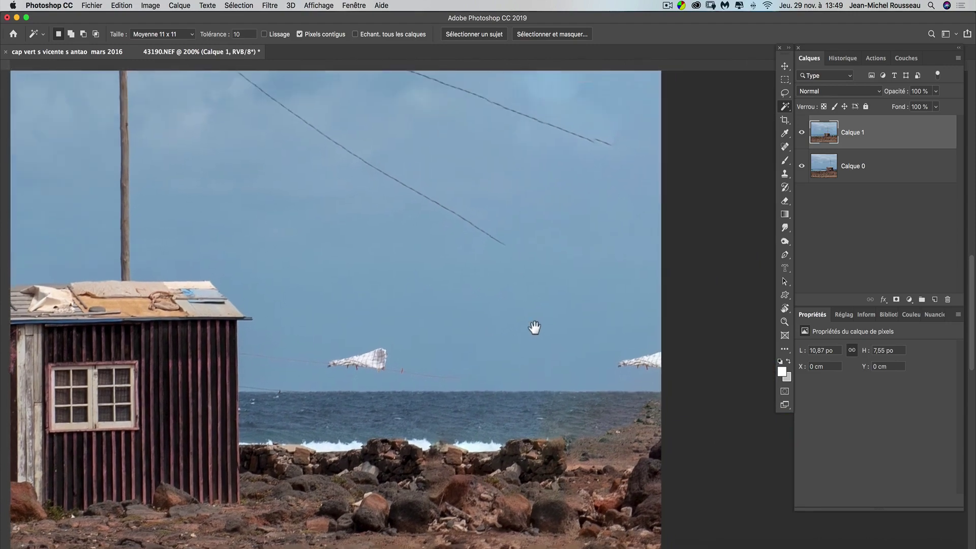
left_click_drag(464, 217, 513, 175)
left_click_drag(502, 327, 492, 106)
left_click_drag(470, 307, 474, 277)
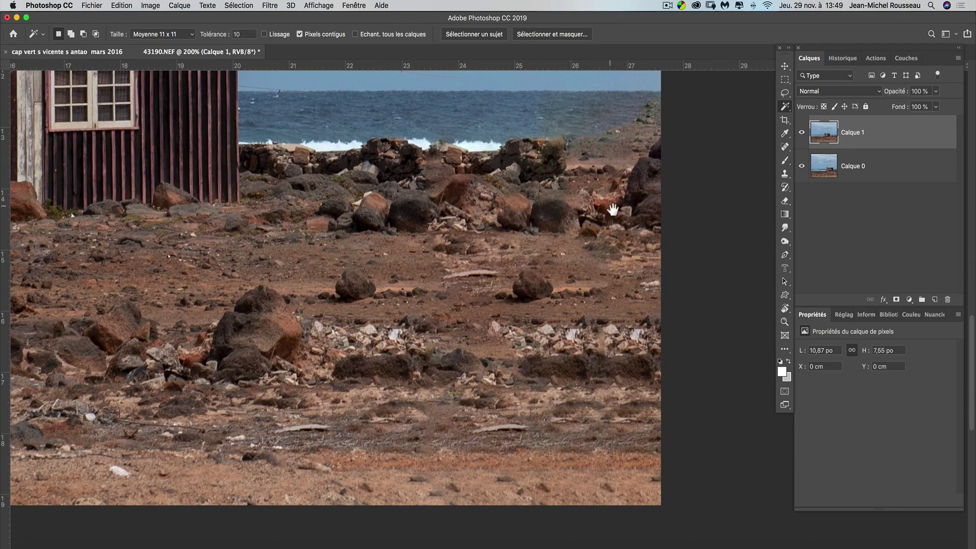
left_click_drag(613, 209, 604, 229)
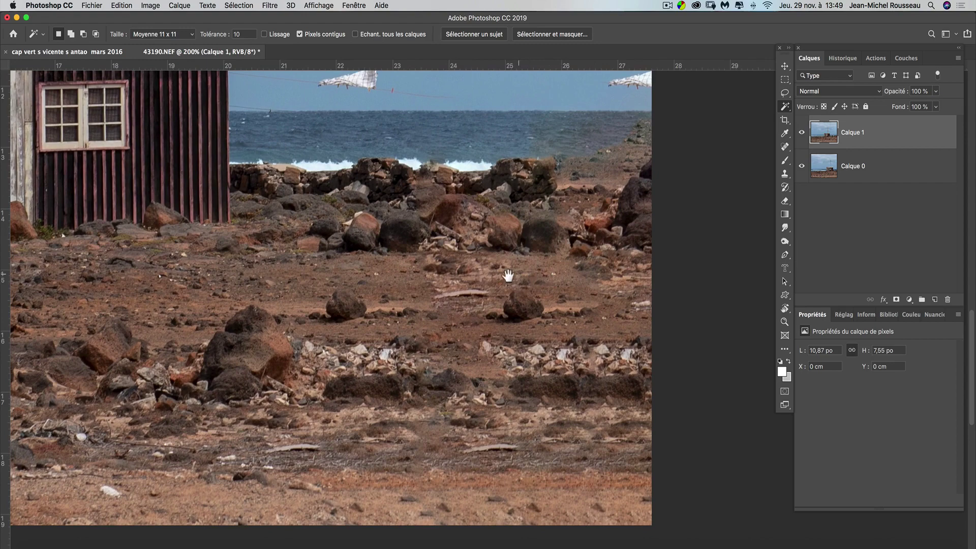
left_click_drag(484, 281, 517, 262)
left_click_drag(406, 256, 498, 320)
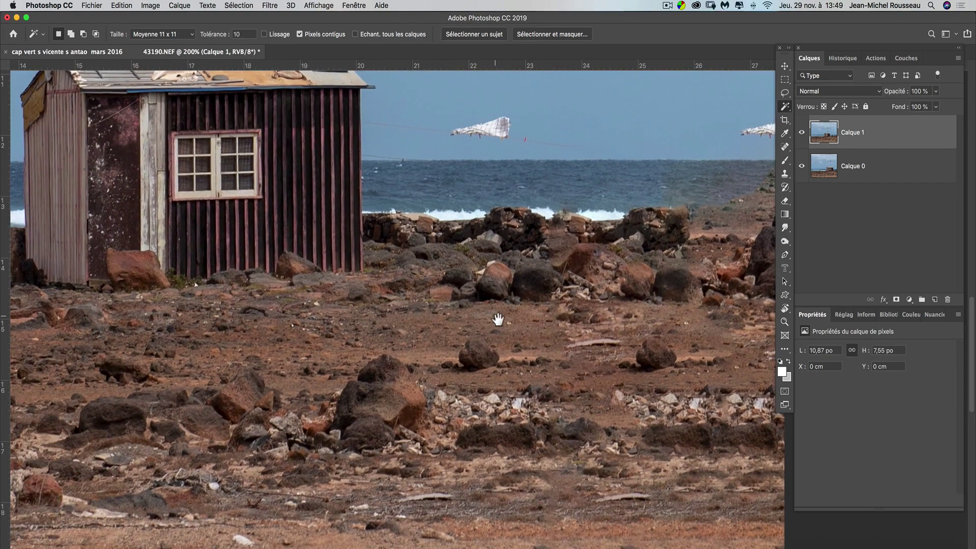
left_click_drag(337, 241, 544, 402)
left_click_drag(469, 326, 337, 282)
left_click_drag(511, 330, 495, 319)
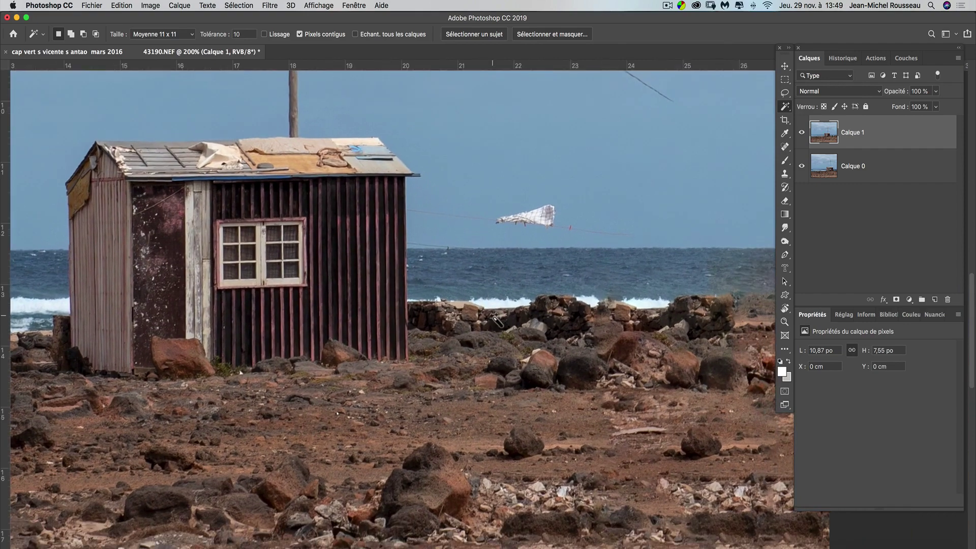
Set up the Spot Healing Brush in Normal mode at 115 px for the cable crossing the sky left of the pole
key("super+1")
key("super+minus")
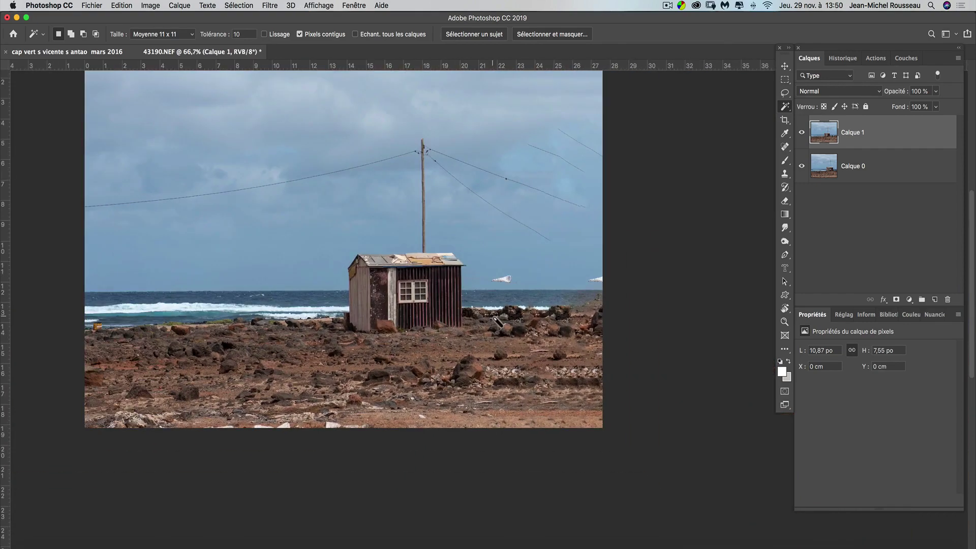
left_click_drag(380, 285, 520, 384)
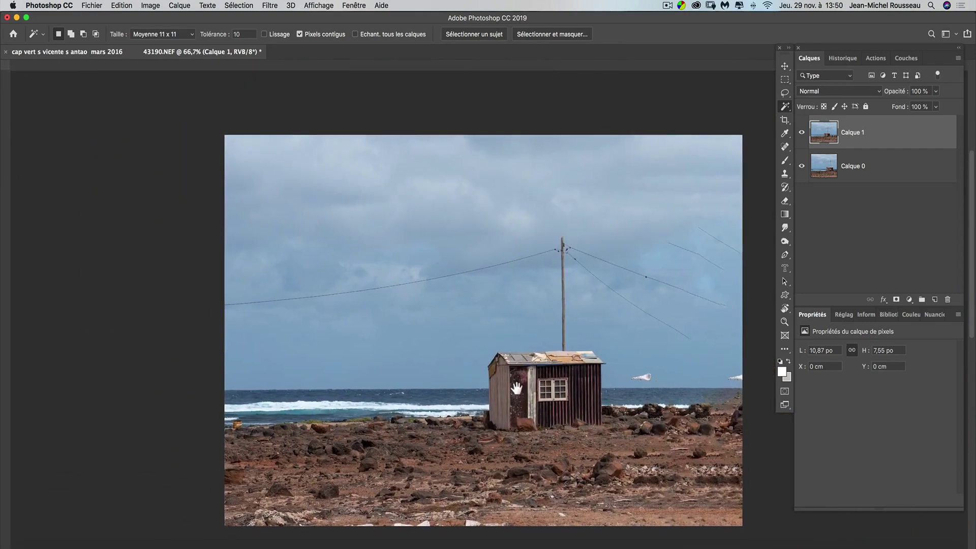
key("super+plus")
key("super+plus")
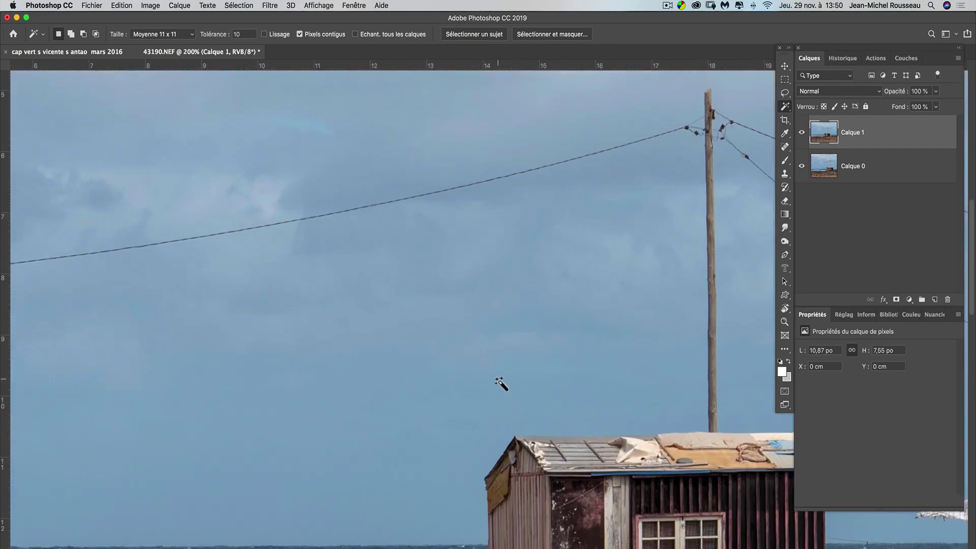
left_click_drag(375, 358, 591, 369)
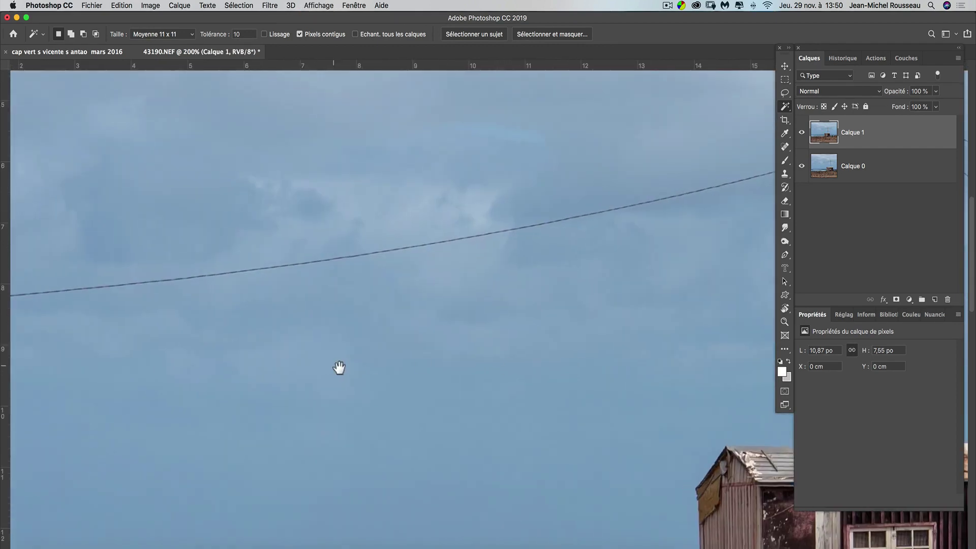
left_click_drag(340, 370, 486, 346)
key("super+r")
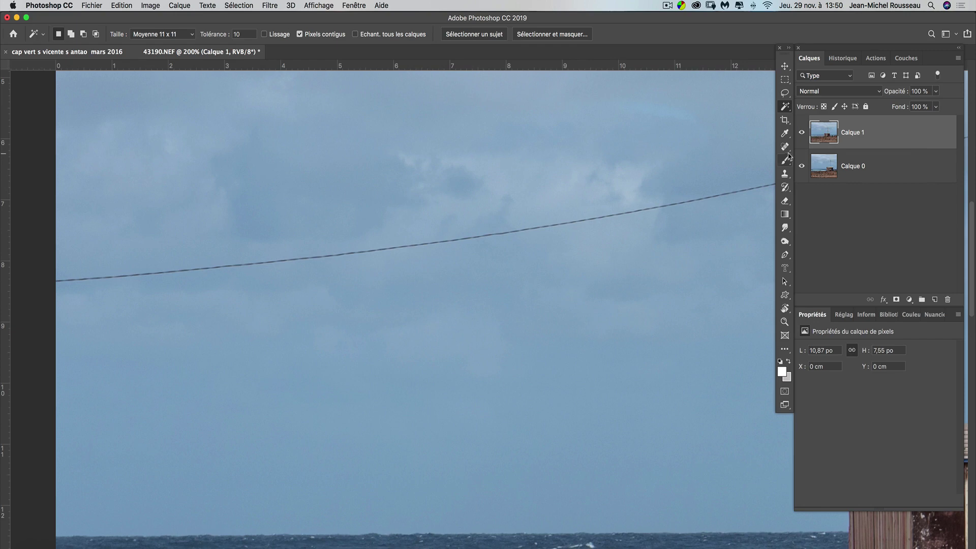
left_click(788, 150)
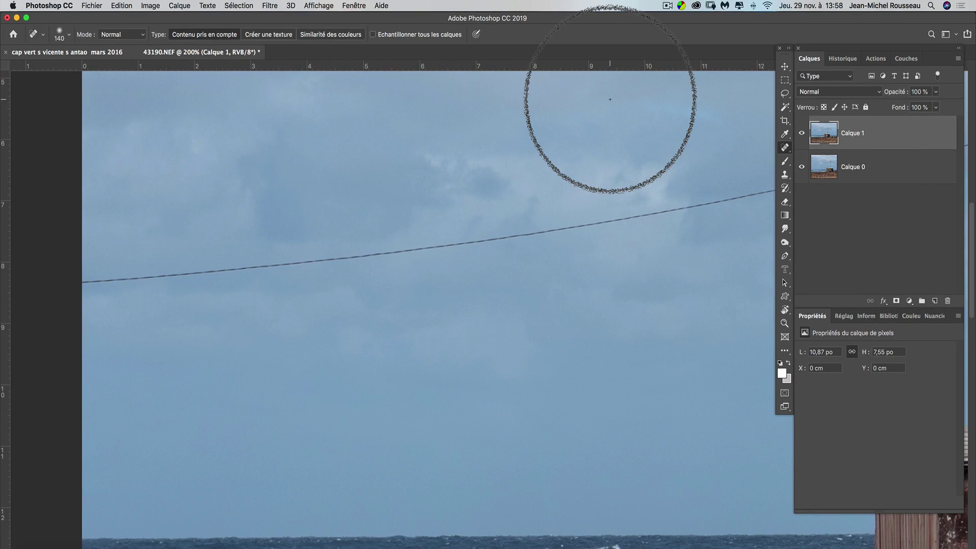
left_click(70, 36)
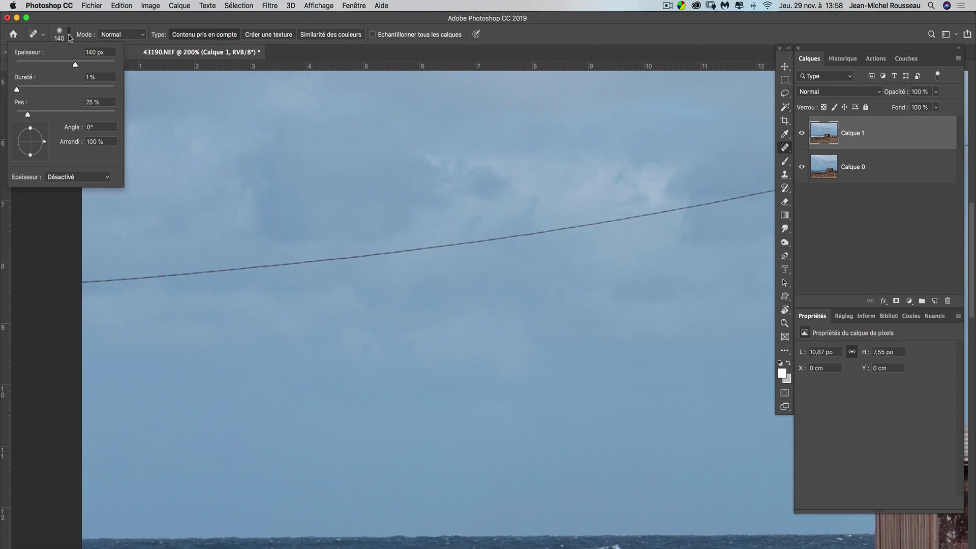
left_click(110, 35)
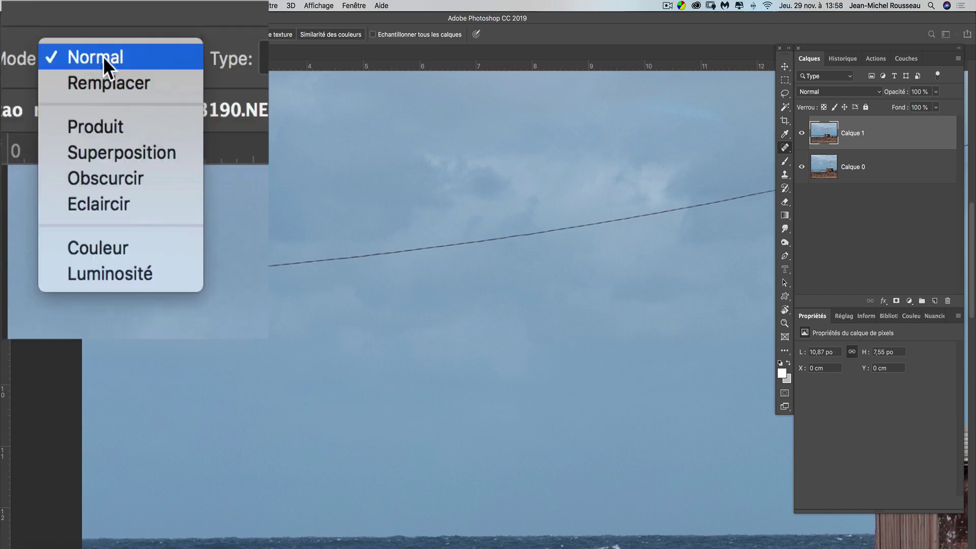
left_click(117, 34)
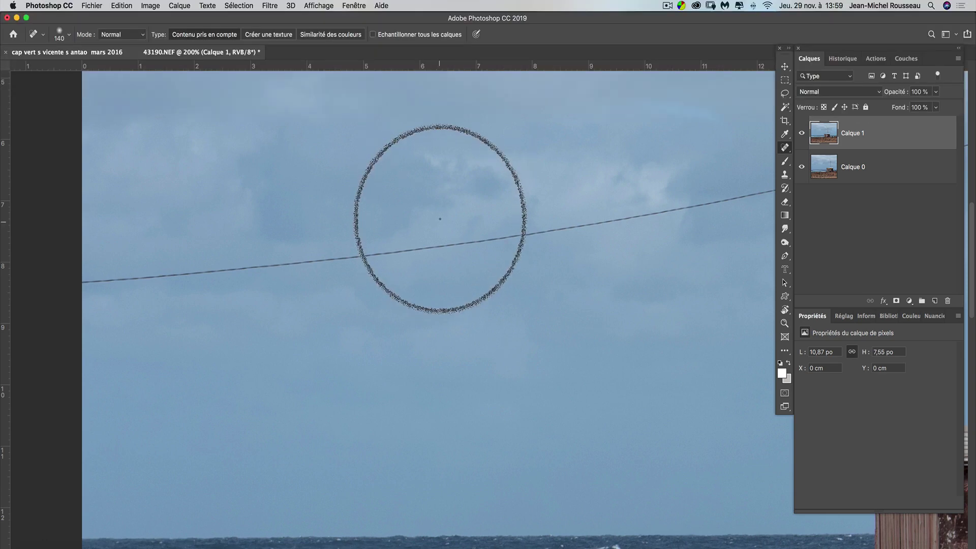
mouse_move(247, 276)
left_mouse_down()
mouse_move(234, 271)
mouse_move(235, 214)
left_mouse_up()
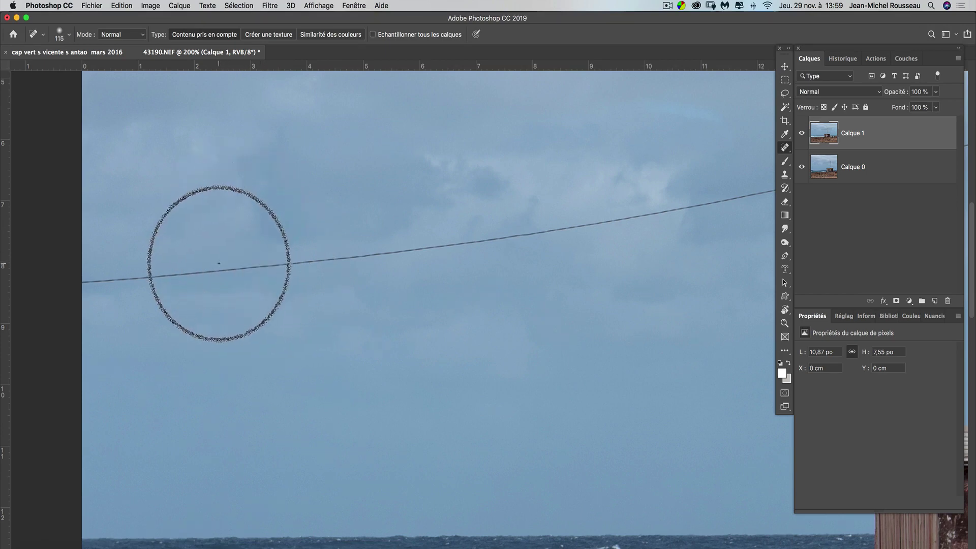
left_click_drag(204, 313, 205, 272)
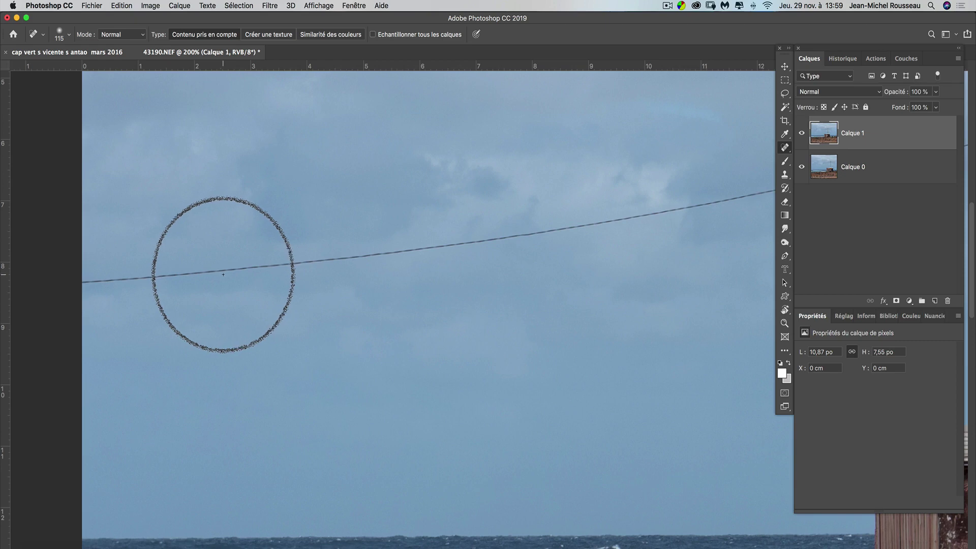
Try healing the middle stretch of the cable left of the pole in Normal mode, and undo it
left_click_drag(152, 275, 334, 261)
left_click_drag(387, 256, 466, 241)
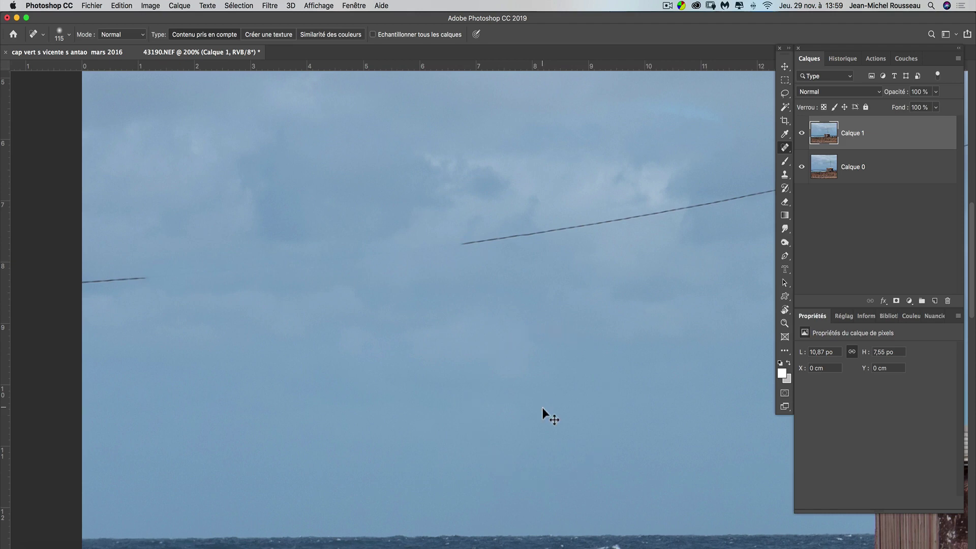
key("super+z")
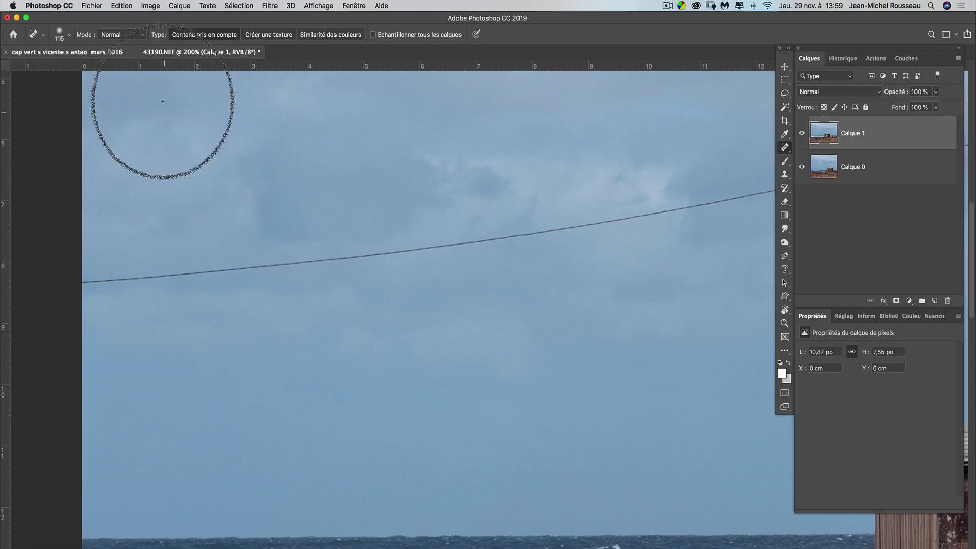
Try a healing stroke along the cable left of the pole with the brush mode set to Produit
left_click(143, 36)
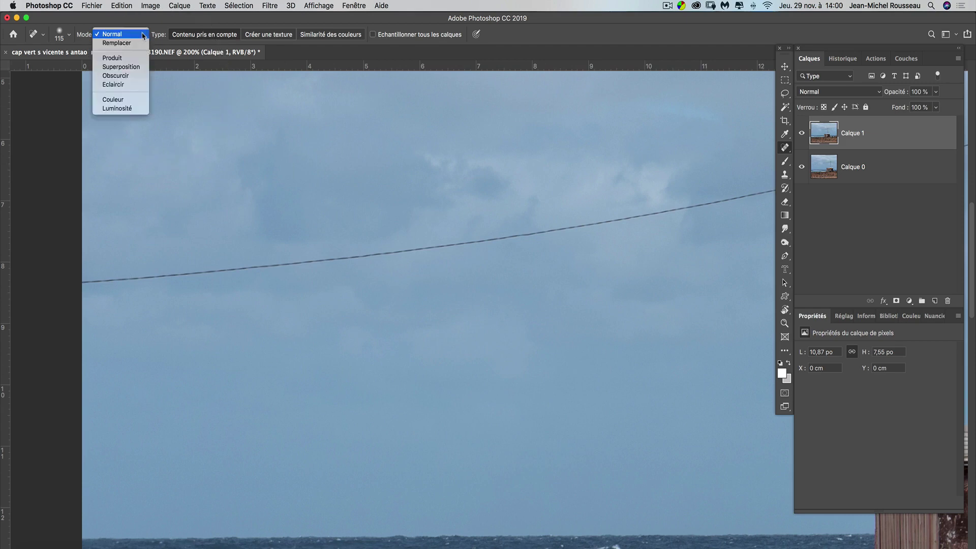
left_click(133, 58)
left_click_drag(207, 267, 417, 250)
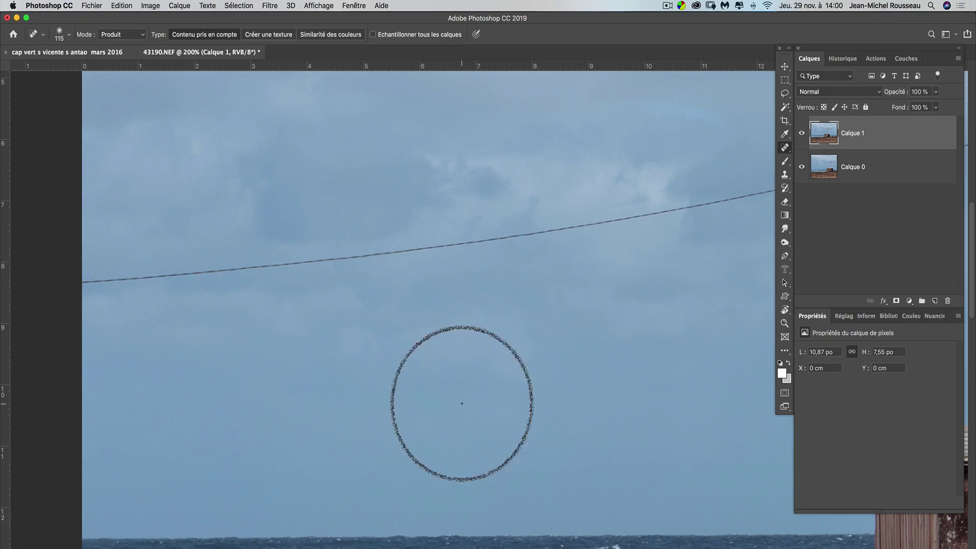
Try two healing strokes along the cable with the brush mode set to Eclaircir, and undo them
left_click(136, 35)
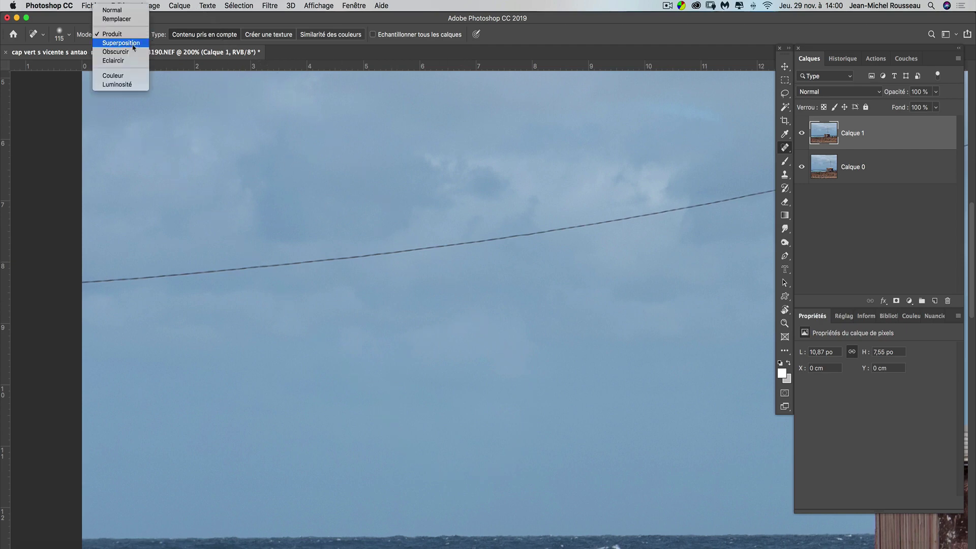
left_click(133, 59)
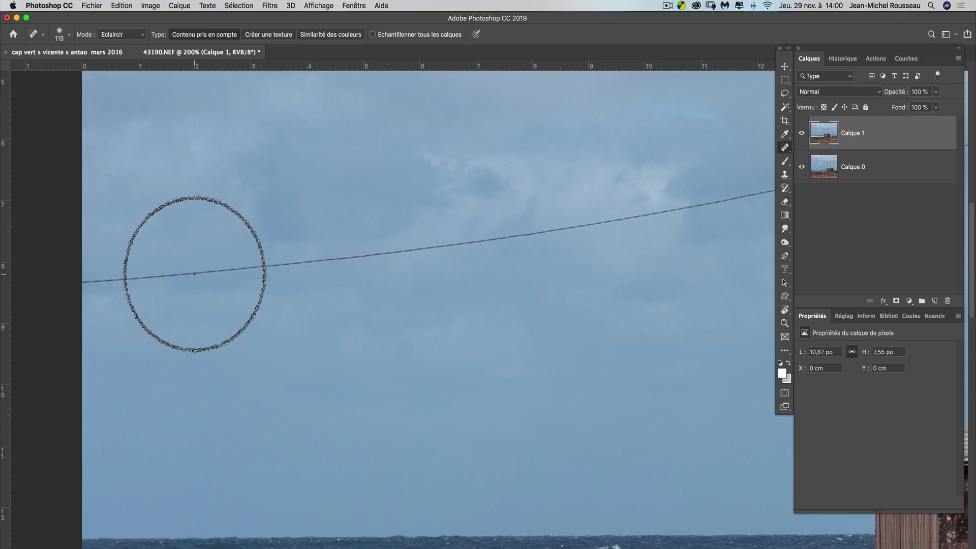
mouse_move(194, 274)
left_mouse_down()
mouse_move(349, 252)
mouse_move(474, 251)
left_mouse_up()
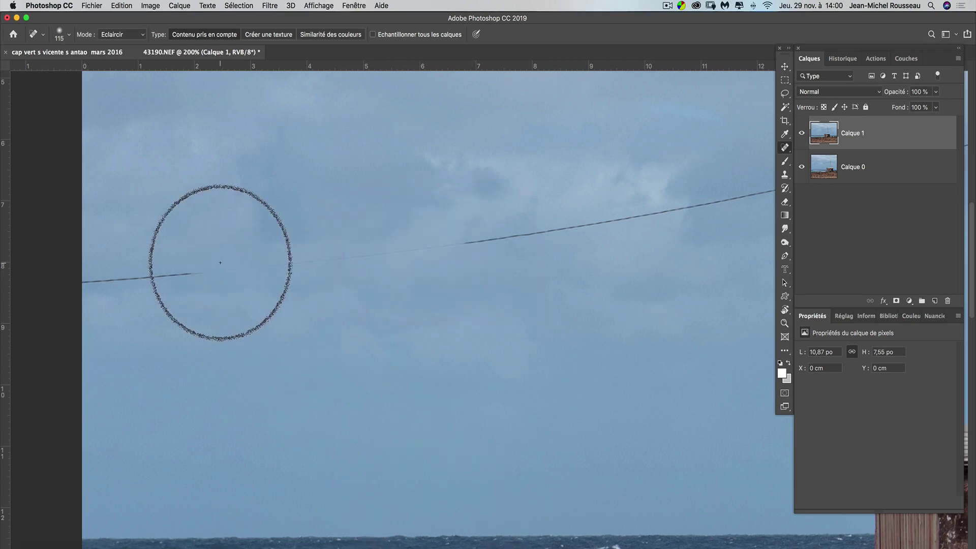
mouse_move(218, 271)
left_mouse_down()
mouse_move(327, 251)
mouse_move(435, 250)
left_mouse_up()
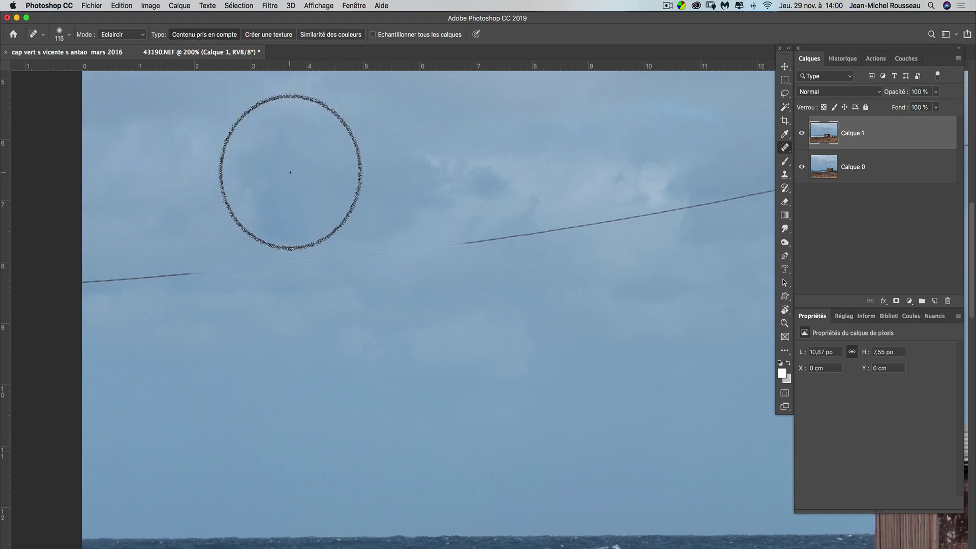
key("super+z")
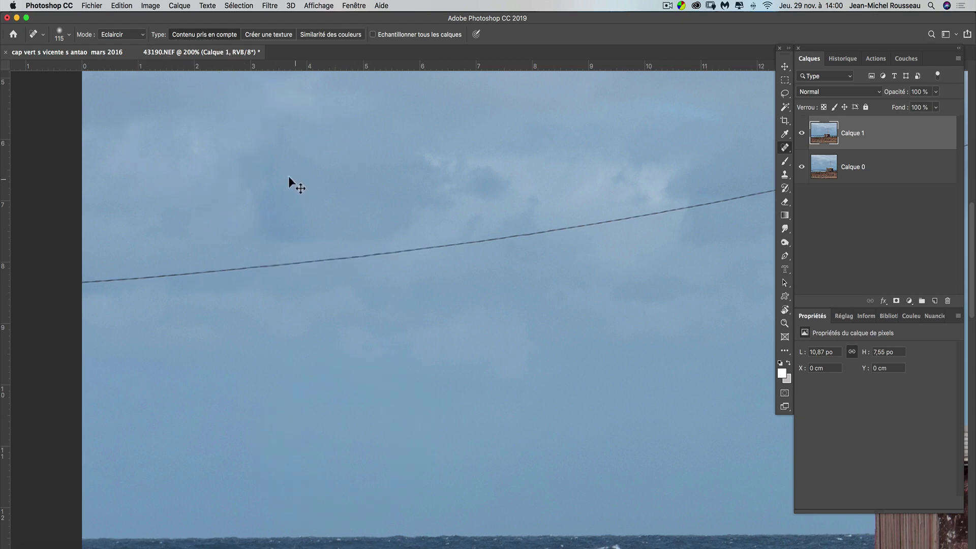
Try a healing stroke along the cable left of the pole with the brush mode set to Obscurcir
left_click(145, 36)
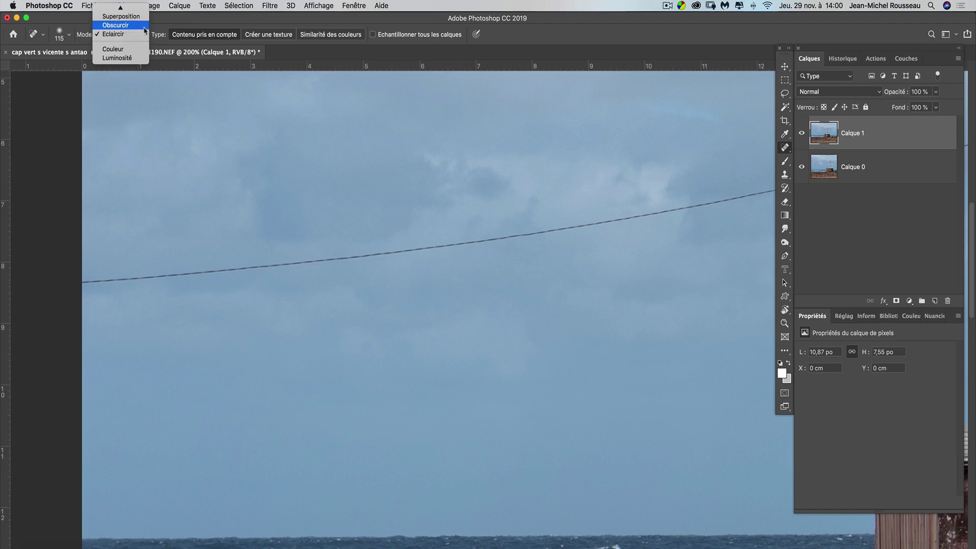
left_click(117, 25)
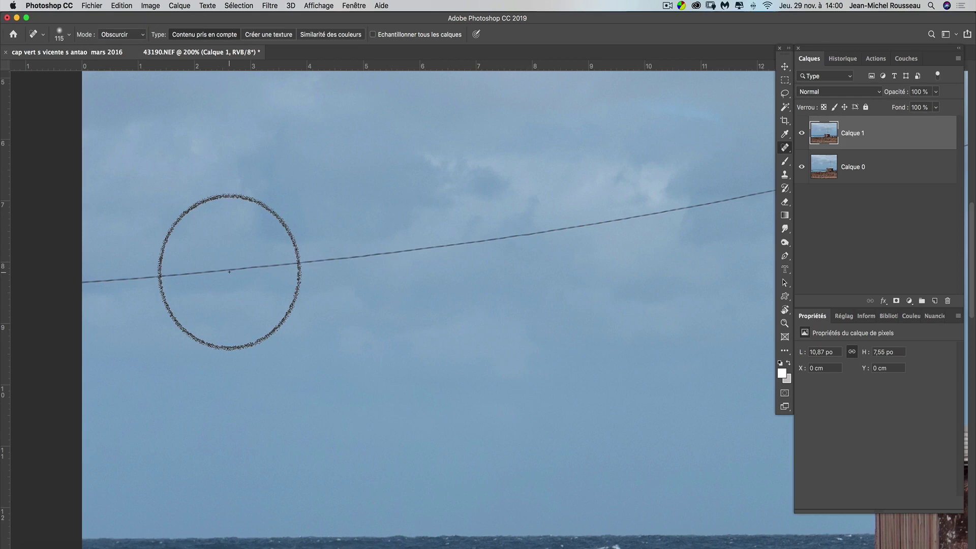
left_click_drag(229, 272, 468, 244)
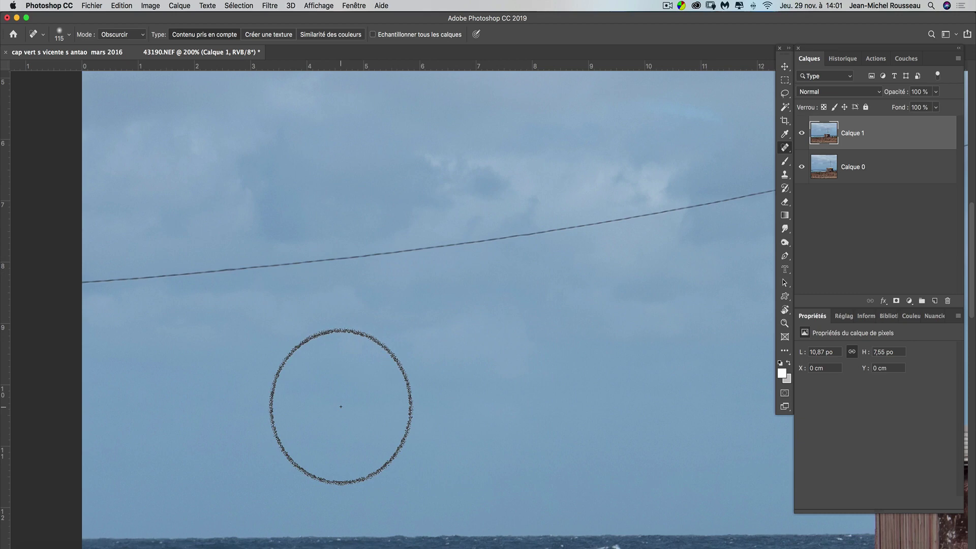
Heal the cable from the photo's left edge to about the 7 cm mark with the brush mode set to Remplacer
left_click(139, 34)
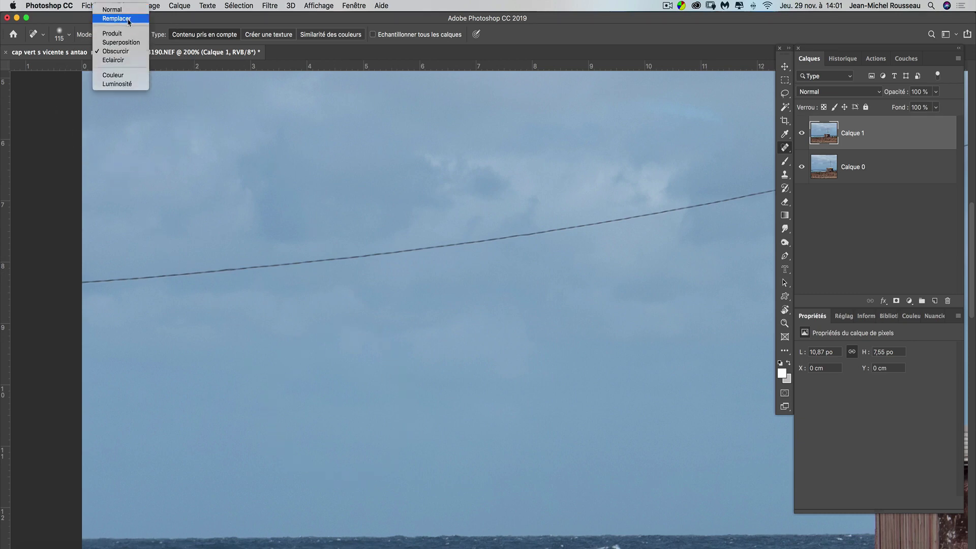
left_click(127, 19)
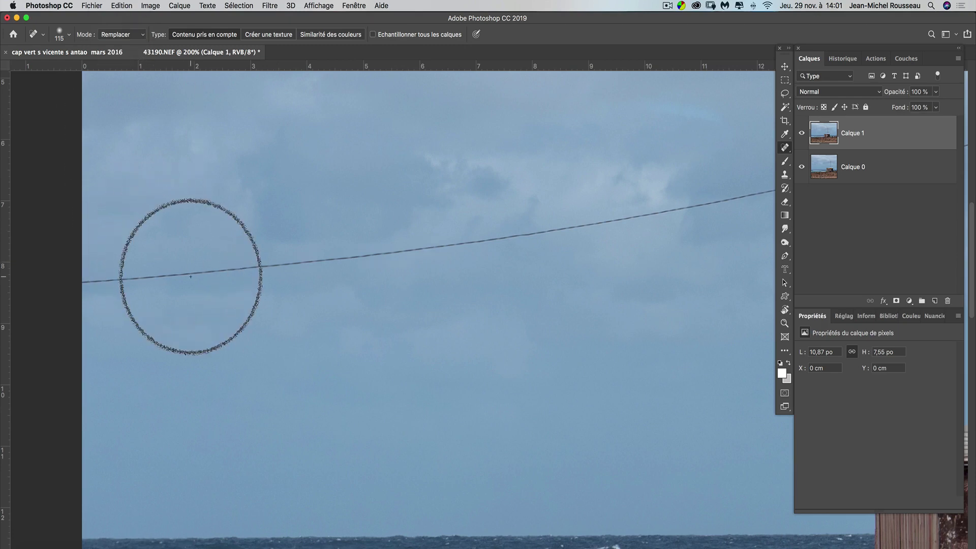
left_click_drag(191, 273, 501, 249)
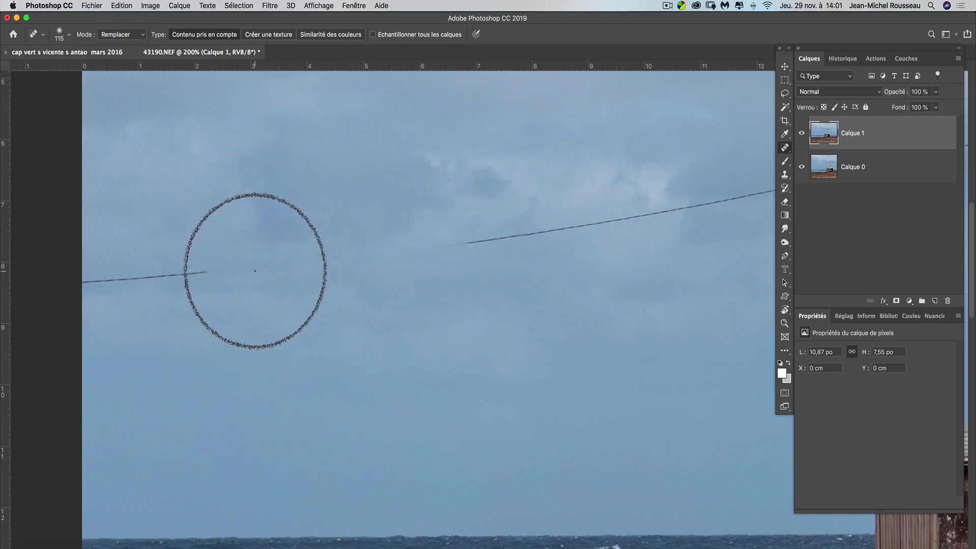
left_click_drag(245, 270, 436, 242)
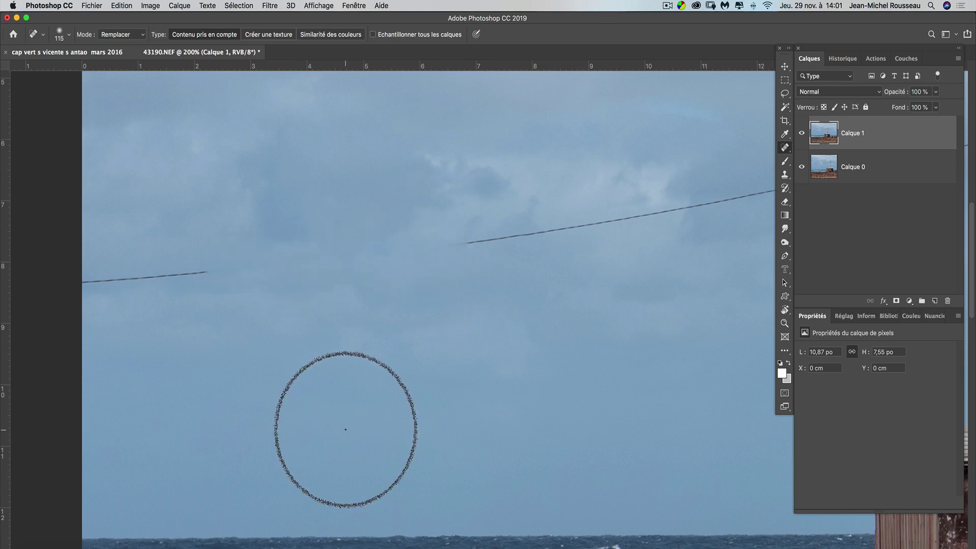
left_click_drag(224, 272, 99, 274)
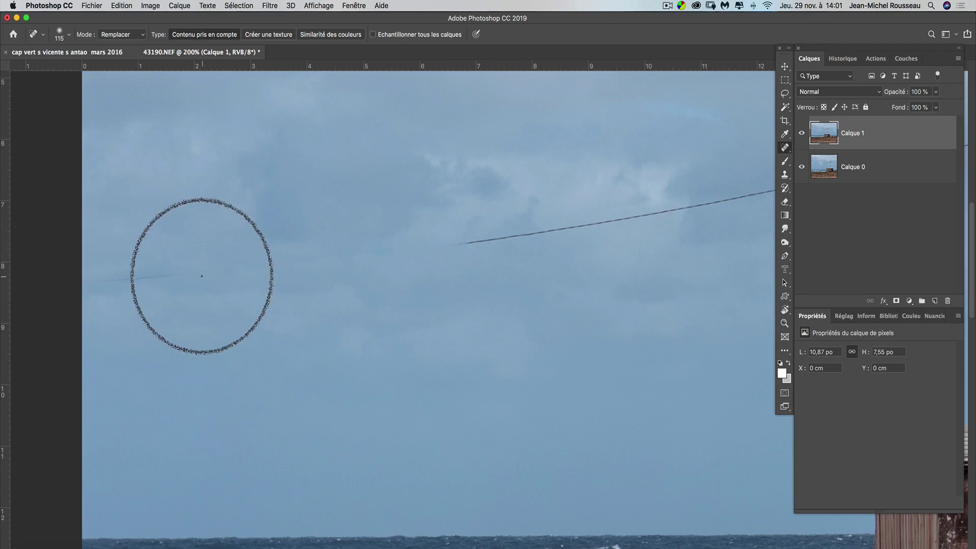
left_click_drag(202, 276, 90, 280)
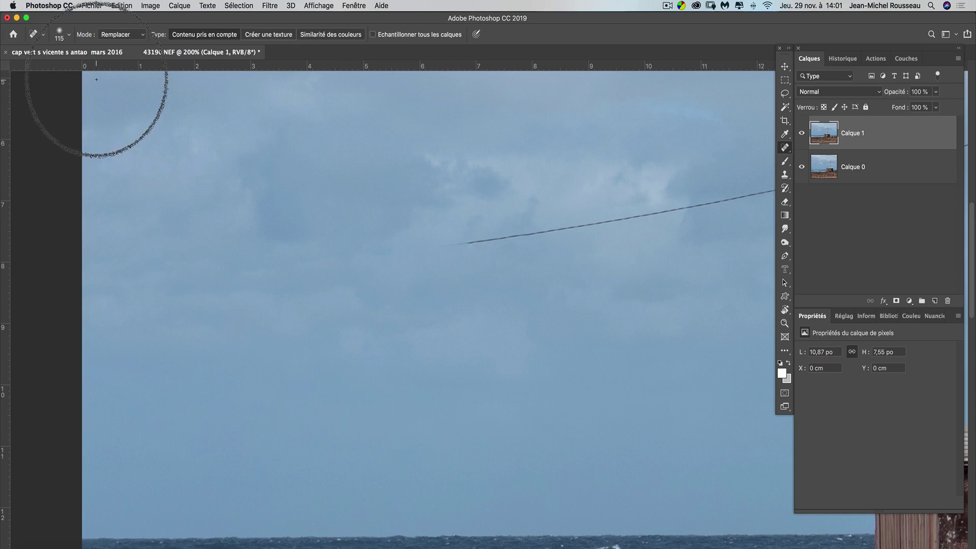
Try a healing stroke in Superposition mode on the remaining cable between the 8 and 10 cm marks
left_click(133, 37)
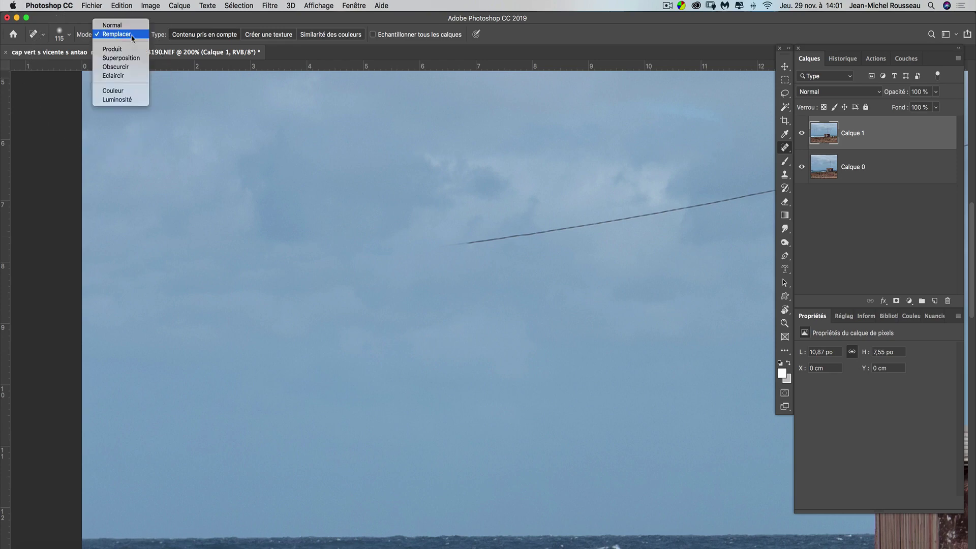
left_click(134, 62)
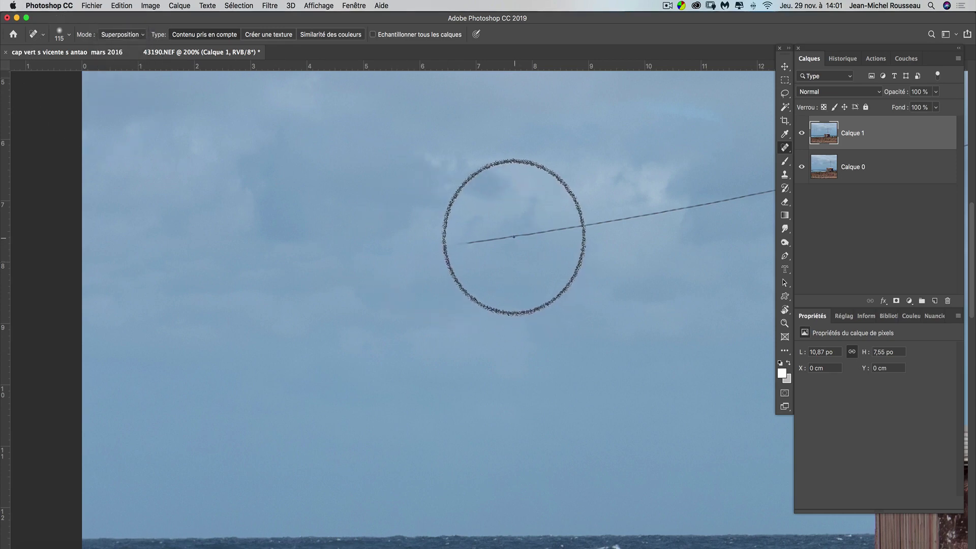
left_click_drag(514, 233, 651, 217)
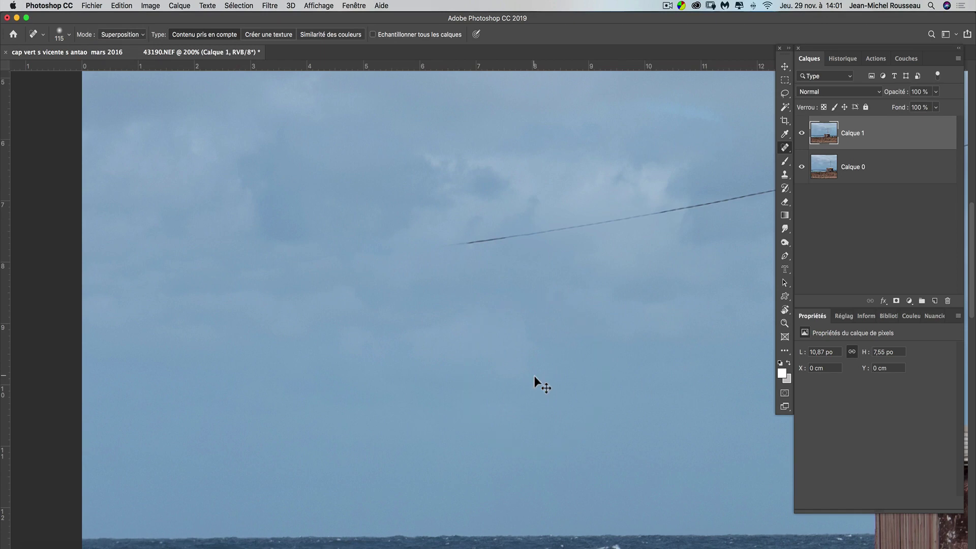
Undo the Superposition and Remplacer healing strokes on the cable
key("super+z")
key("super+z")
key("super+z")
key("super+z")
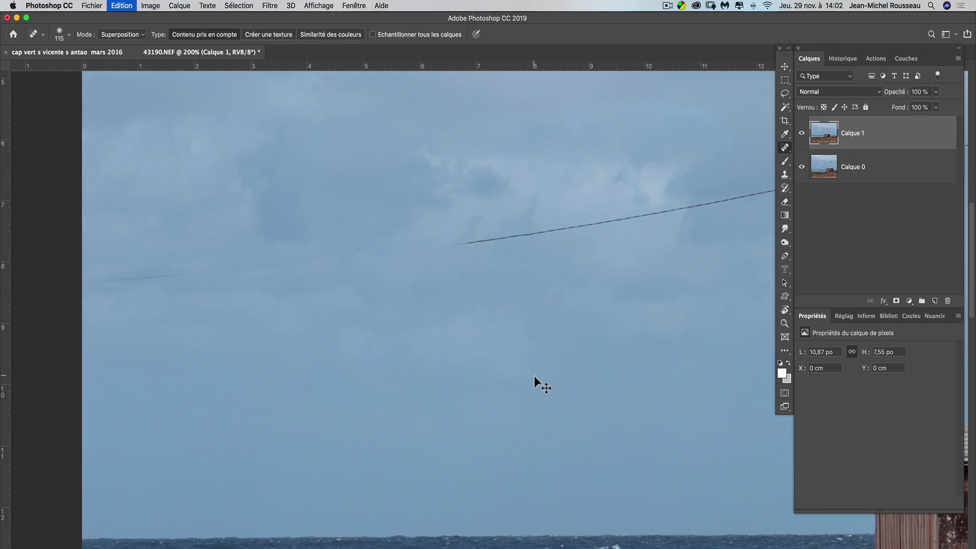
key("super+z")
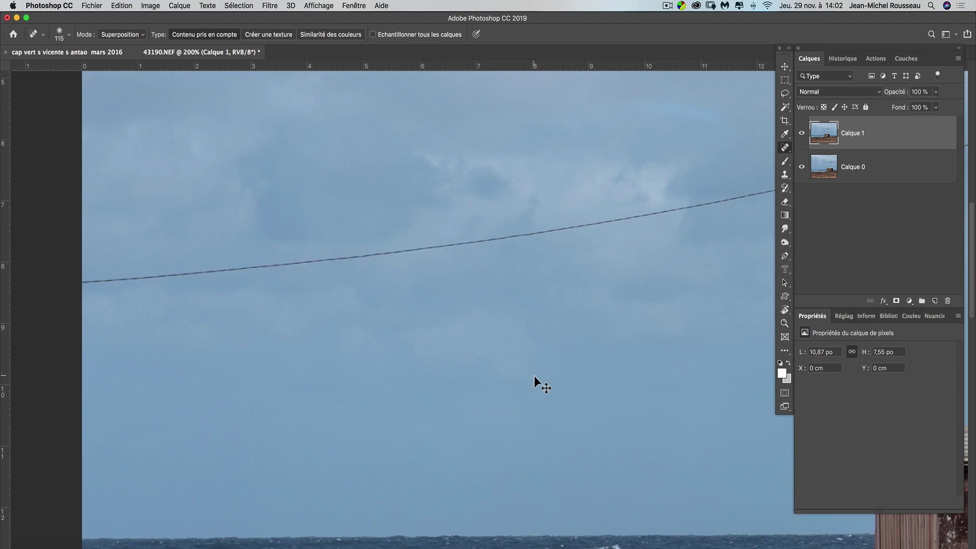
Try healing the cable in Normal mode from about the 1.5 cm mark to the 10.5 cm mark
left_click(130, 34)
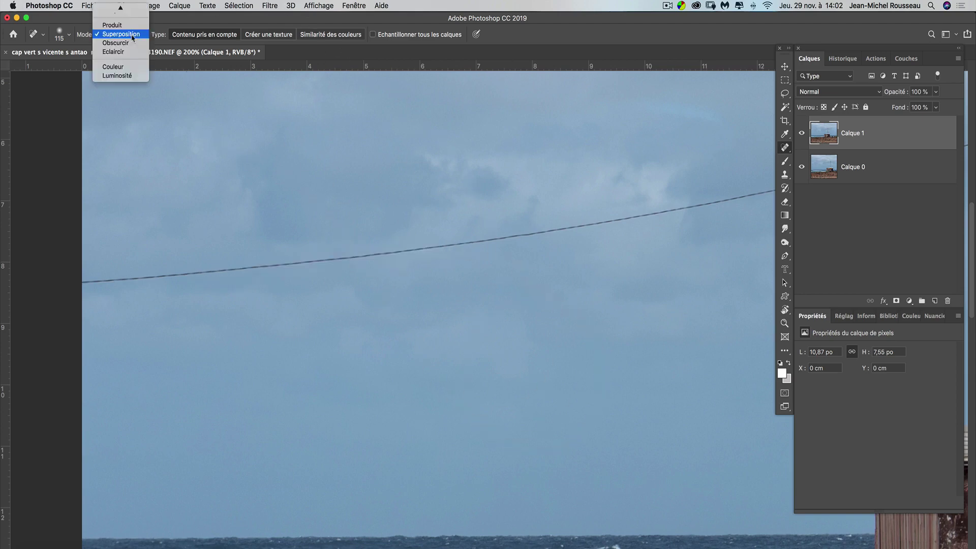
left_click(125, 11)
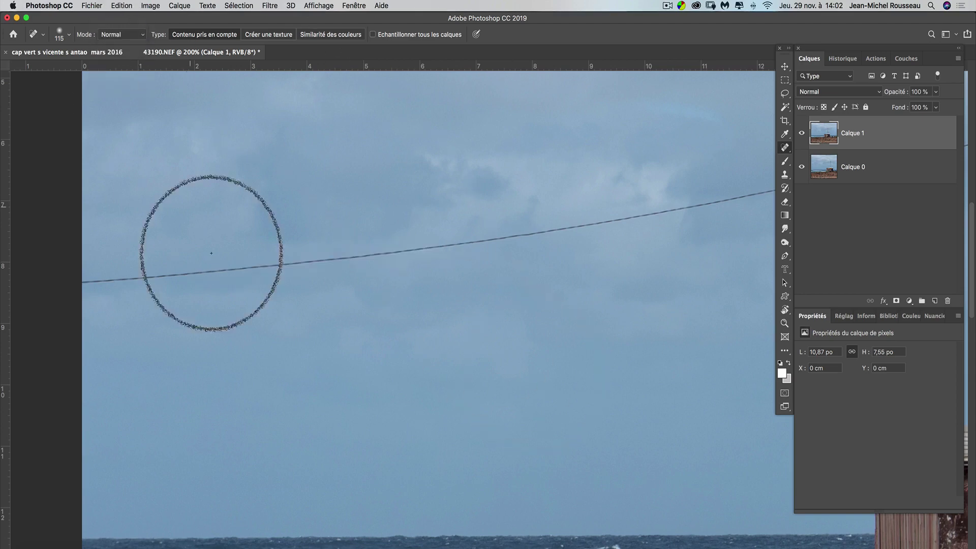
left_click_drag(216, 274, 377, 244)
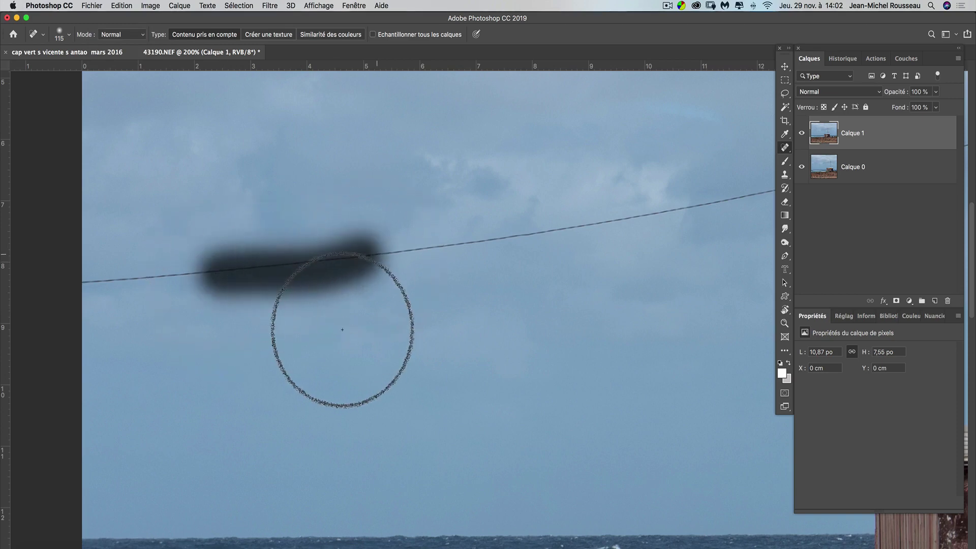
left_click_drag(220, 270, 353, 252)
left_click_drag(257, 272, 165, 272)
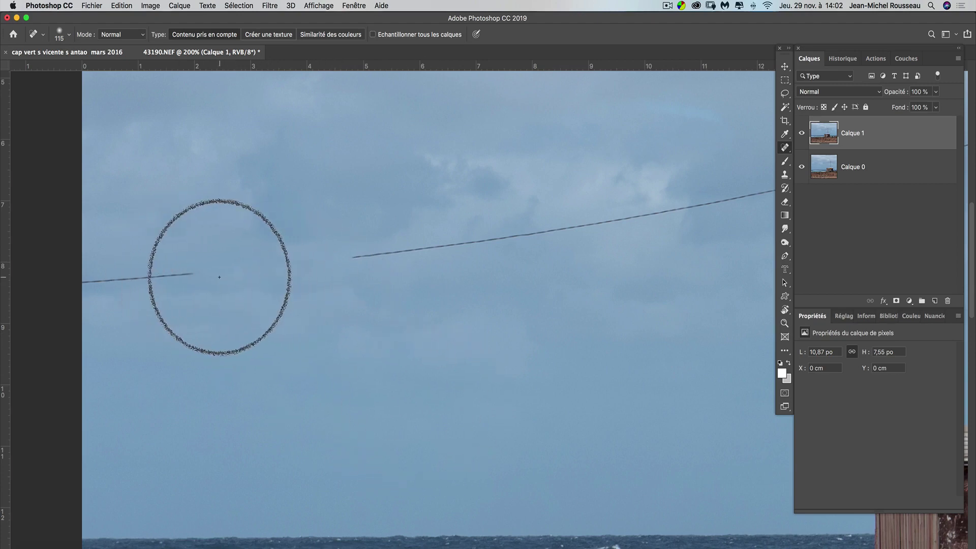
left_click_drag(218, 276, 158, 276)
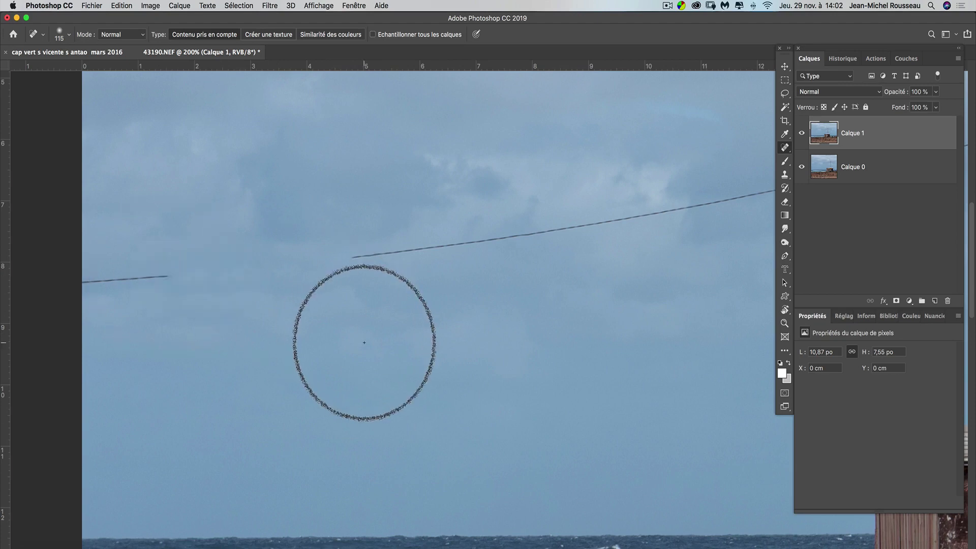
mouse_move(353, 255)
left_mouse_down()
mouse_move(560, 238)
mouse_move(631, 209)
mouse_move(698, 204)
left_mouse_up()
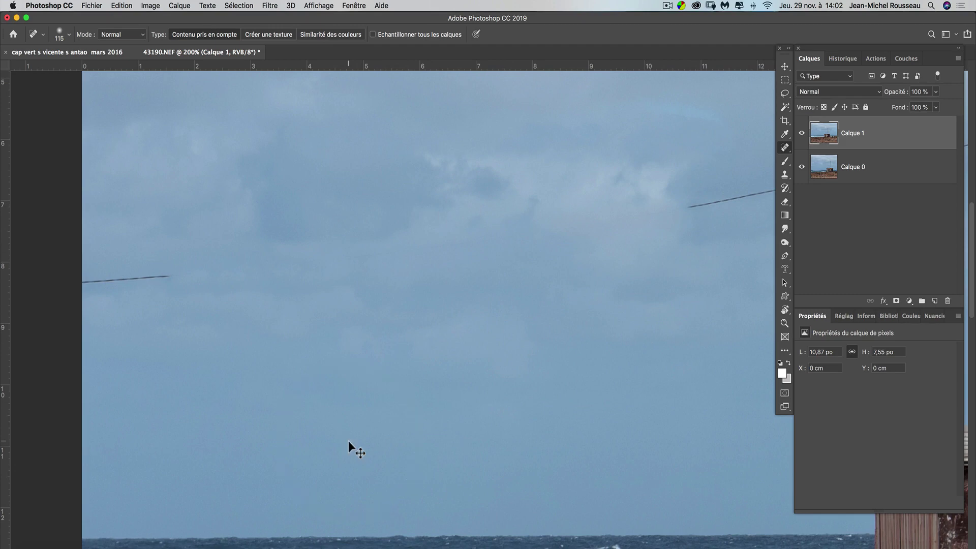
Undo all the Normal-mode healing strokes on the cable and keep the brush mode at Normal
key("super+z")
key("super+z")
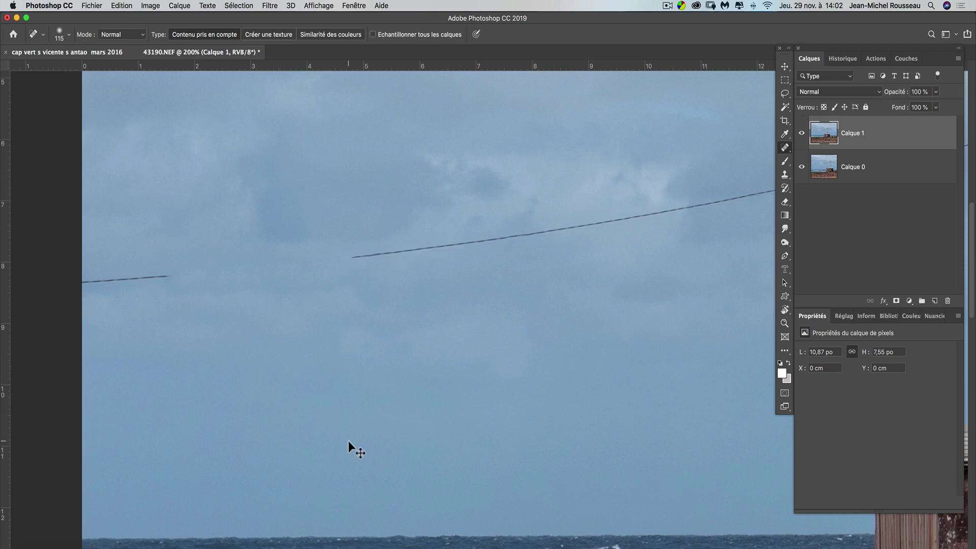
key("super+z")
key("super+z")
key("super+z")
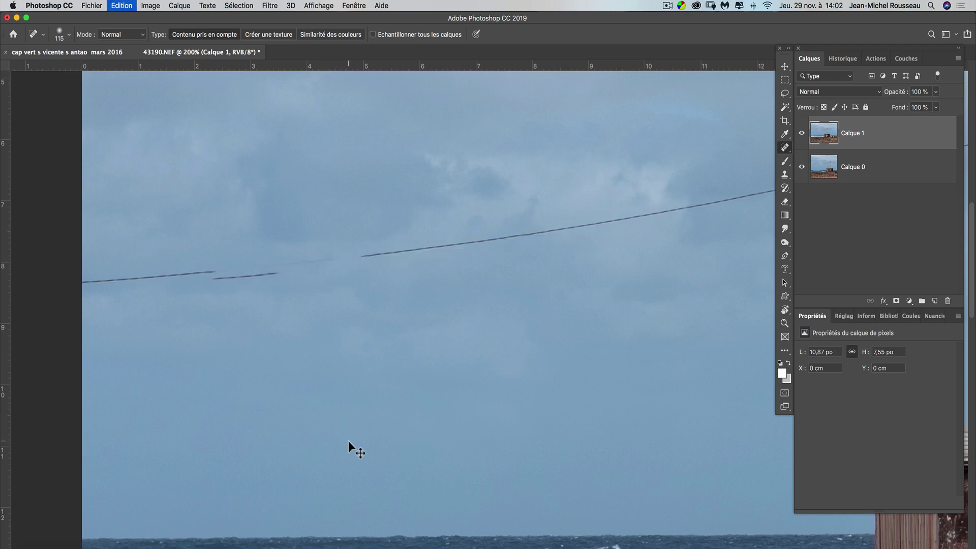
key("super+z")
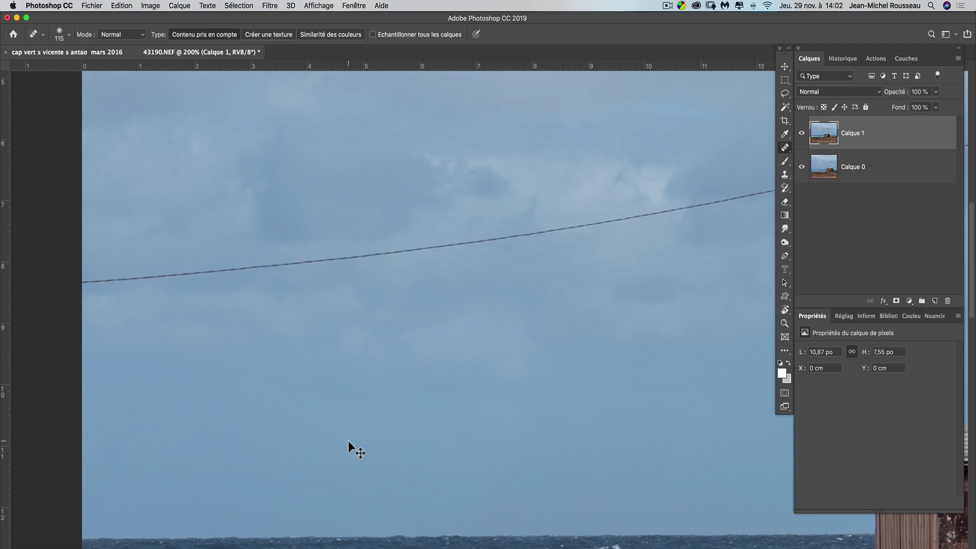
left_click(145, 36)
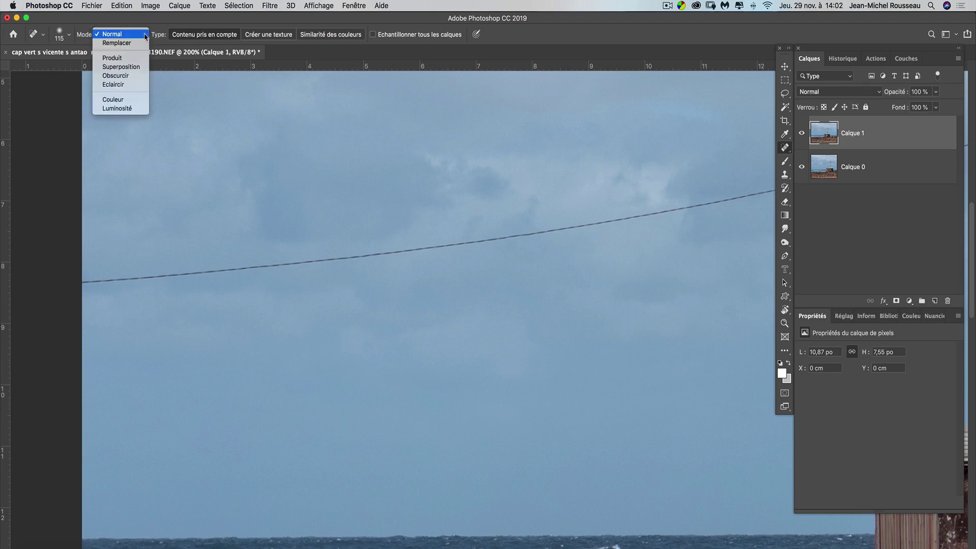
left_click(144, 35)
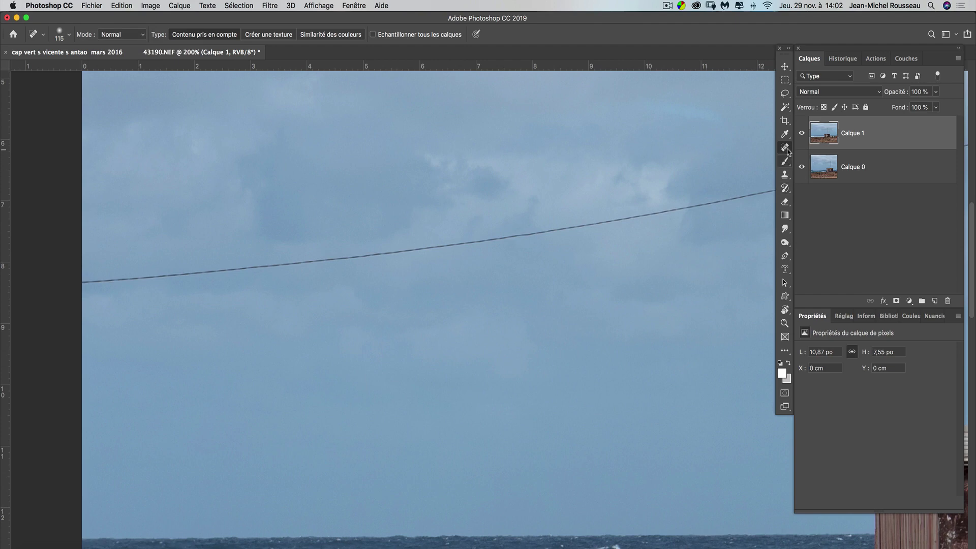
Switch to the Healing Brush with a sampled source and review its brush settings and blending modes
key("shift+j")
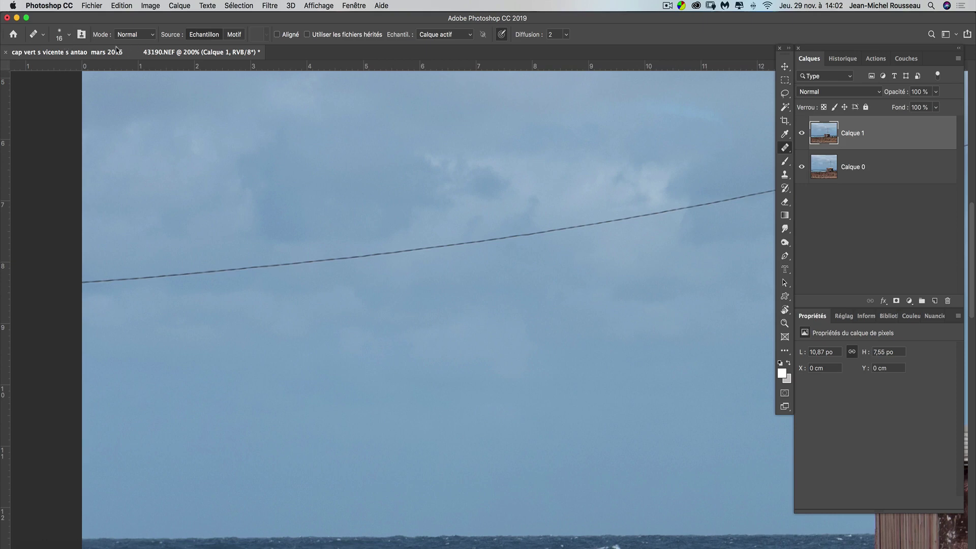
left_click(60, 41)
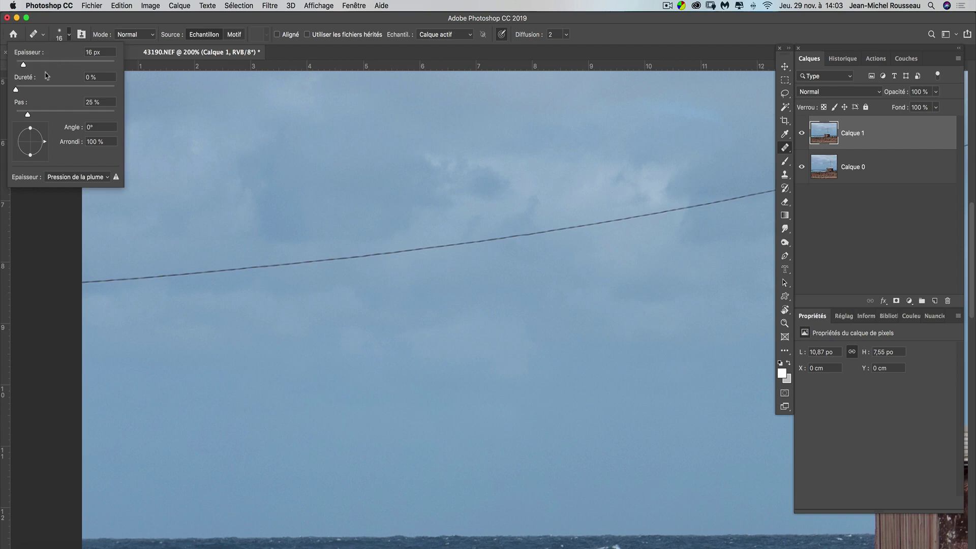
left_click(65, 38)
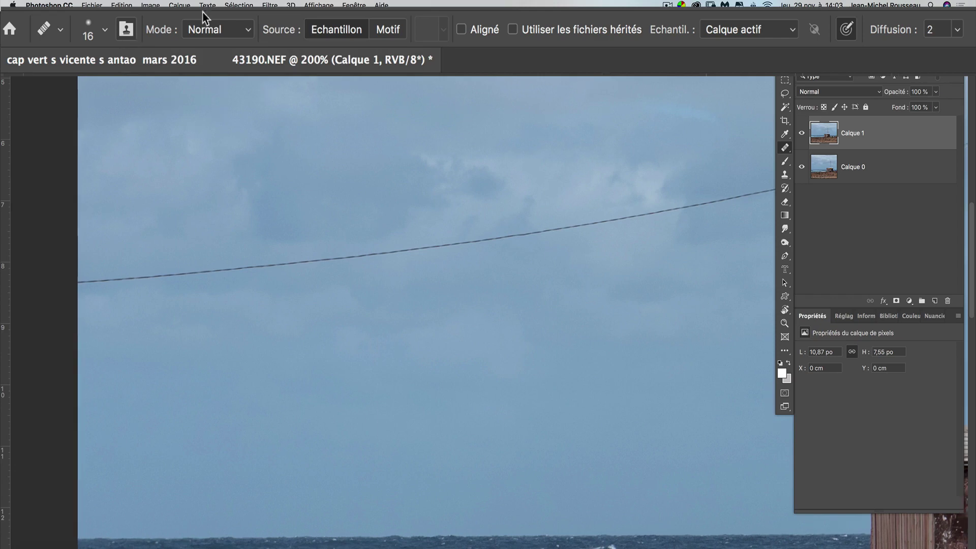
left_click(220, 29)
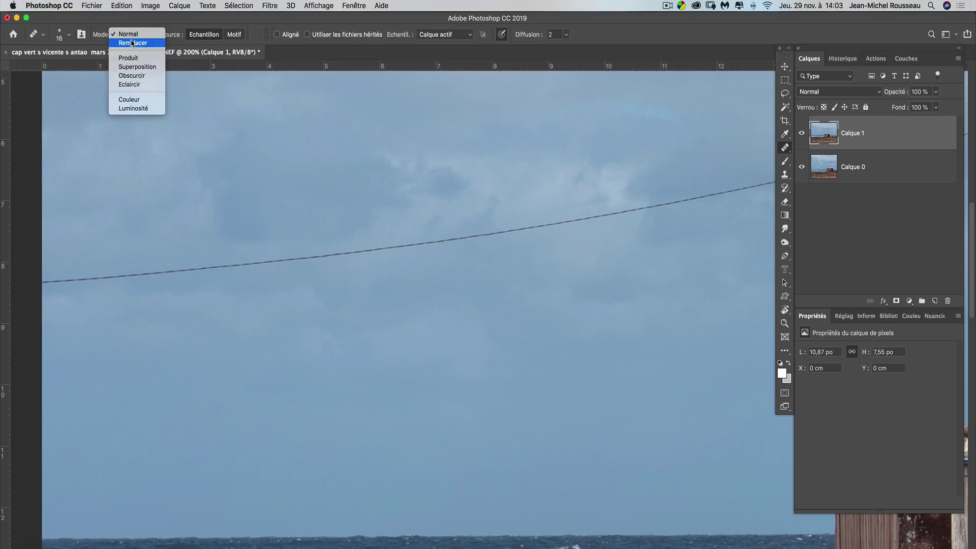
left_click(232, 133)
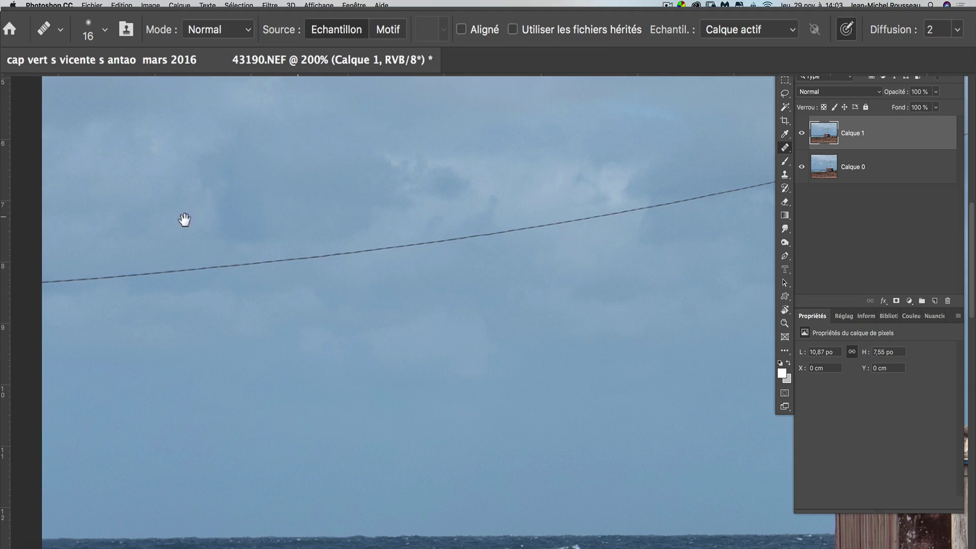
left_click_drag(185, 220, 248, 215)
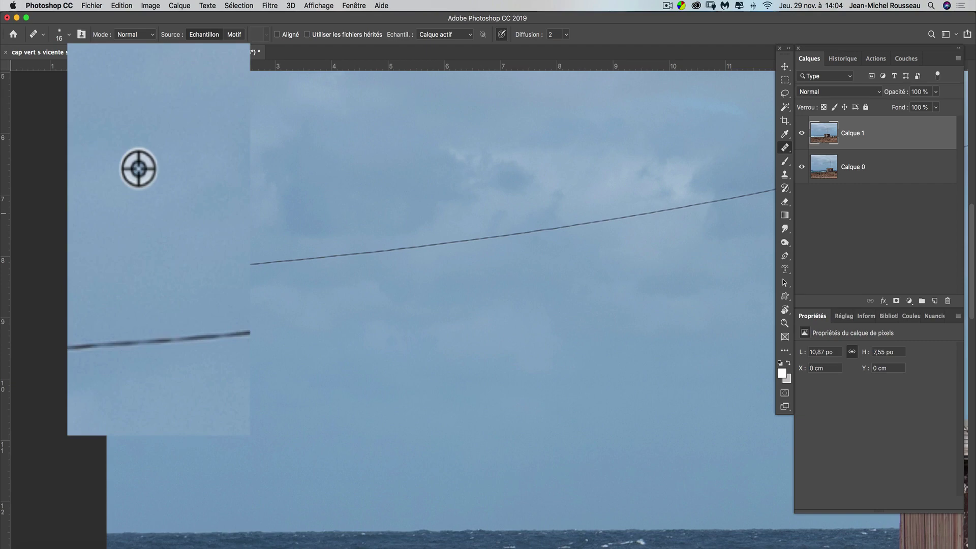
Sample the sky above the cable, set the brush size to 75, try a Normal-mode stroke to about the 9.8 cm mark, and undo it
left_click(153, 217, "alt")
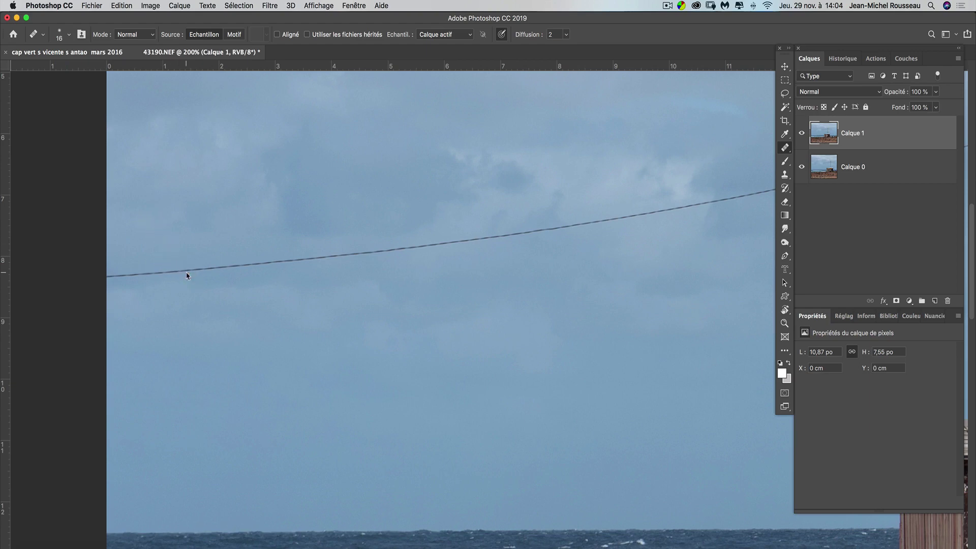
left_click_drag(186, 273, 216, 277)
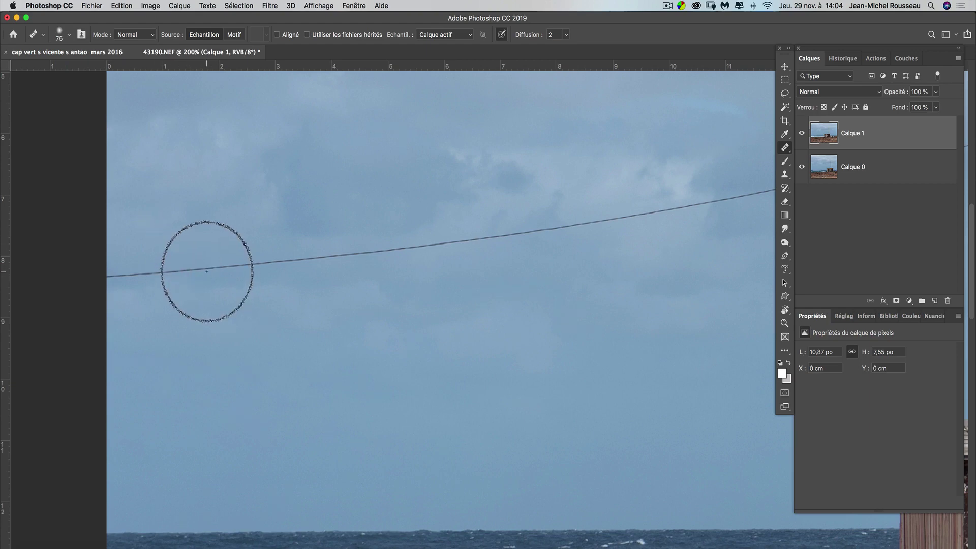
left_click(209, 268)
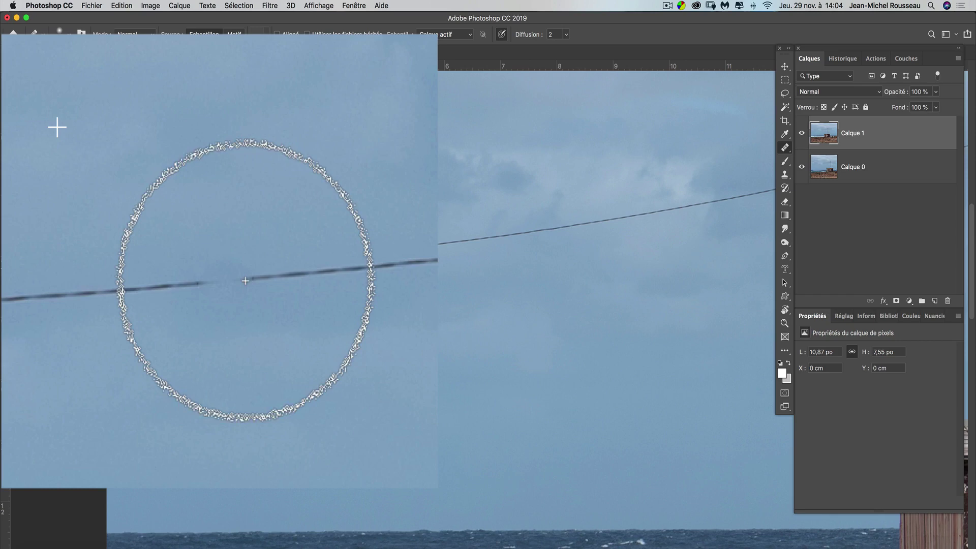
mouse_move(217, 267)
left_mouse_down()
mouse_move(591, 225)
mouse_move(604, 214)
mouse_move(652, 215)
left_mouse_up()
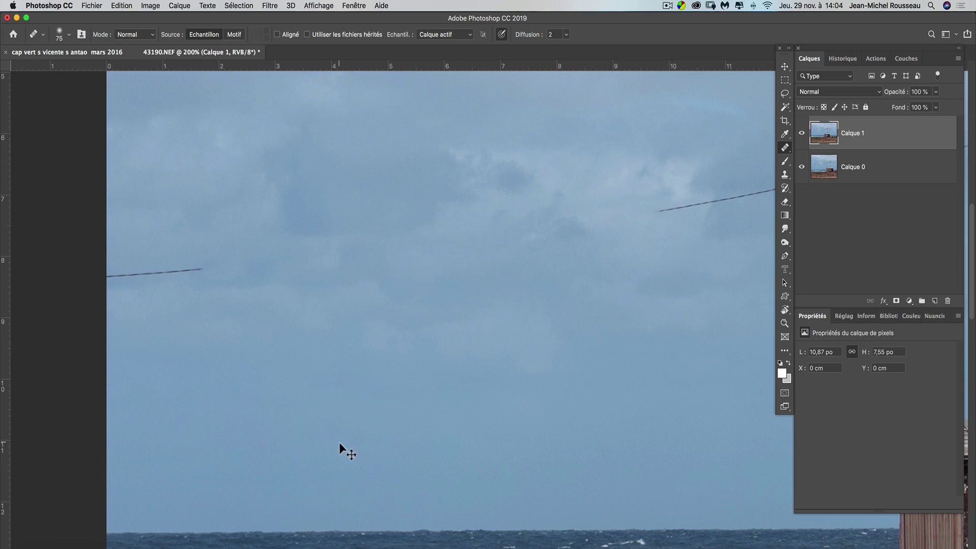
key("super+z")
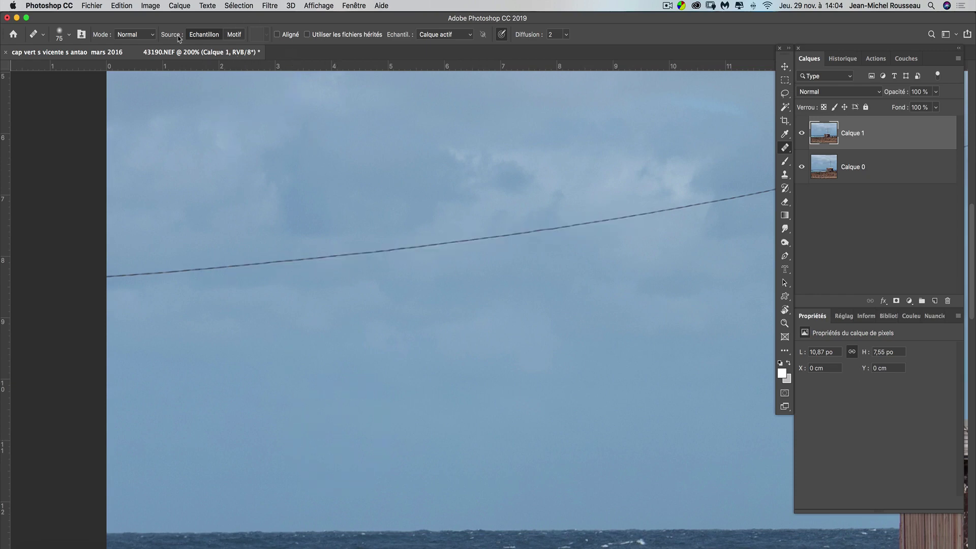
Try healing the cable in Eclaircir mode from sky sampled above it, between about the 2 and 9.3 cm marks, and undo the strokes
left_click(151, 38)
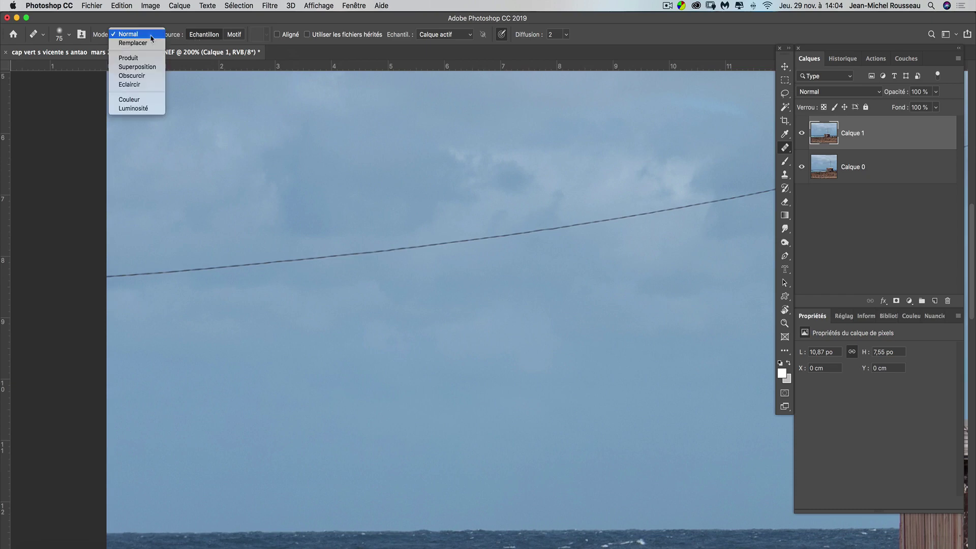
left_click(133, 84)
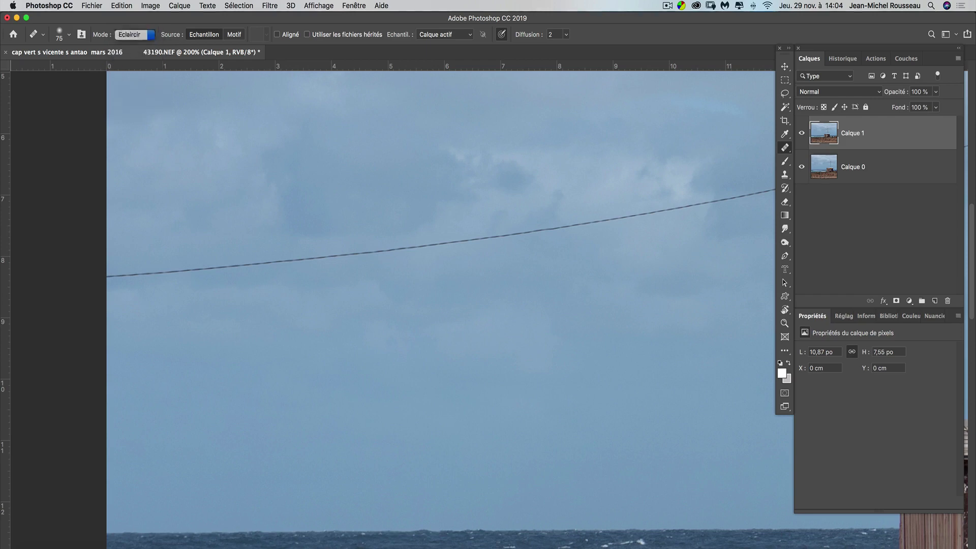
left_click(209, 209, "alt")
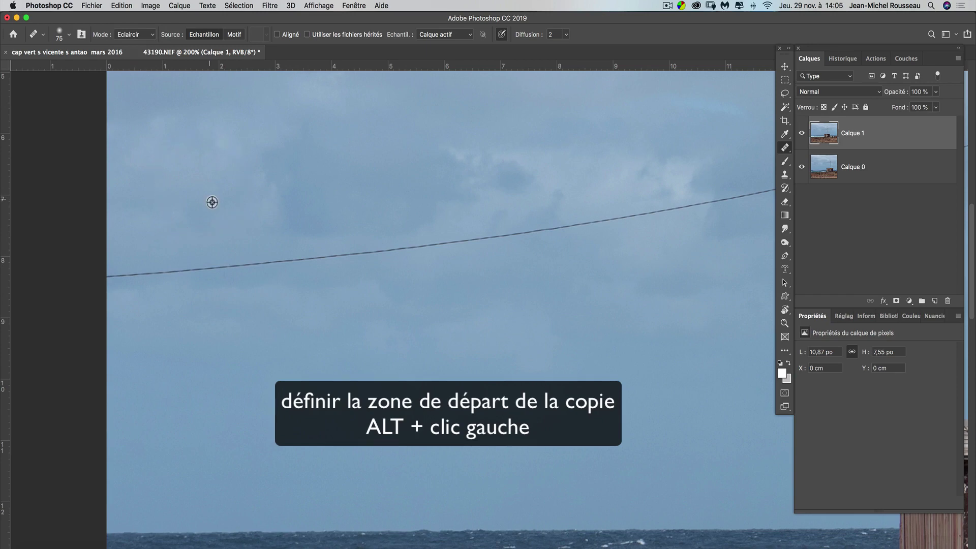
left_click(212, 202, "alt")
mouse_move(234, 266)
left_mouse_down()
mouse_move(478, 238)
mouse_move(371, 258)
mouse_move(266, 261)
mouse_move(294, 258)
left_mouse_up()
left_click_drag(387, 250, 633, 211)
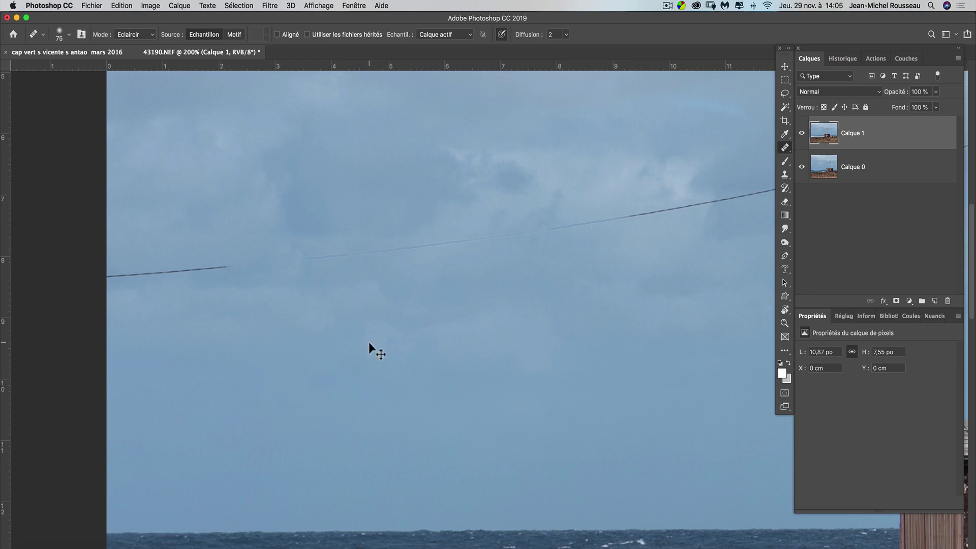
key("super+z")
key("super+z")
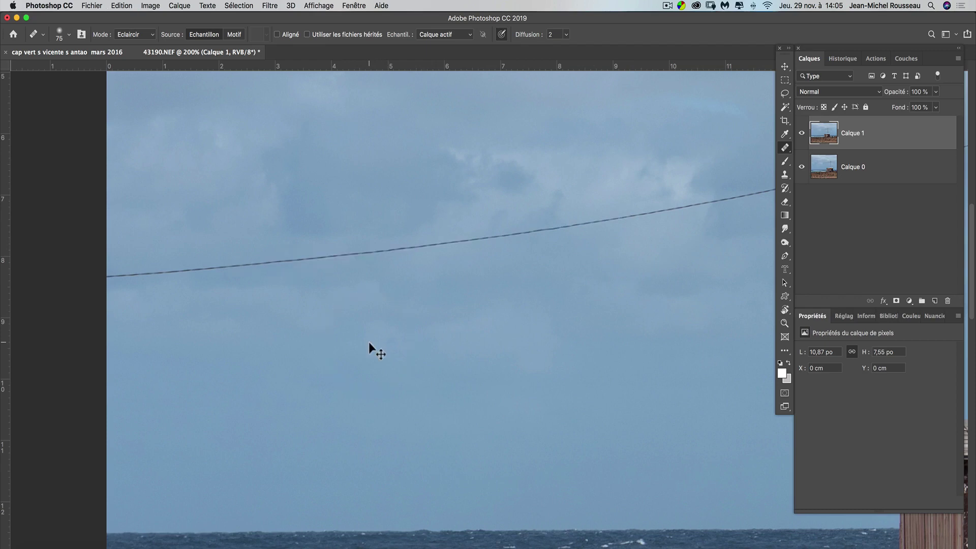
Try healing the cable in Remplacer mode from newly sampled sky, between about the 3 and 9.3 cm marks, and undo the stroke
left_click(136, 35)
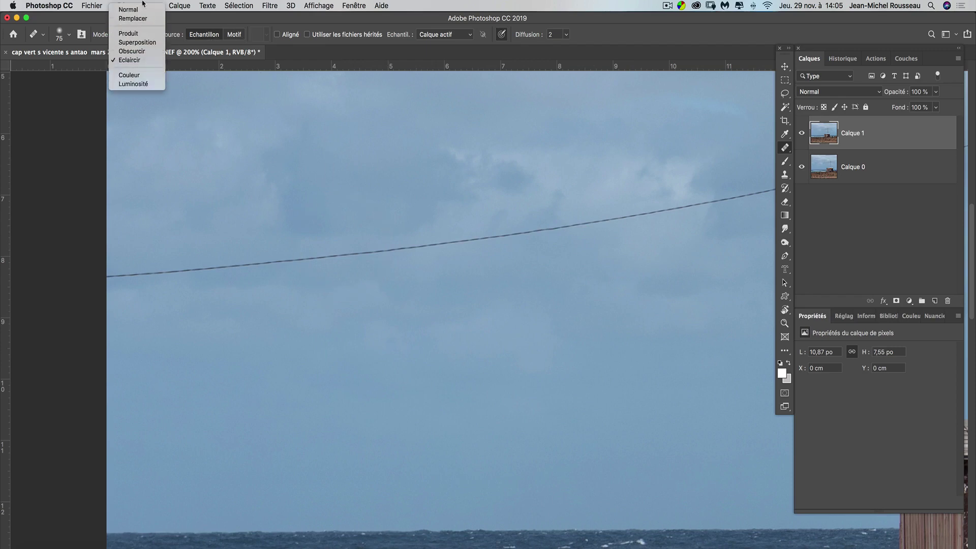
left_click(133, 19)
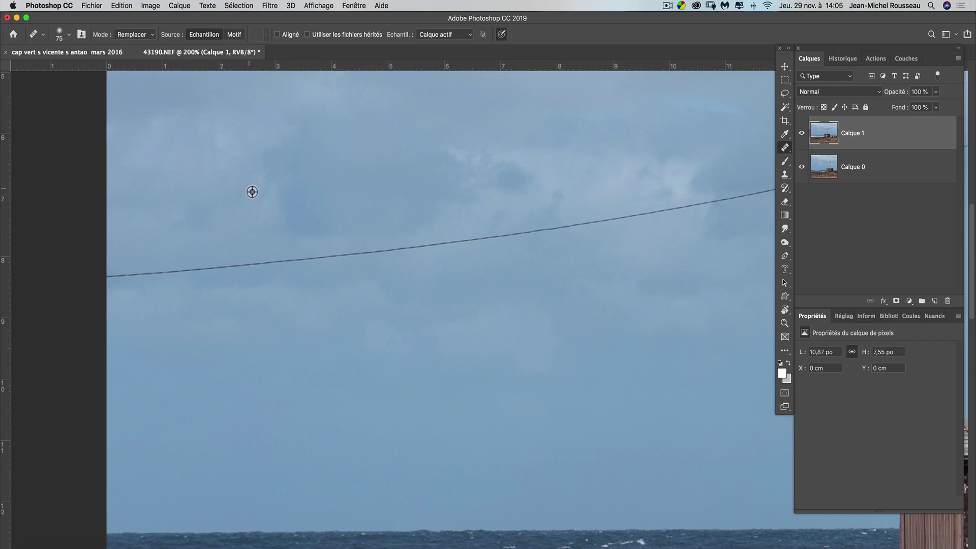
left_click(252, 192, "alt")
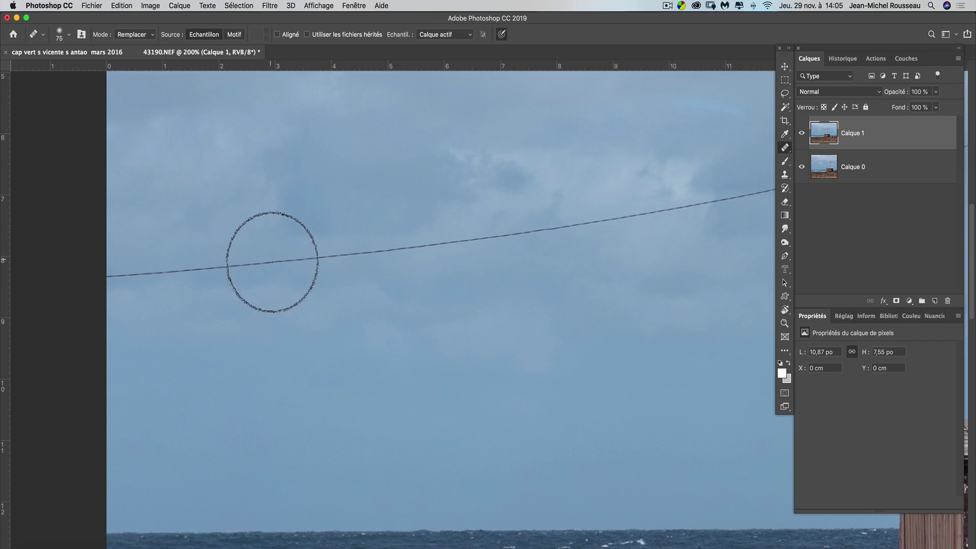
left_click_drag(273, 261, 633, 214)
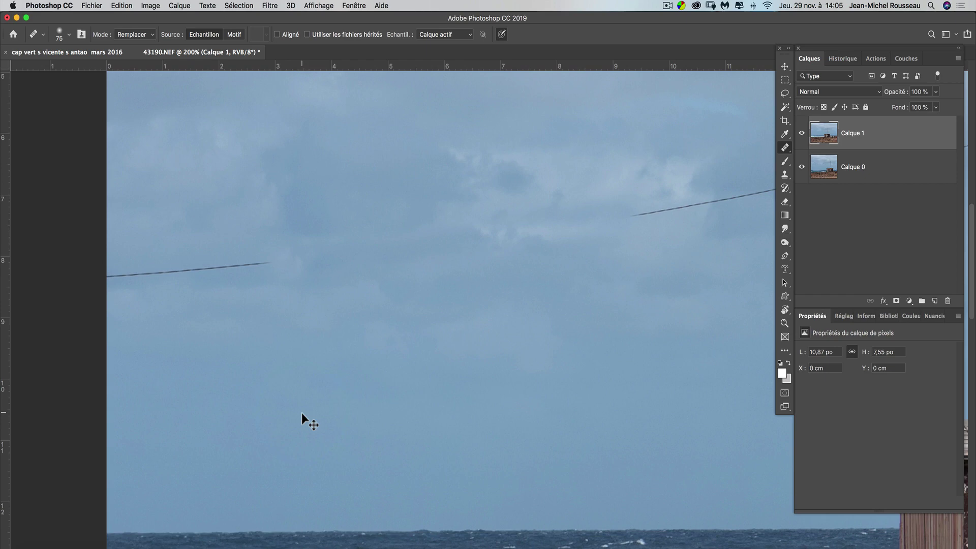
key("super+z")
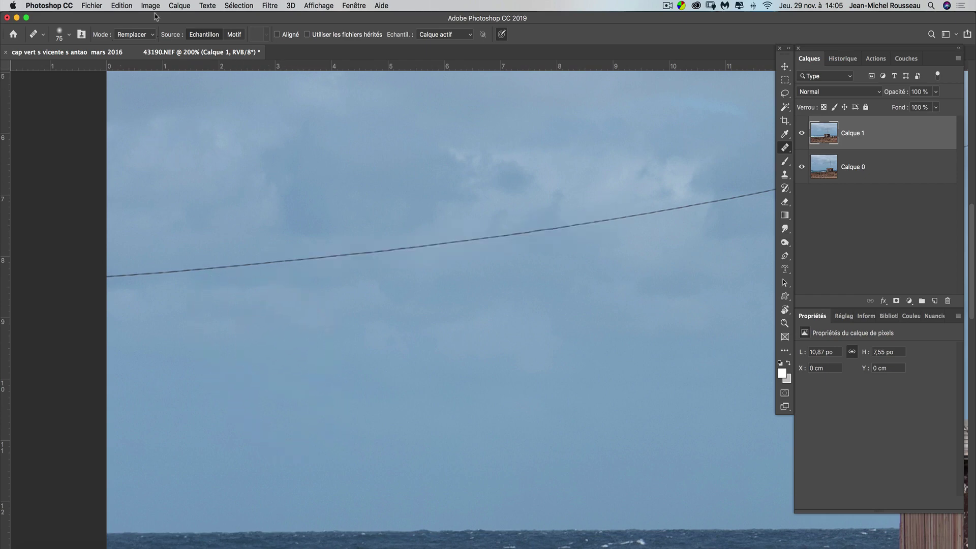
Set the Healing Brush mode back to Normal and reopen the mode choices
left_click(149, 34)
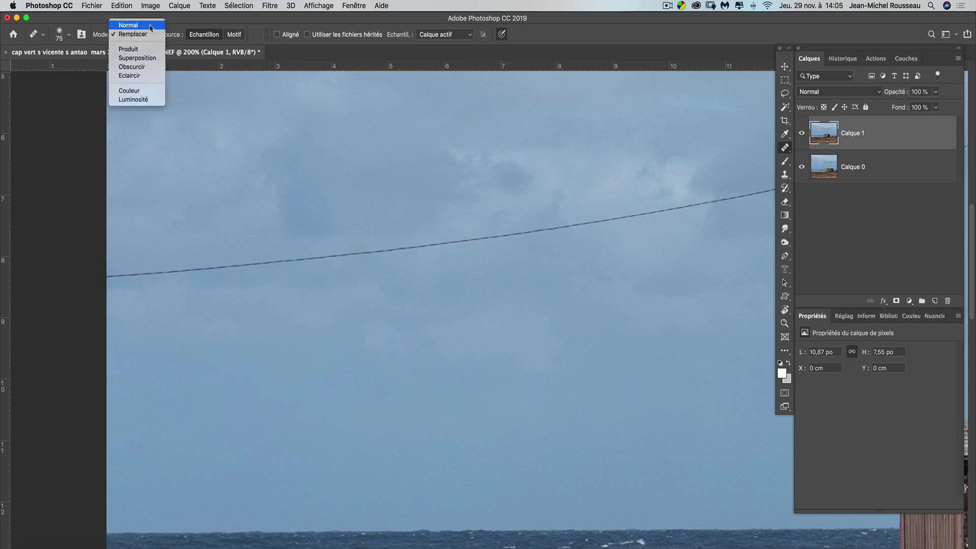
left_click(150, 27)
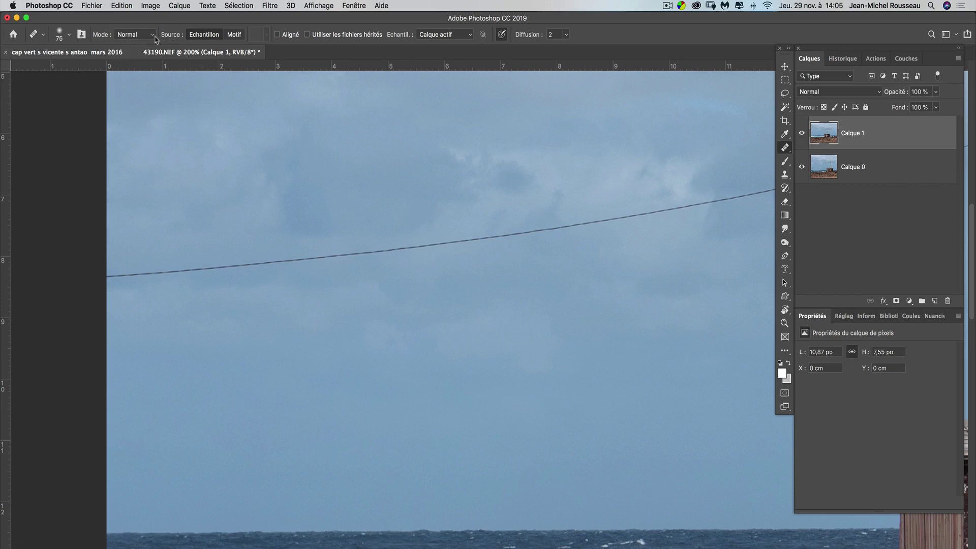
left_click(154, 35)
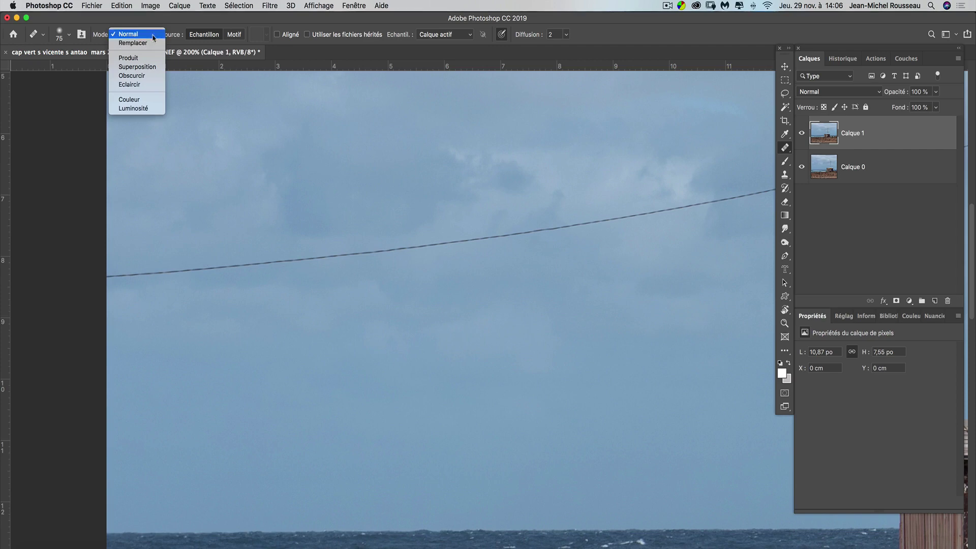
Turn on Aligné, sample sky above the cable, try healing it in Normal mode between about the 2.3 and 9 cm marks, and undo the strokes
left_click(273, 152)
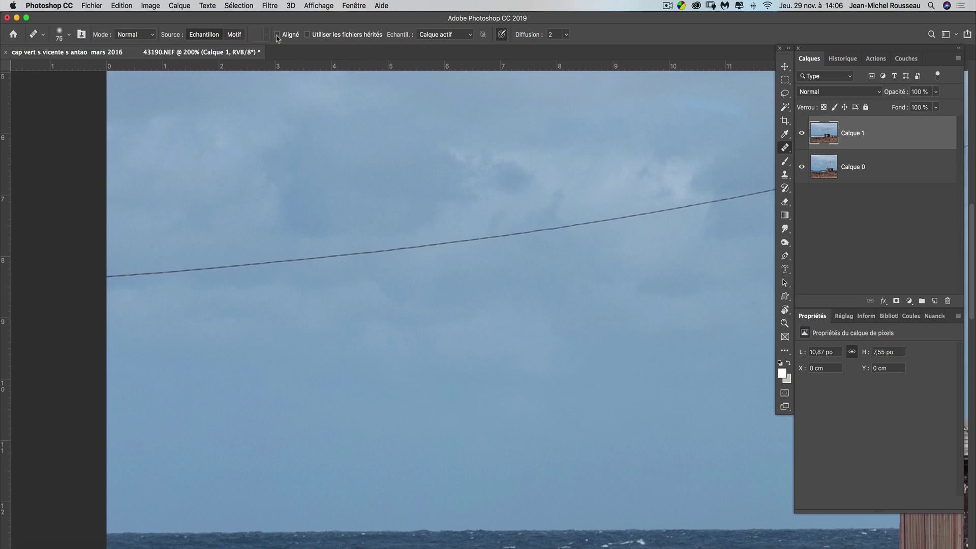
left_click(277, 35)
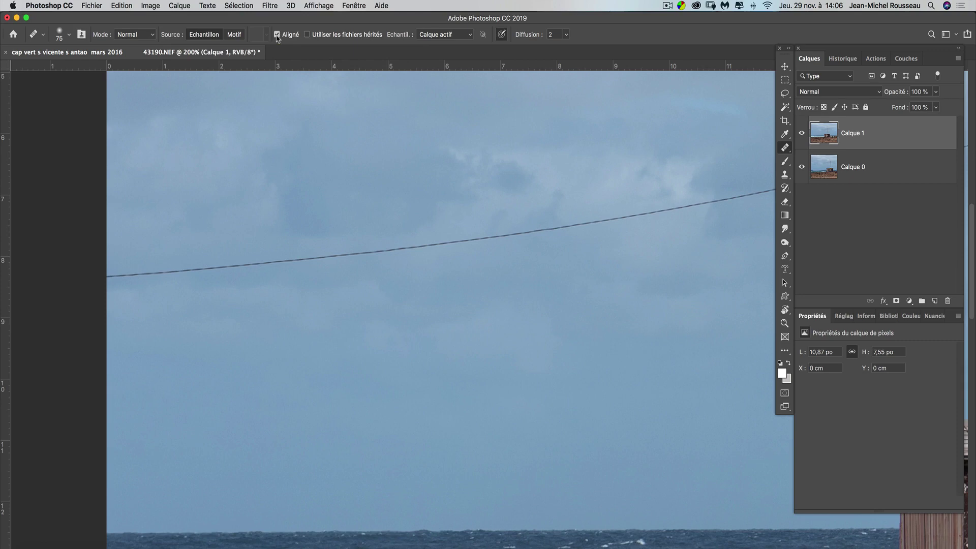
left_click(224, 196, "alt")
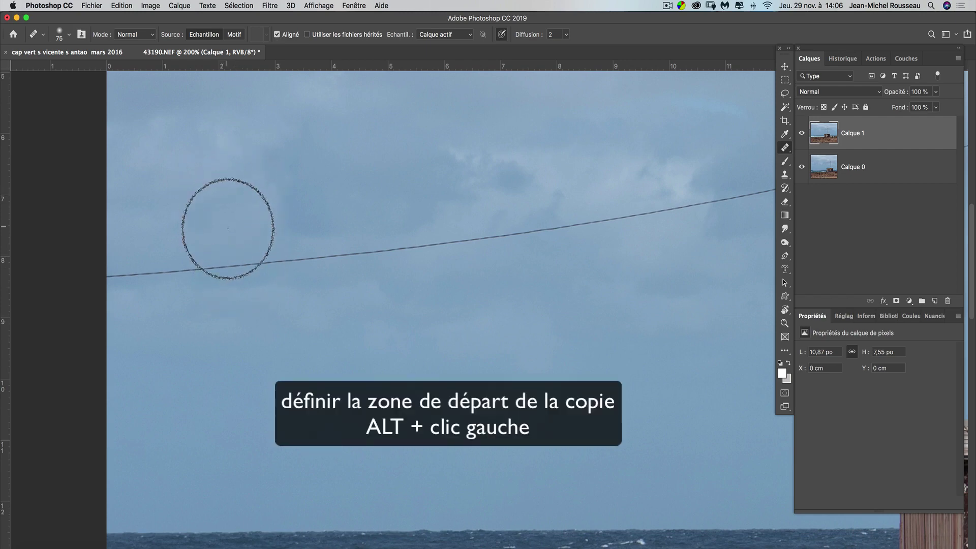
left_click(241, 266)
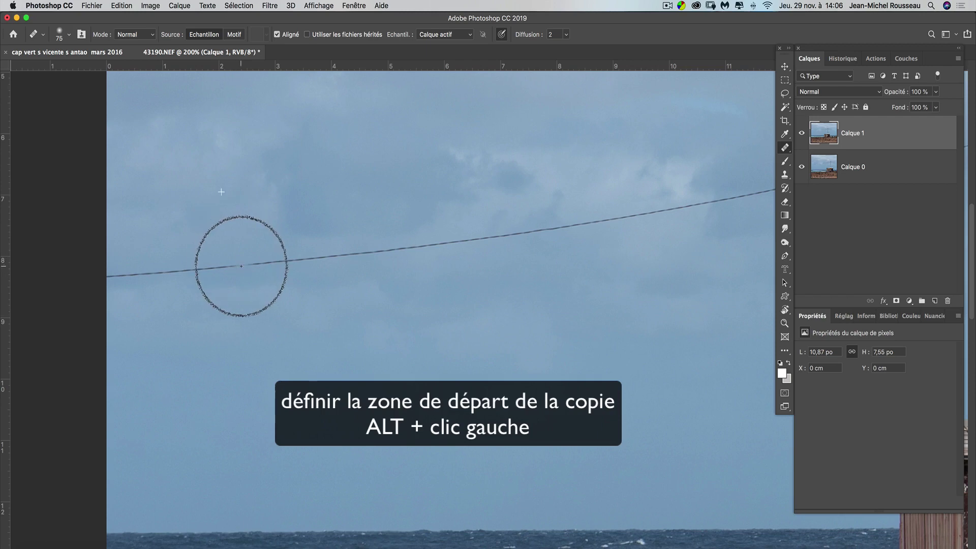
left_click_drag(241, 266, 429, 249)
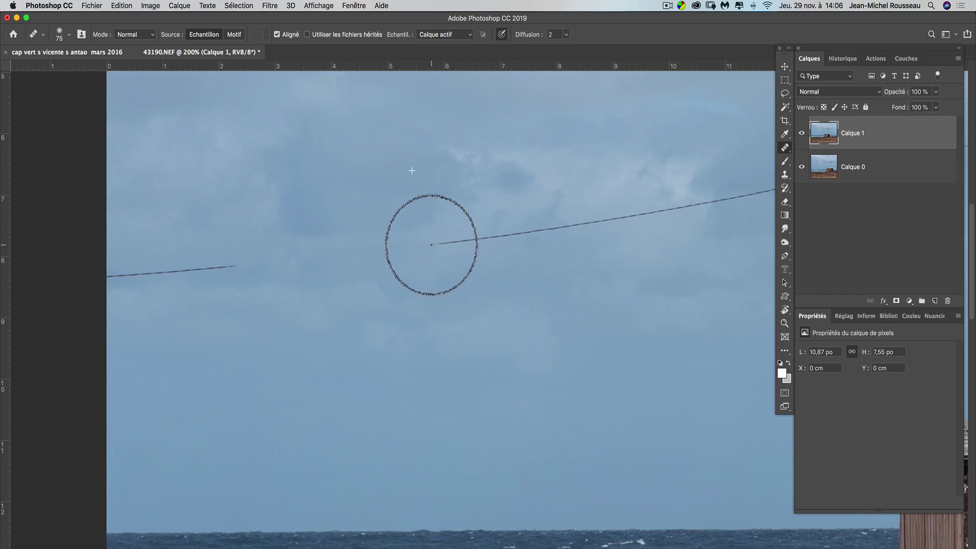
left_click_drag(431, 245, 616, 219)
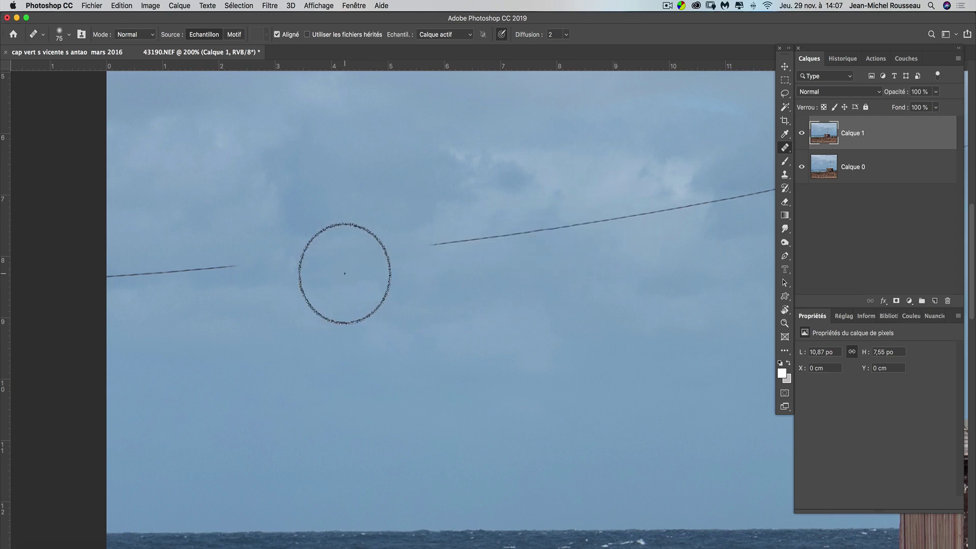
key("super+z")
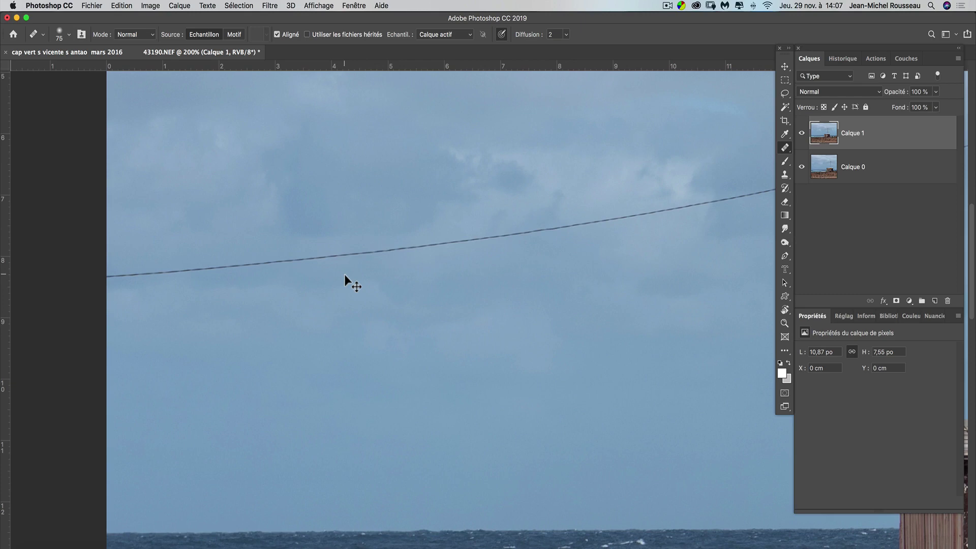
Turn off Aligné, sample sky above the cable again, try healing it between about the 2.5 and 9.6 cm marks, and undo the strokes
left_click(277, 35)
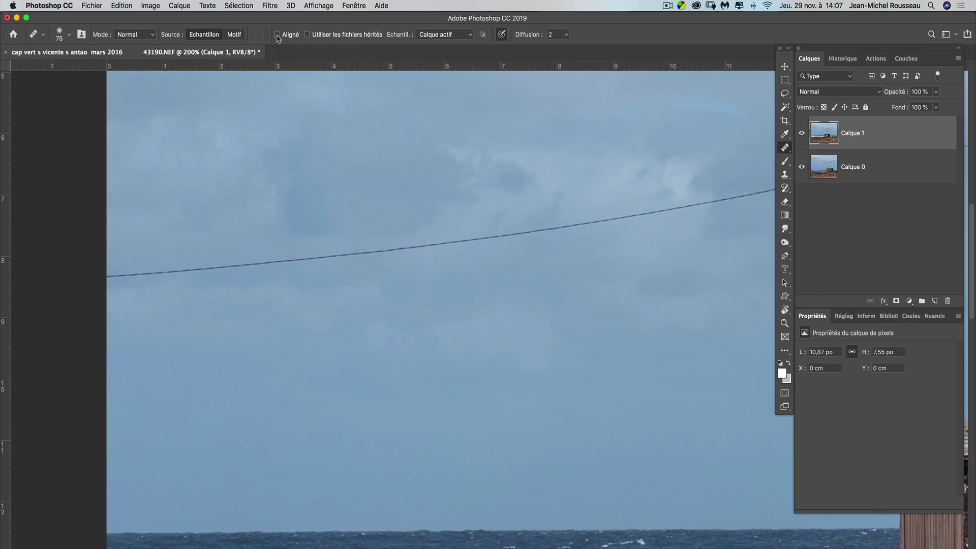
left_click(218, 191, "alt")
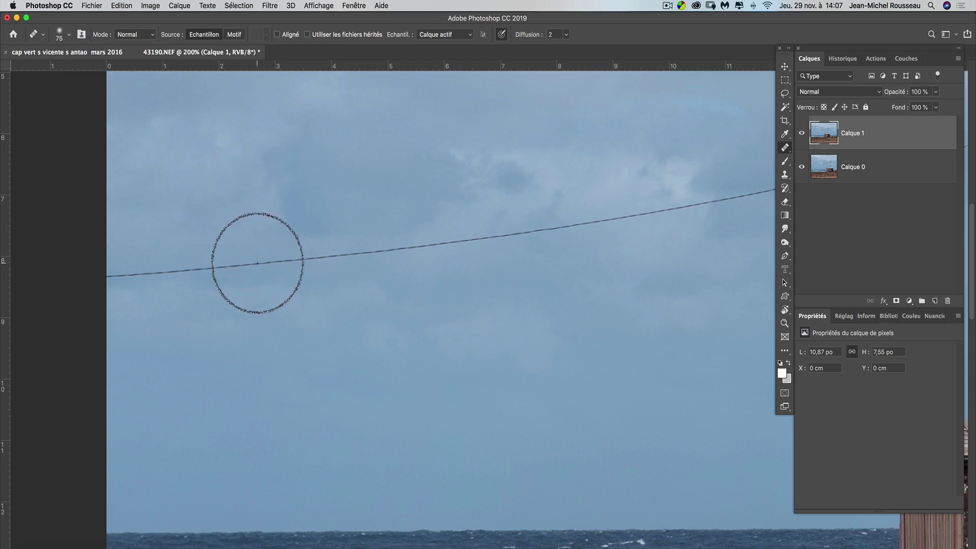
left_click(257, 264)
left_click_drag(258, 264, 414, 248)
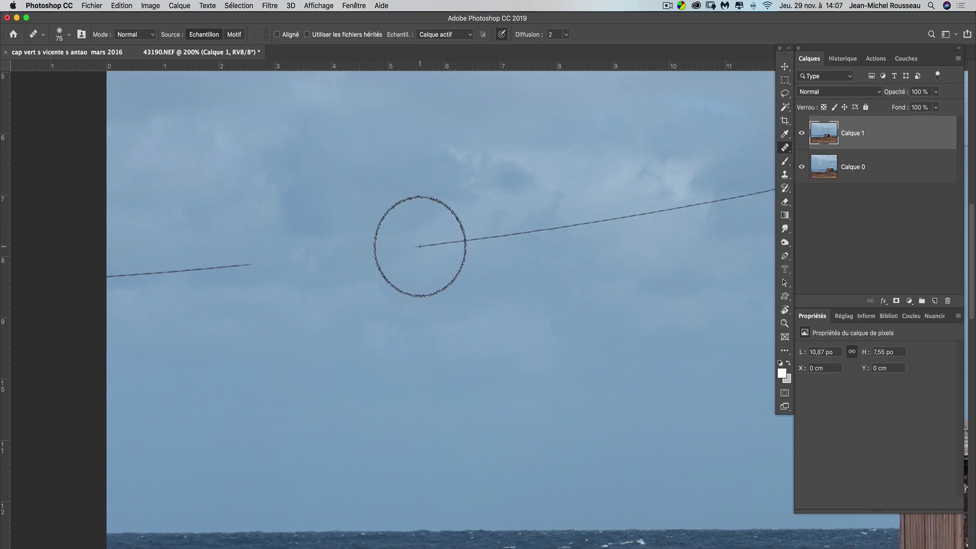
left_click_drag(414, 247, 445, 244)
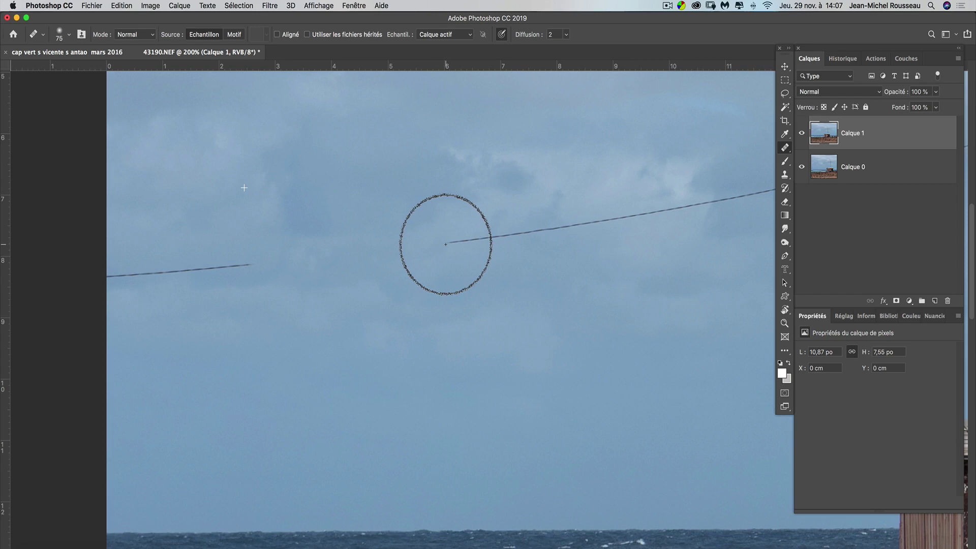
left_click_drag(445, 245, 643, 215)
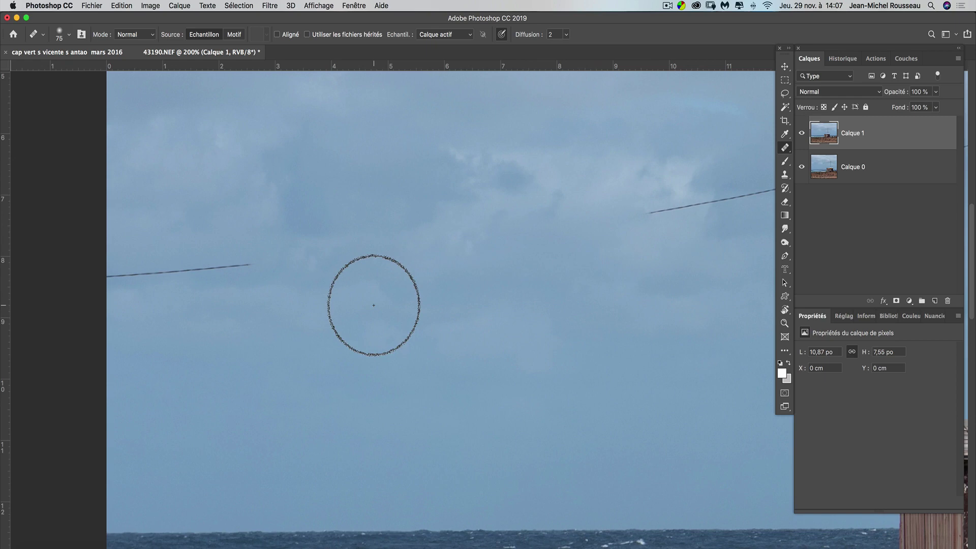
key("super+z")
key("super+z")
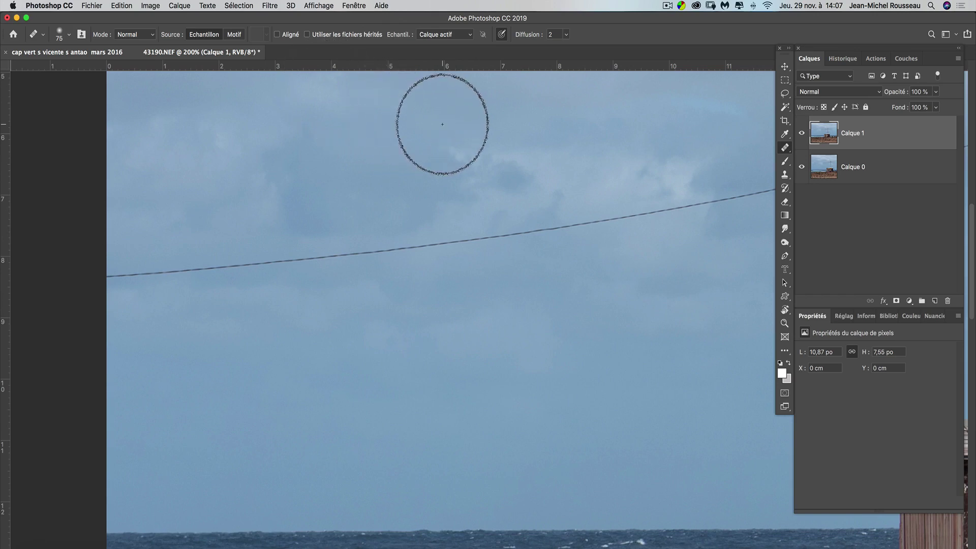
Set Diffusion to 1, try healing the cable with newly sampled sky between about the 2.3 and 9.3 cm marks, and undo the strokes
left_click(469, 34)
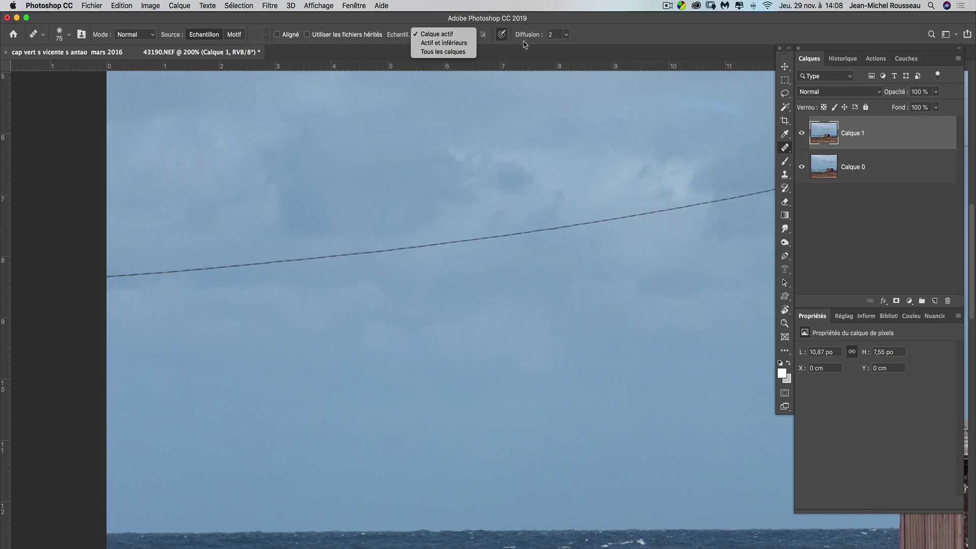
left_click(559, 36)
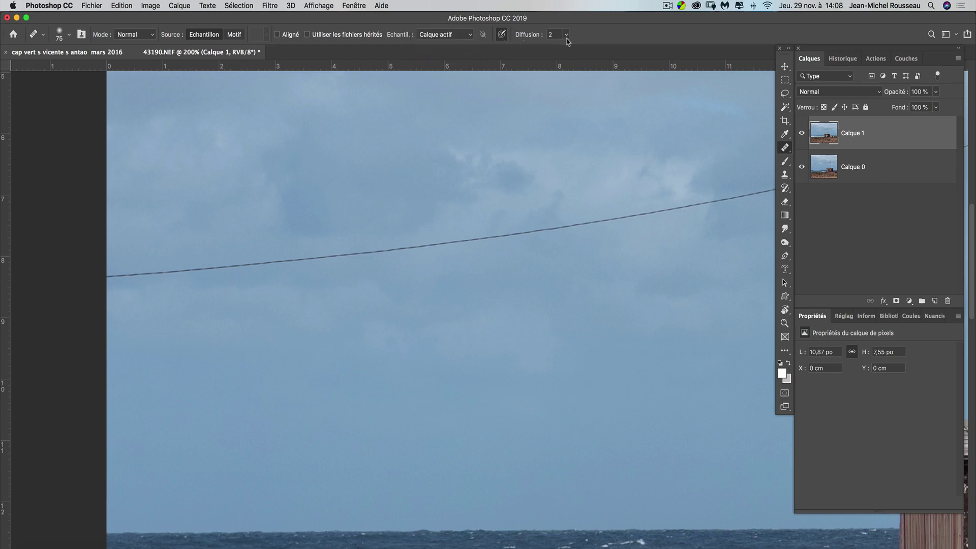
left_click(567, 37)
left_click(558, 47)
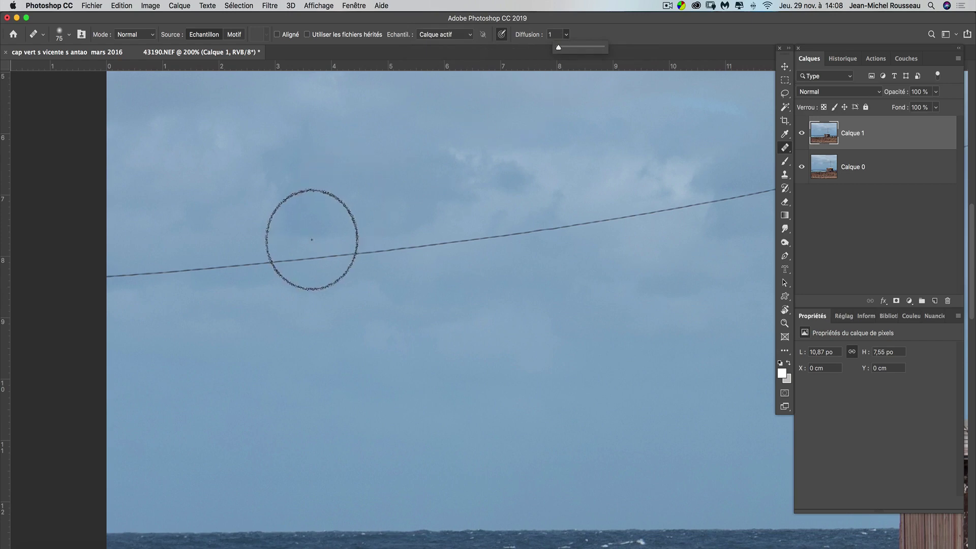
left_click(246, 206, "alt")
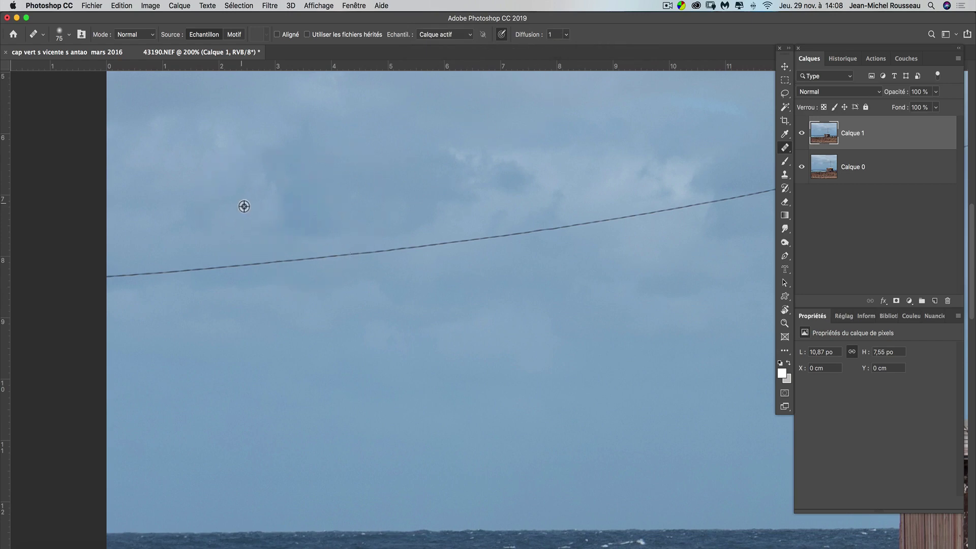
left_click_drag(244, 265, 626, 217)
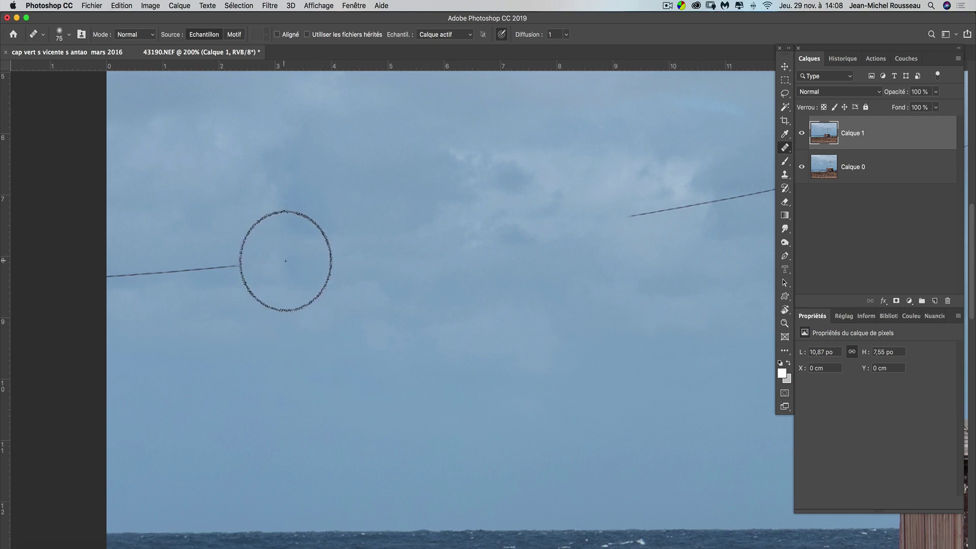
left_click_drag(296, 260, 398, 248)
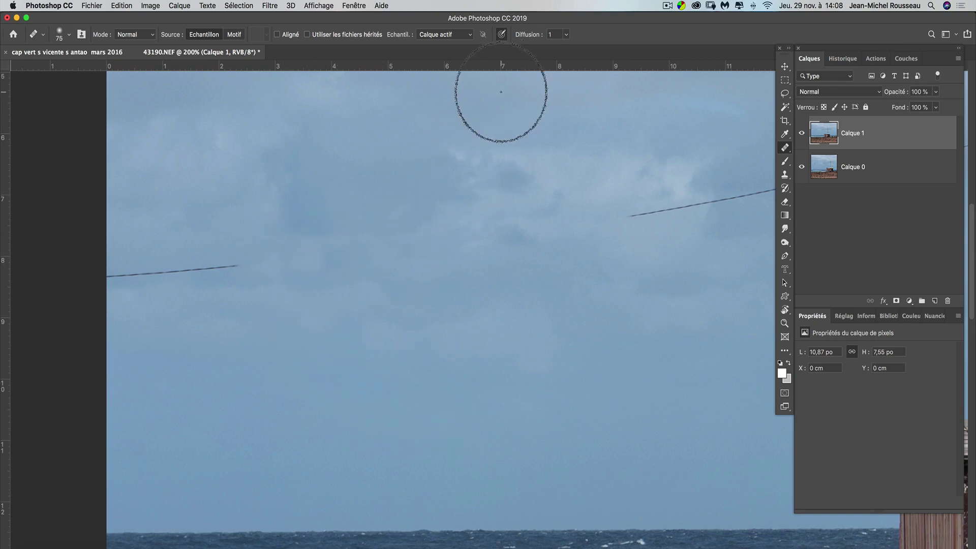
key("super+z")
key("super+z")
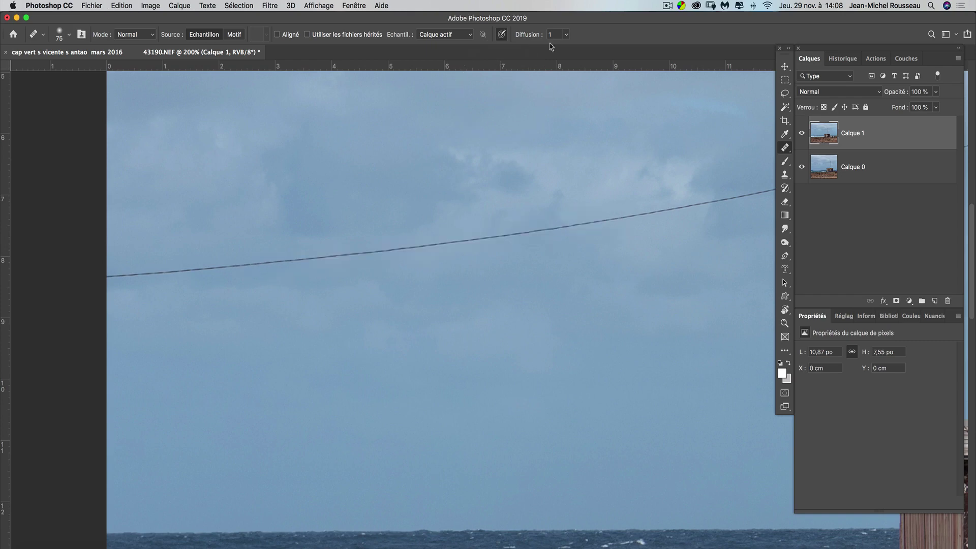
Try healing the cable with Diffusion 7 between about the 3.2 and 8.8 cm marks, reset Diffusion to 2, and undo the stroke
left_click(566, 35)
left_click_drag(564, 49, 624, 55)
left_click(240, 198, "alt")
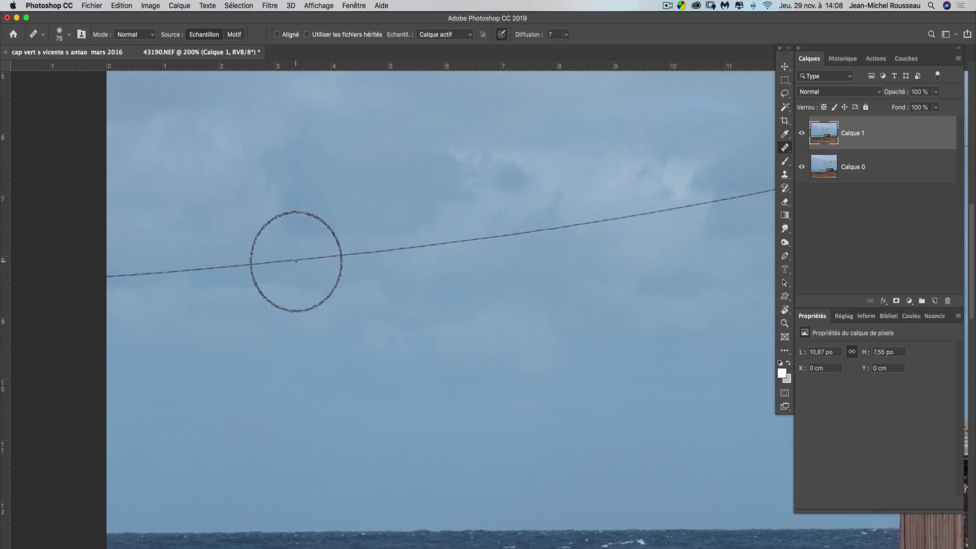
left_click_drag(337, 255, 588, 220)
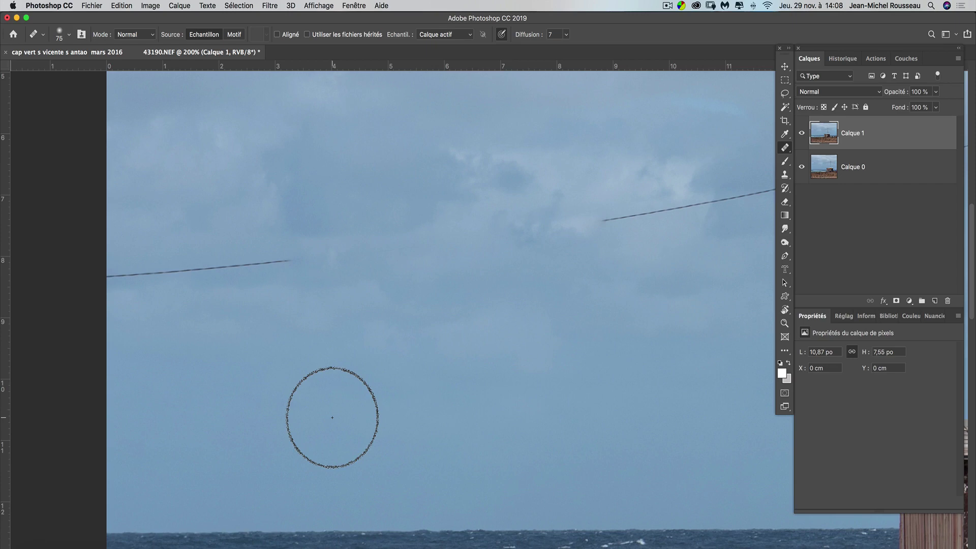
left_click(566, 35)
left_click(526, 47)
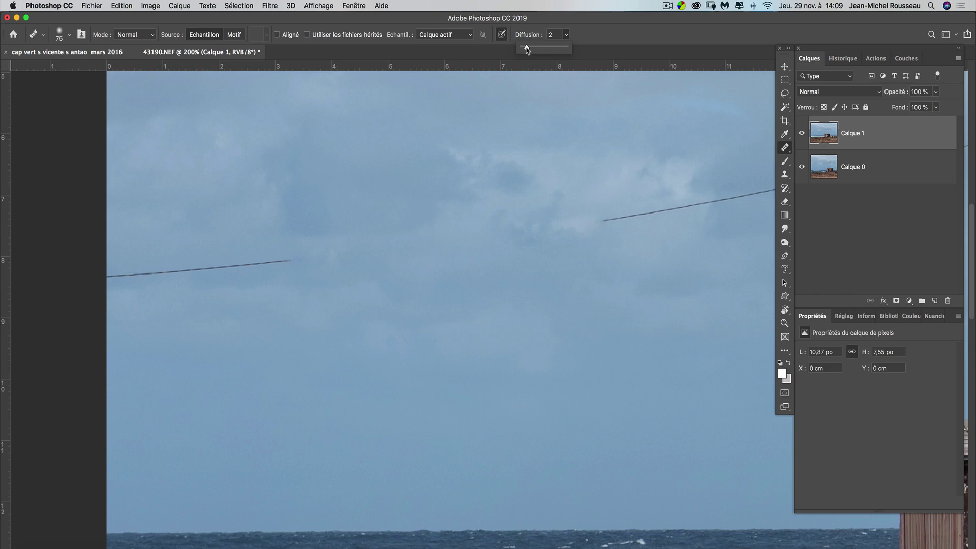
key("super+z")
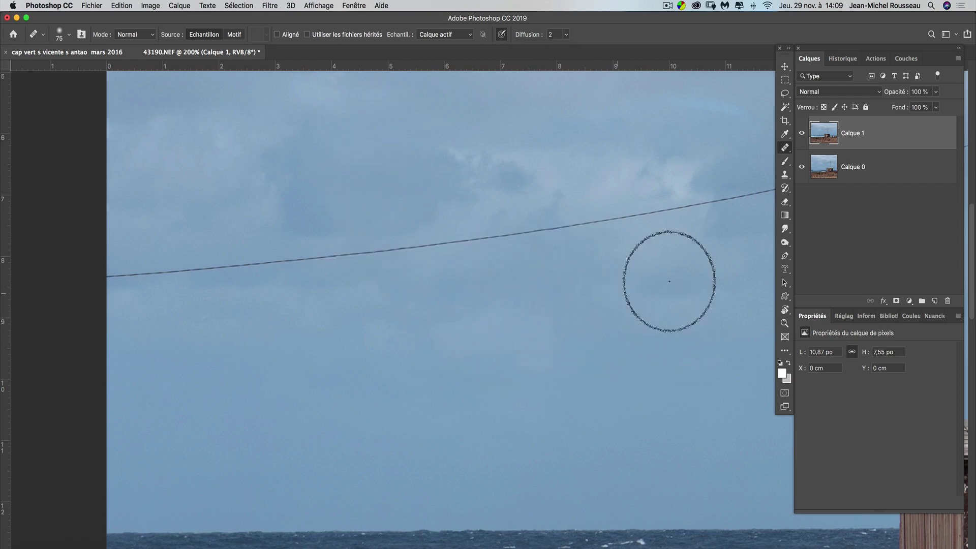
Cycle through the healing tool group and switch from the Healing Brush to the Patch tool
left_click(786, 149, "alt")
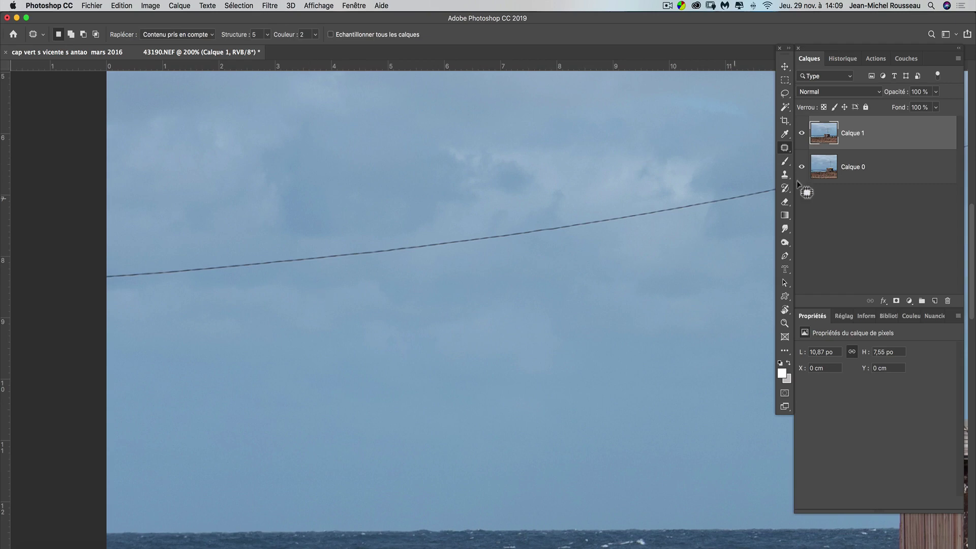
left_click(788, 153, "alt")
left_click(788, 152, "alt")
left_click(788, 152, "alt")
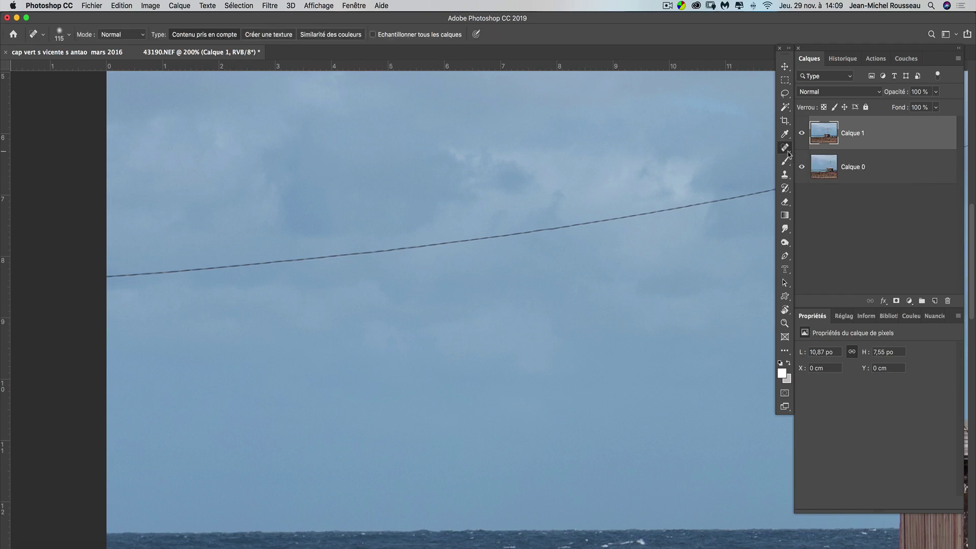
left_click(788, 152, "alt")
left_click(788, 152, "alt")
left_click(787, 153, "alt")
left_click(788, 152, "alt")
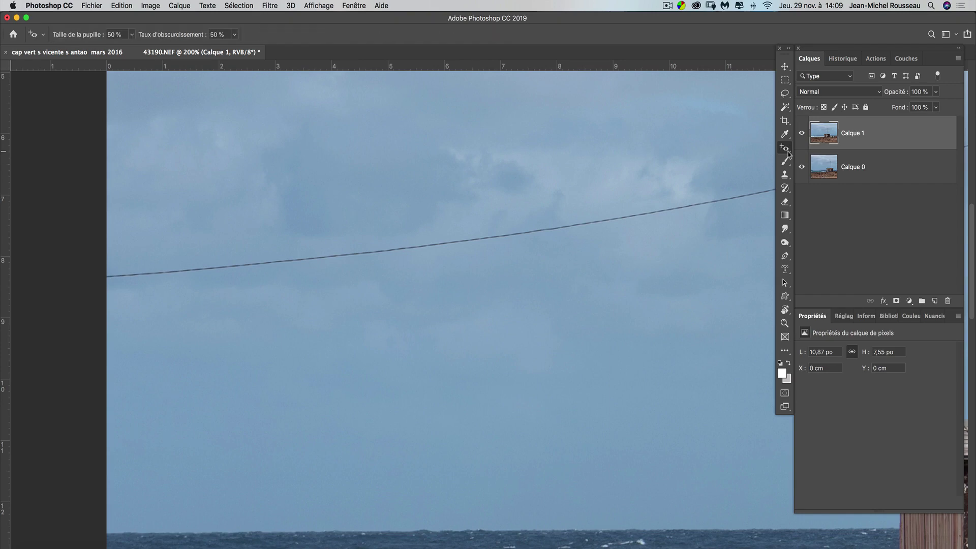
left_click(788, 153, "alt")
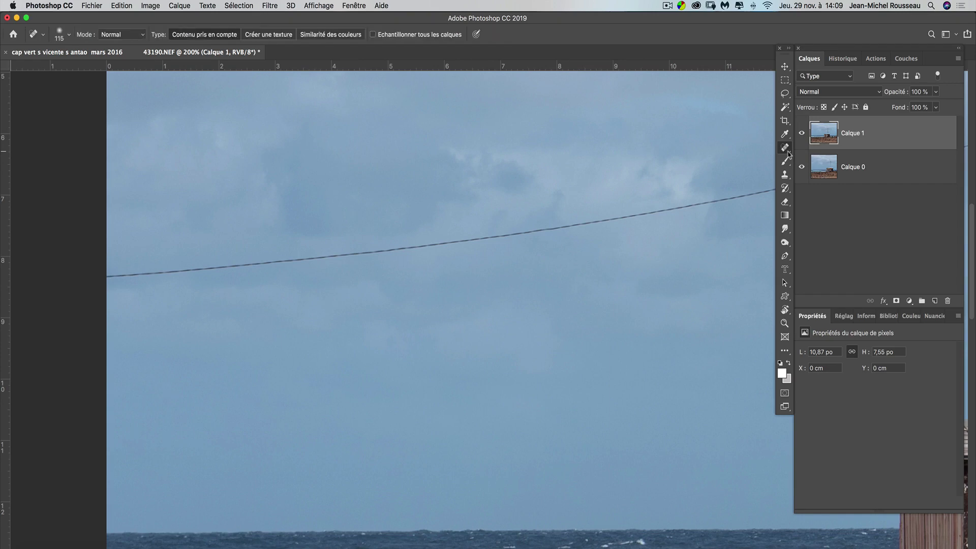
left_click(788, 152, "alt")
left_click(787, 152, "alt")
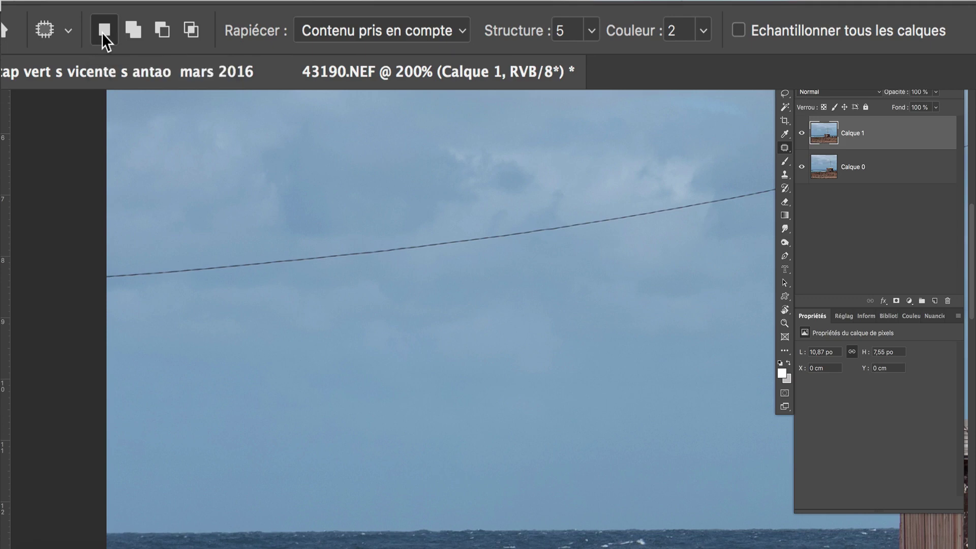
Outline the cable between about the 1.1 and 3.7 cm marks, patch it from the sky below in Contenu pris en compte mode, and deselect
left_click_drag(293, 241, 185, 252)
mouse_move(182, 289)
left_mouse_down()
mouse_move(238, 304)
mouse_move(294, 300)
left_mouse_up()
left_click_drag(289, 242, 292, 241)
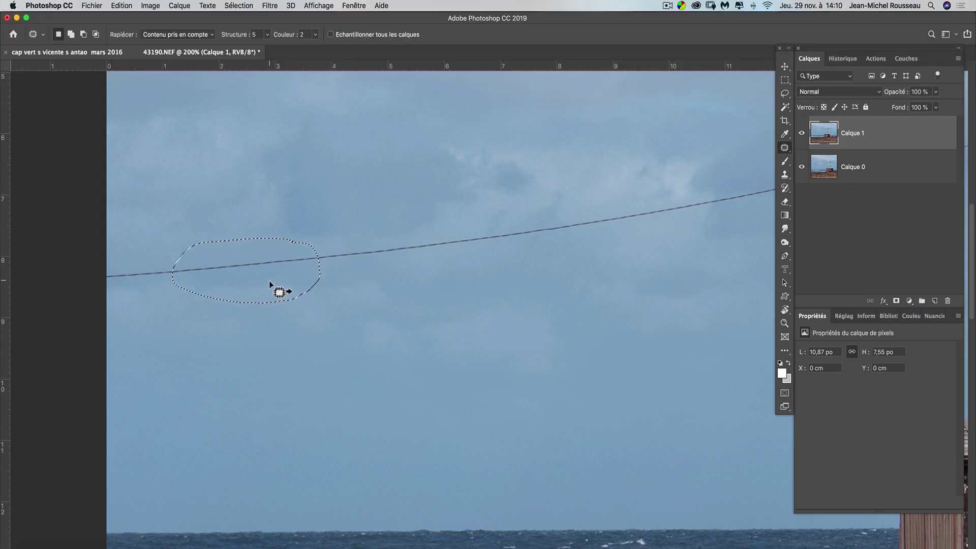
left_click_drag(269, 280, 439, 354)
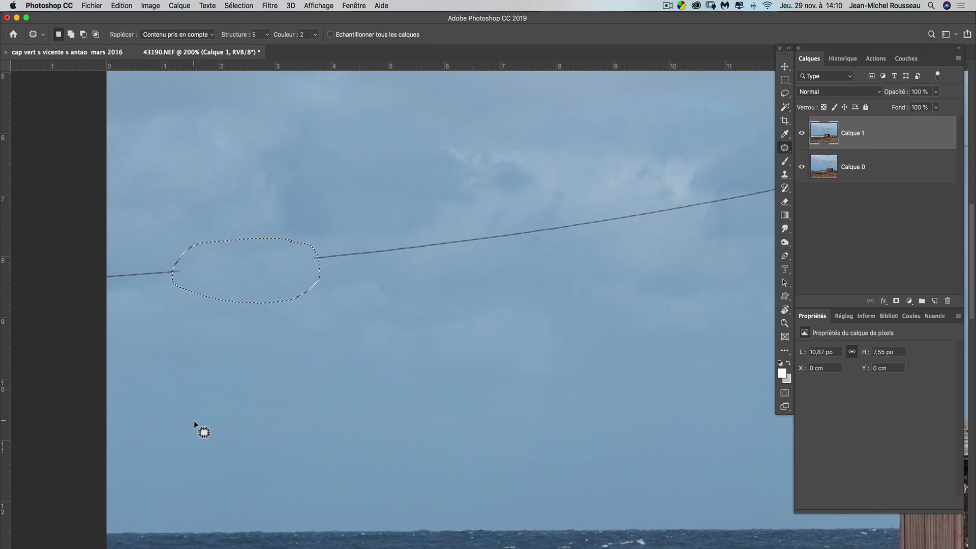
key("super+d")
Set Rapiécer to Normale, undo the deselection and the first patch, and patch the outlined cable section from the sky just below it
left_click(186, 34)
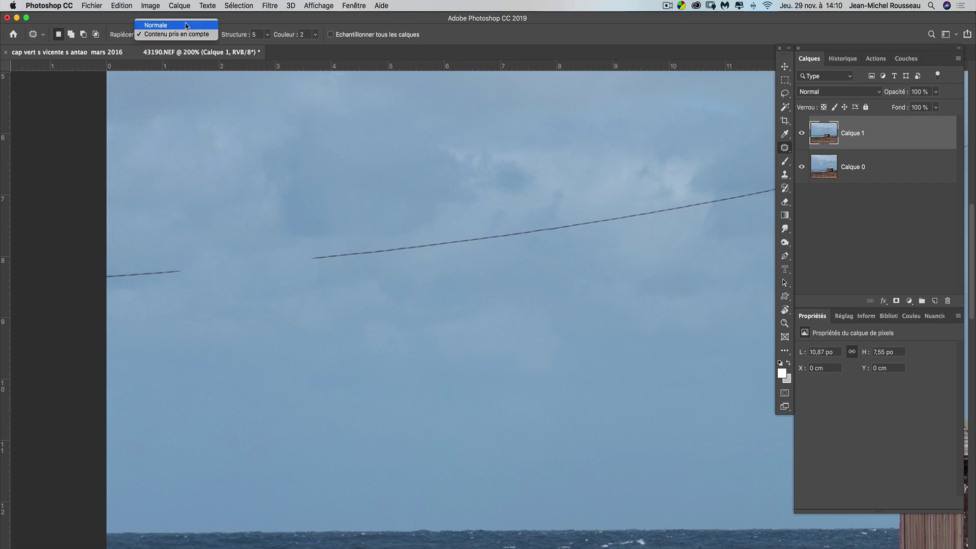
left_click(186, 25)
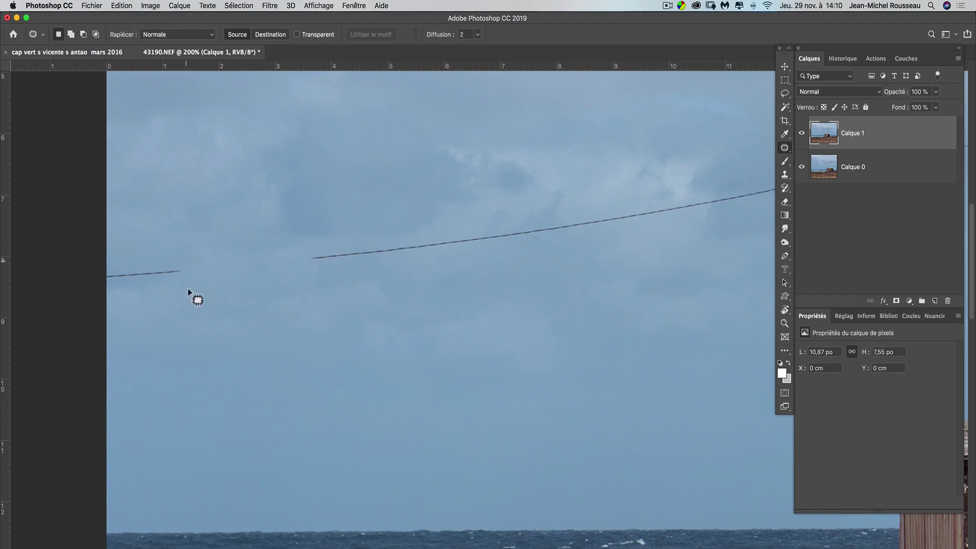
key("super+z")
key("super+z")
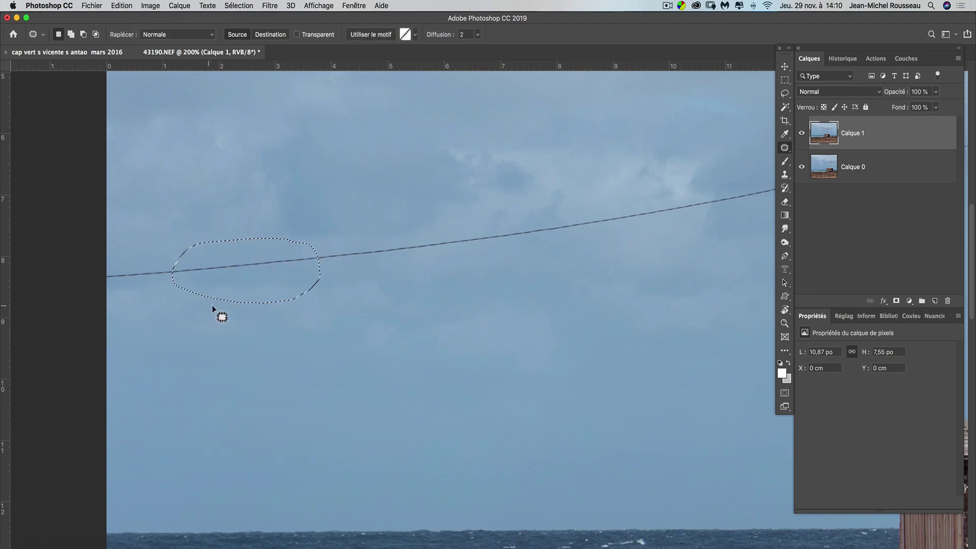
left_click_drag(256, 283, 294, 352)
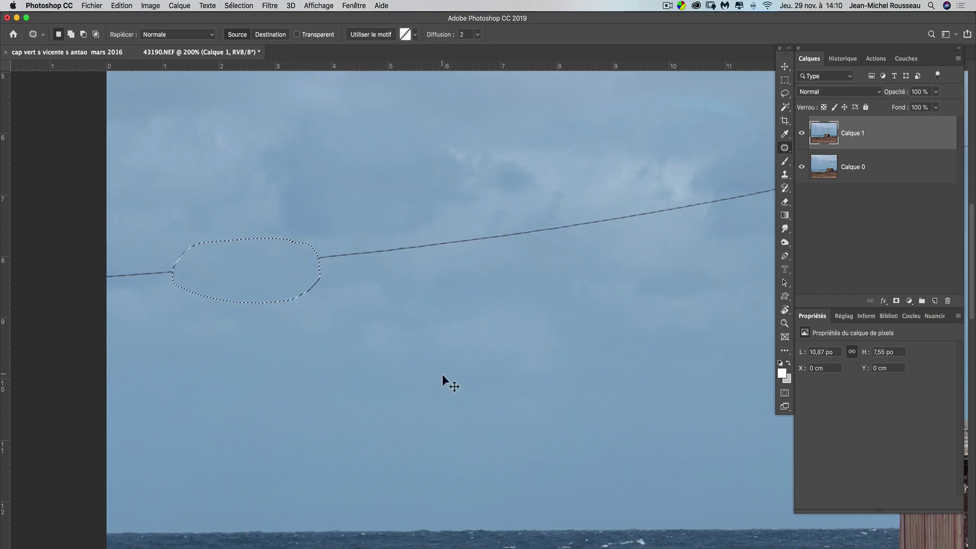
Deselect the patched area, keep Rapiécer at Normale, and undo both the deselection and the patch made with Diffusion 2
key("super+d")
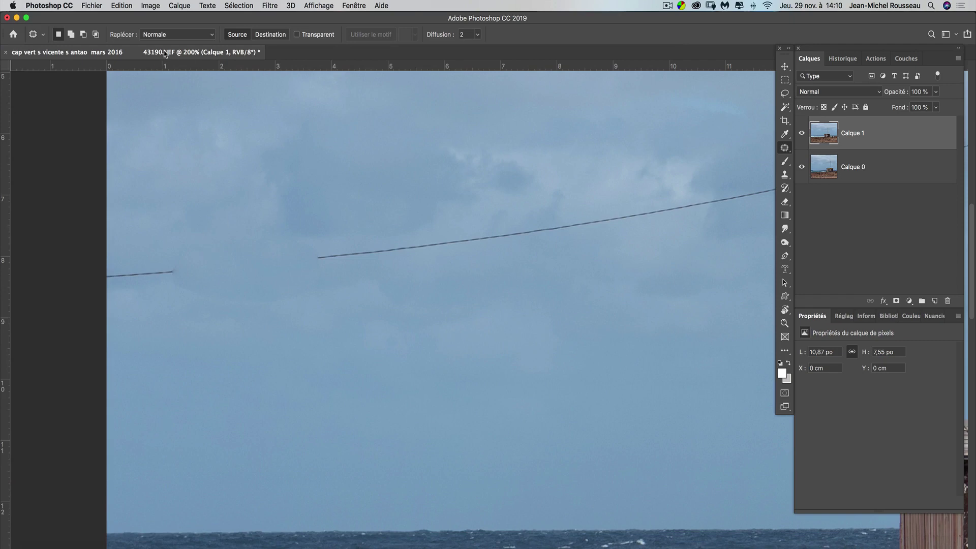
left_click(174, 34)
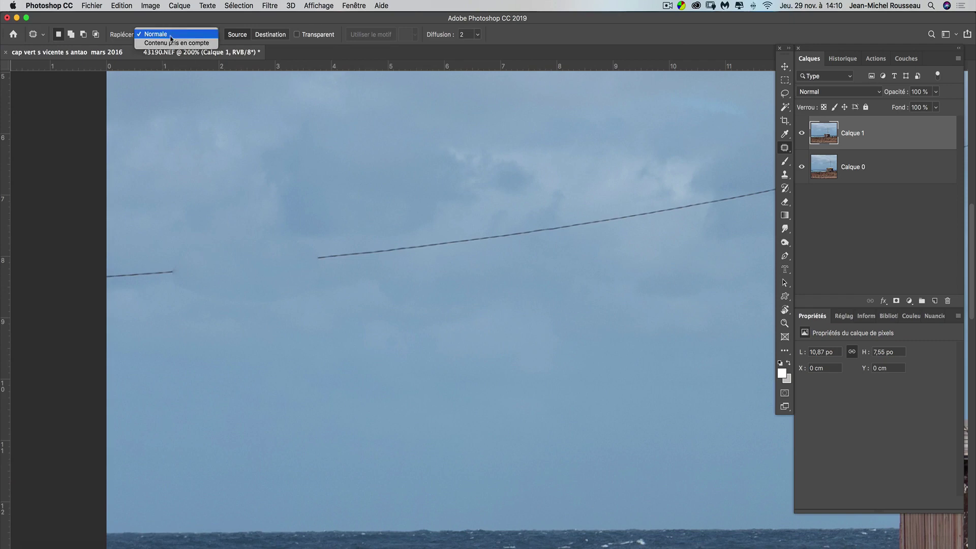
left_click(170, 35)
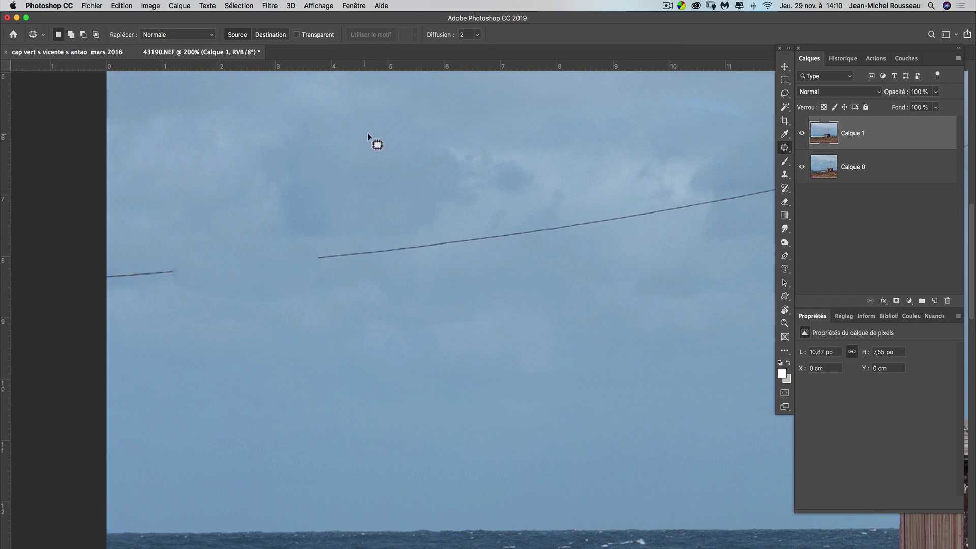
left_click(478, 34)
left_click(479, 36)
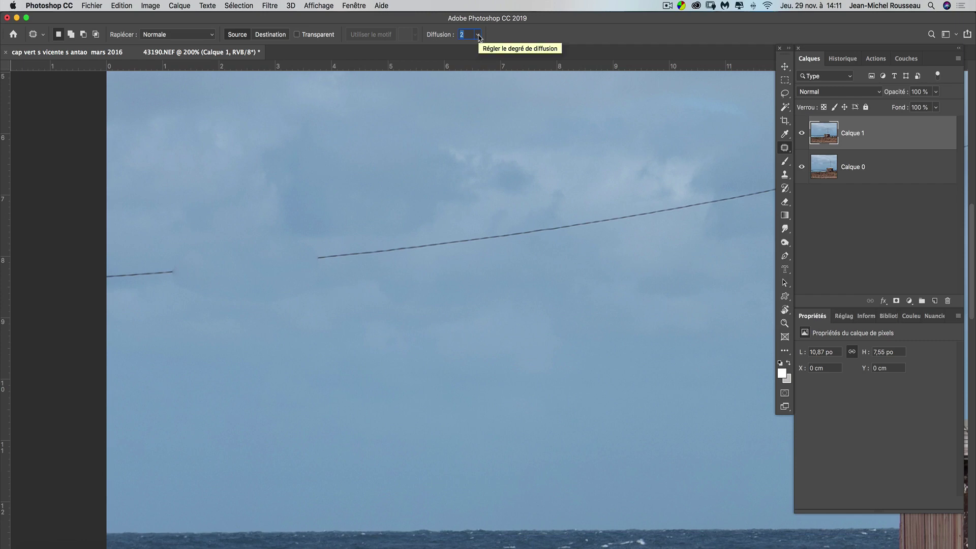
key("super+z")
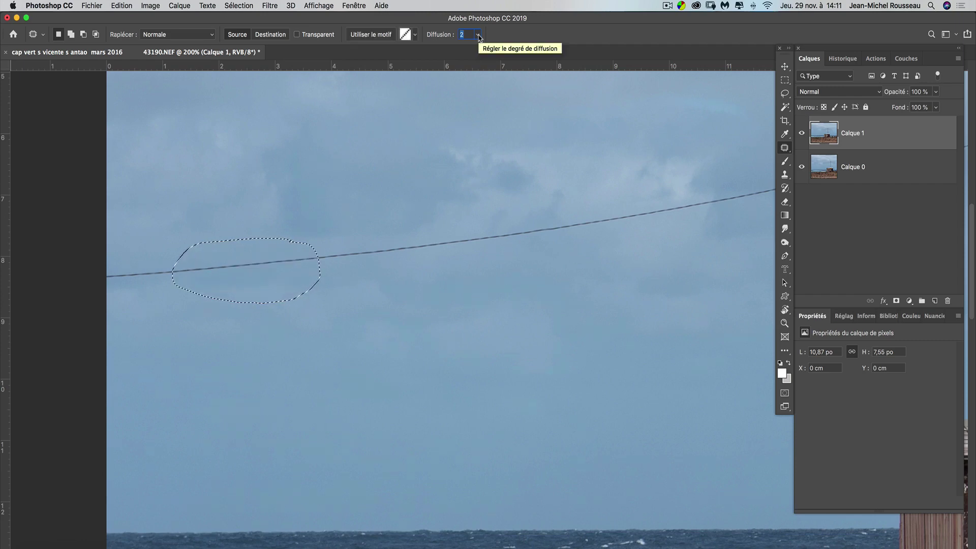
Set Diffusion to 5, patch the outlined cable section from the sky just below it, and deselect
left_click(477, 37)
left_click(492, 48)
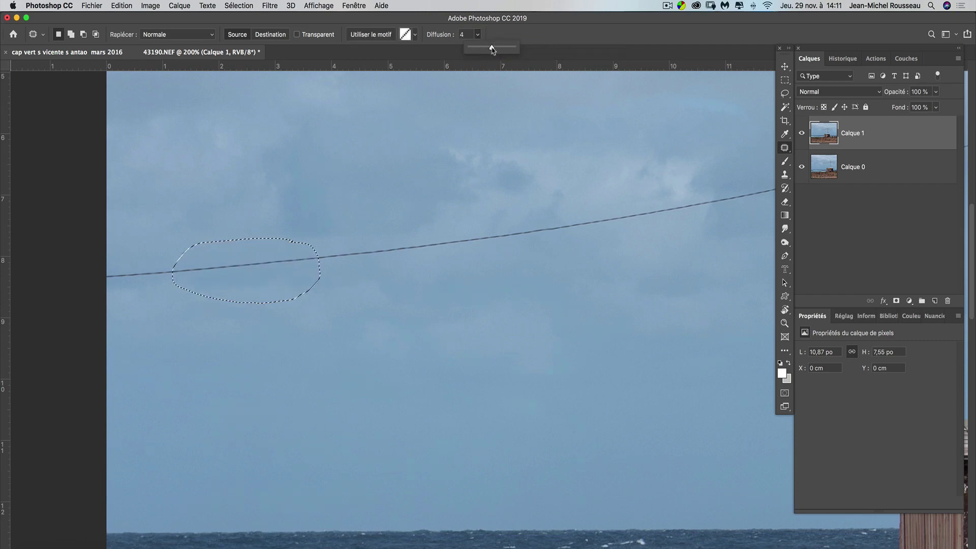
left_click(501, 48)
left_click_drag(280, 280, 382, 349)
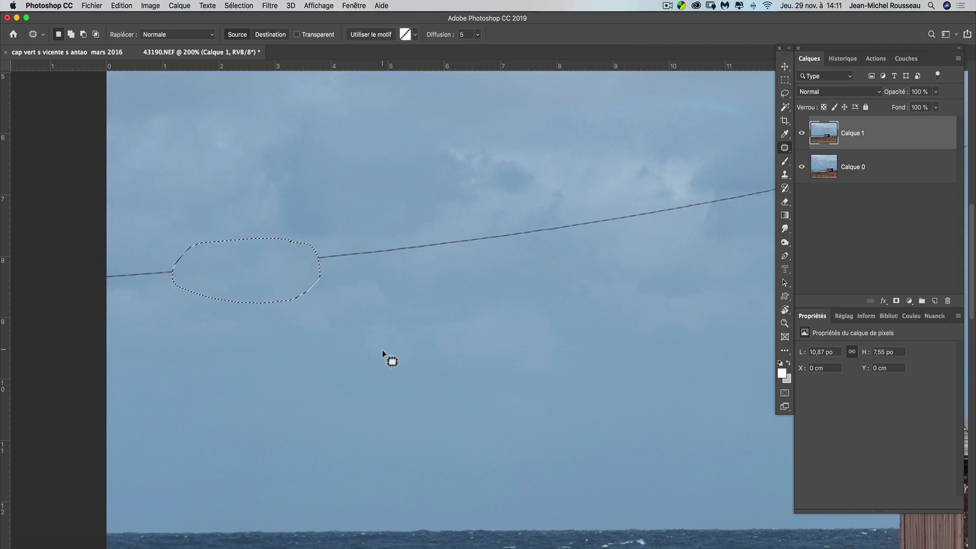
left_click(382, 350)
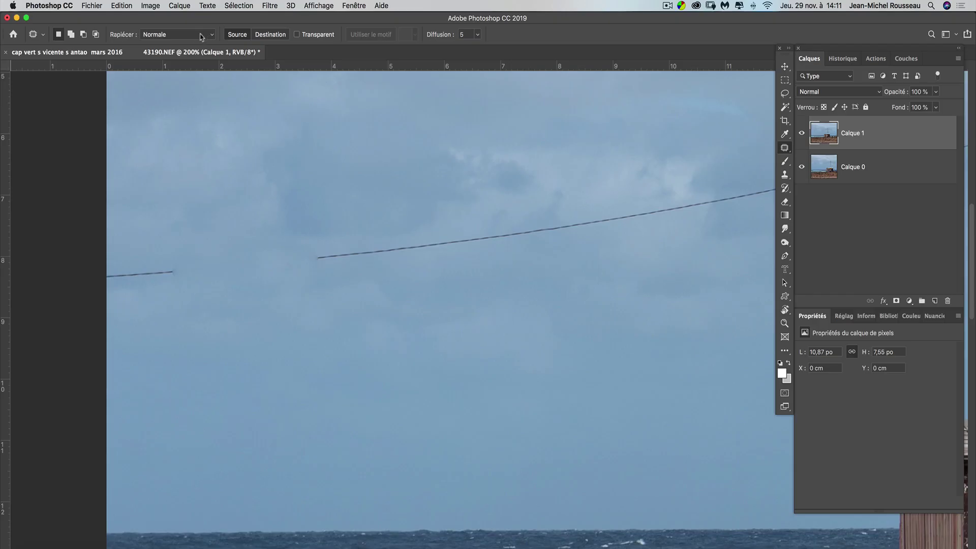
Keep Rapiécer at Normale, undo the patch made with Diffusion 5, and clear the selection around the cable
left_click(195, 34)
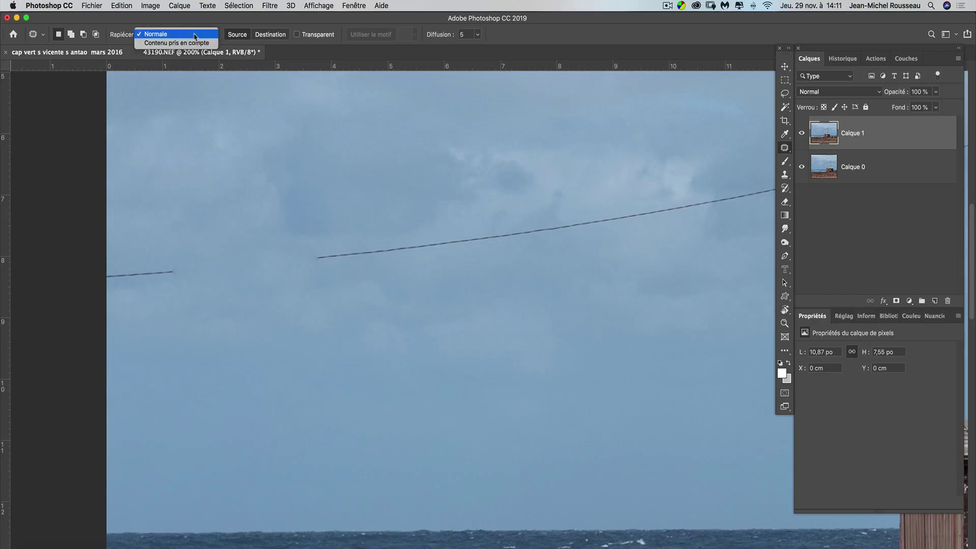
left_click(193, 35)
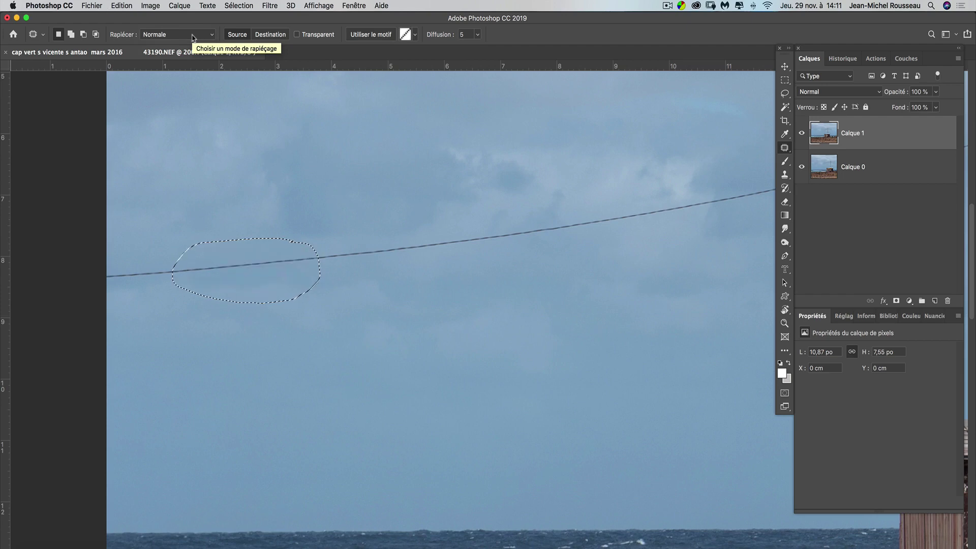
left_click(362, 296)
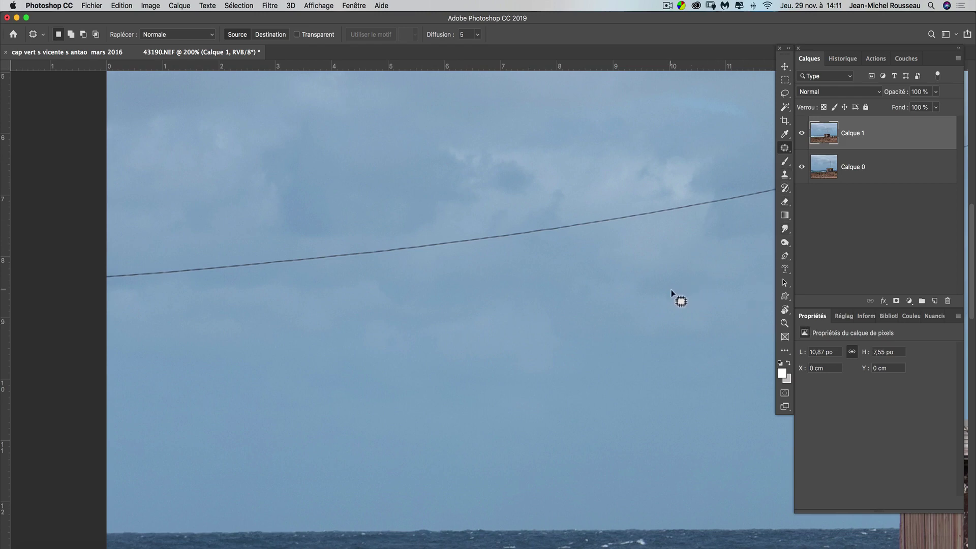
Switch to the Spot Healing Brush and, at size 115, heal the cable from the photo's left edge to about the 9.6 cm mark
key("space")
left_click_drag(478, 312, 465, 319)
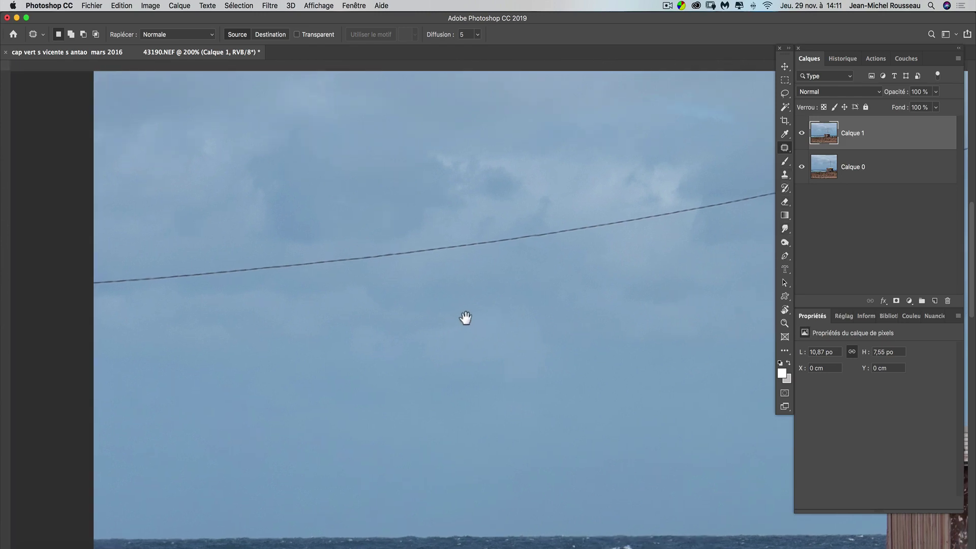
left_click(787, 150, "alt")
left_click(787, 150, "alt")
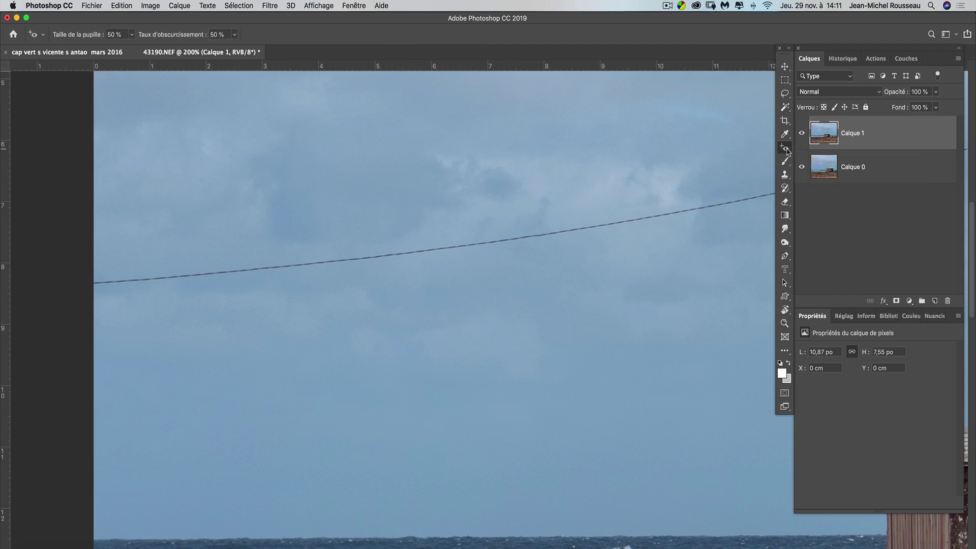
left_click(787, 150, "alt")
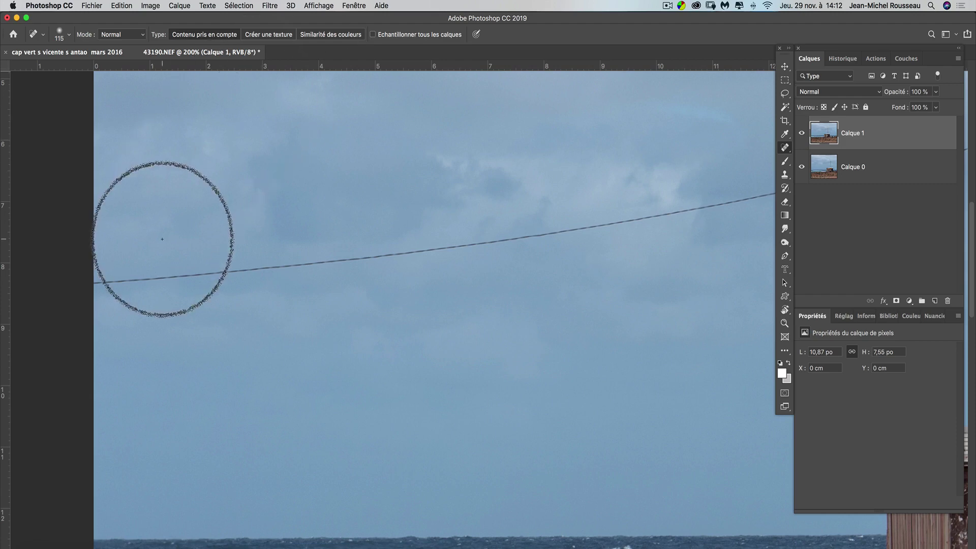
mouse_move(96, 290)
left_mouse_down()
mouse_move(356, 265)
mouse_move(364, 294)
left_mouse_up()
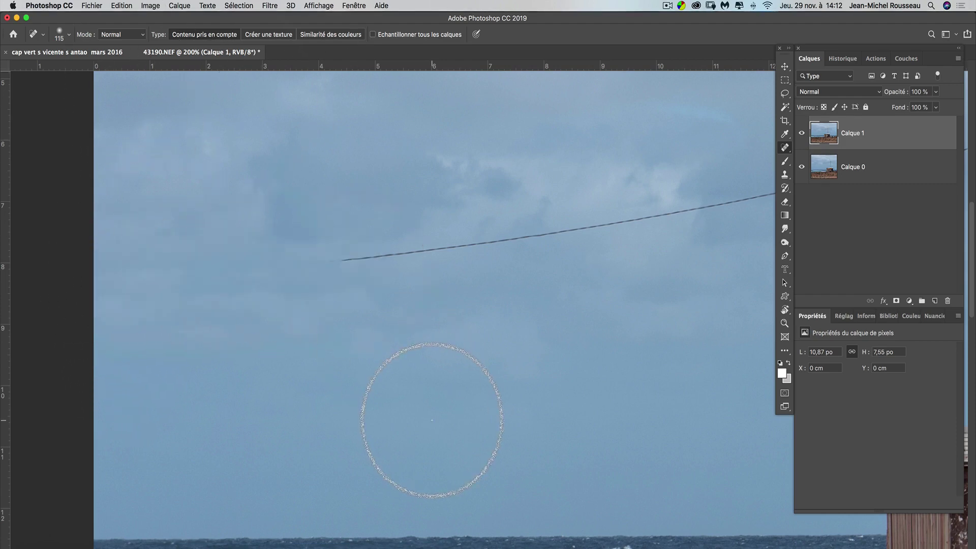
mouse_move(328, 258)
left_mouse_down()
mouse_move(443, 246)
mouse_move(646, 205)
left_mouse_up()
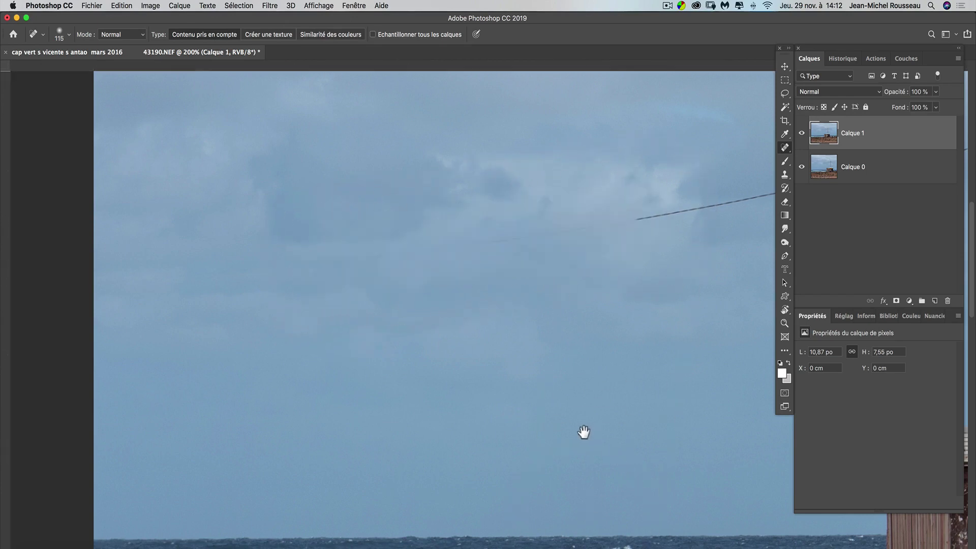
Heal most of the remaining cable between the cleaned sky and the left side of the pole at brush size 115
left_click_drag(584, 431, 392, 435)
key("super+minus")
key("super+minus")
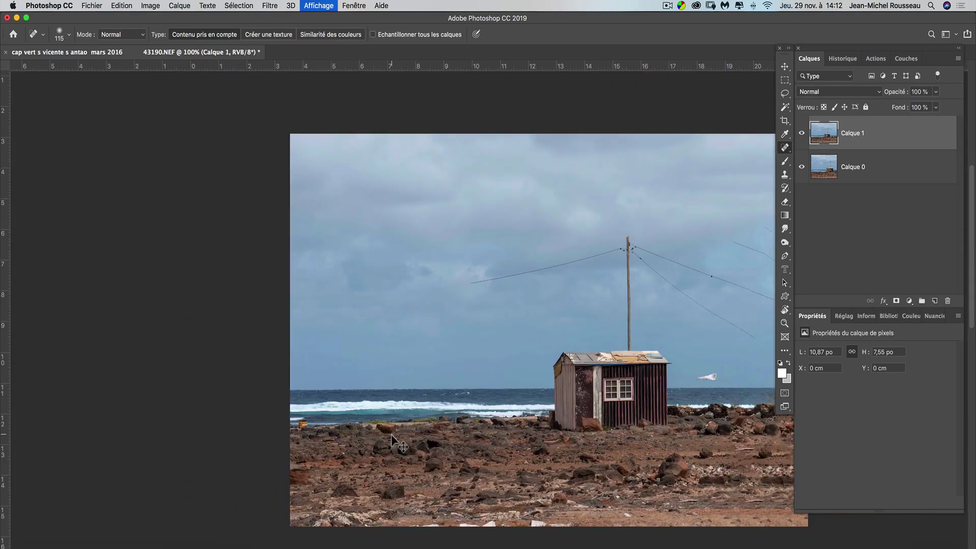
scroll(398, 431, "left", 2)
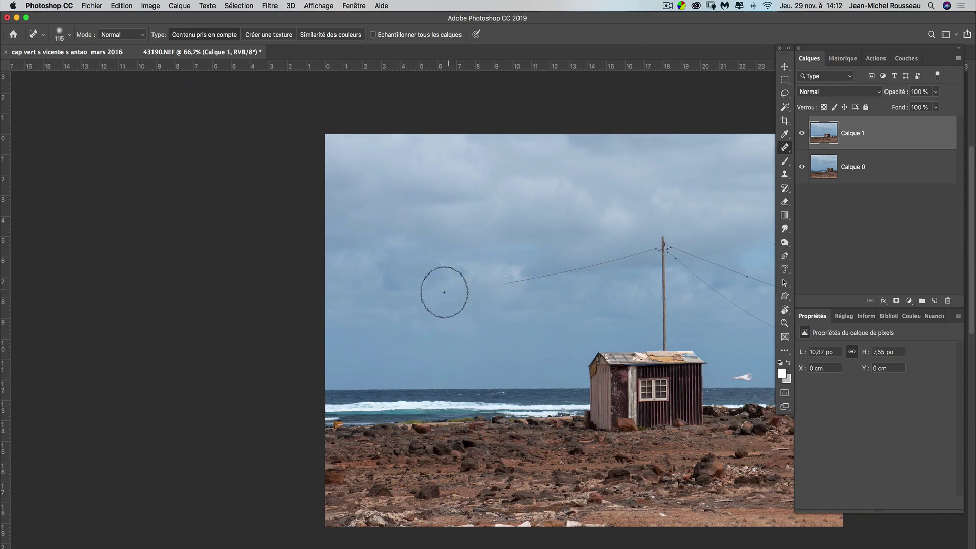
left_click_drag(436, 294, 604, 263)
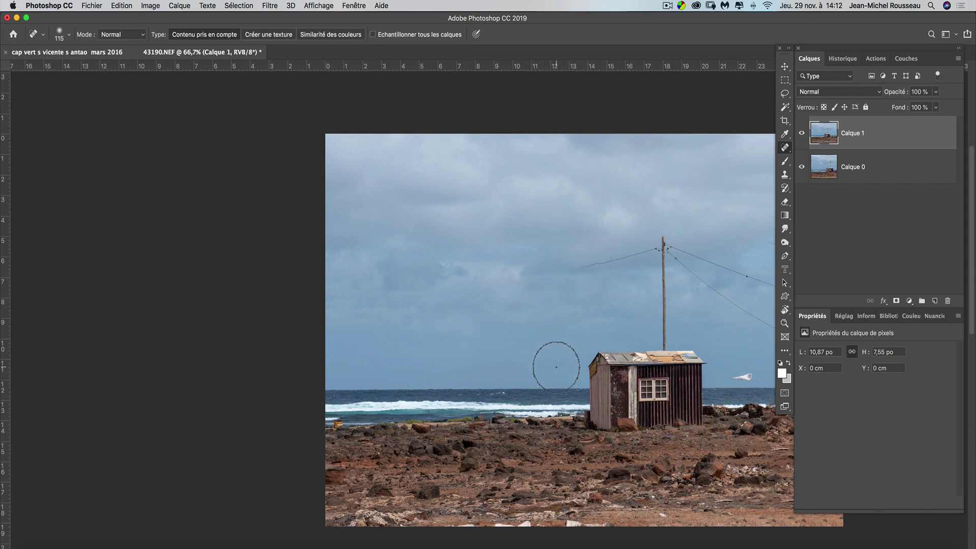
key("space")
left_click_drag(550, 350, 372, 396)
mouse_move(401, 319)
left_mouse_down()
mouse_move(464, 290)
mouse_move(472, 296)
left_mouse_up()
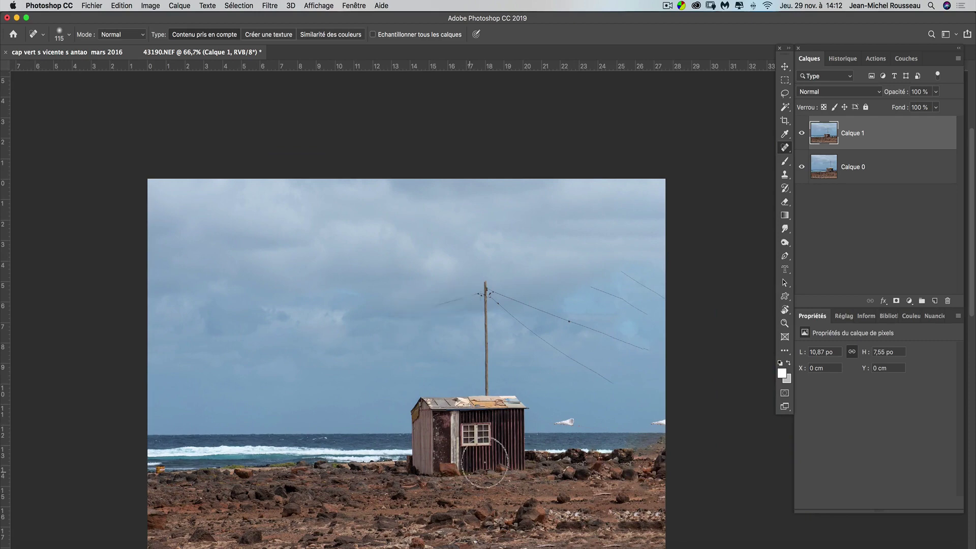
Heal the two loose cable fragments in the sky near the photo's right edge
left_click_drag(623, 262, 654, 299)
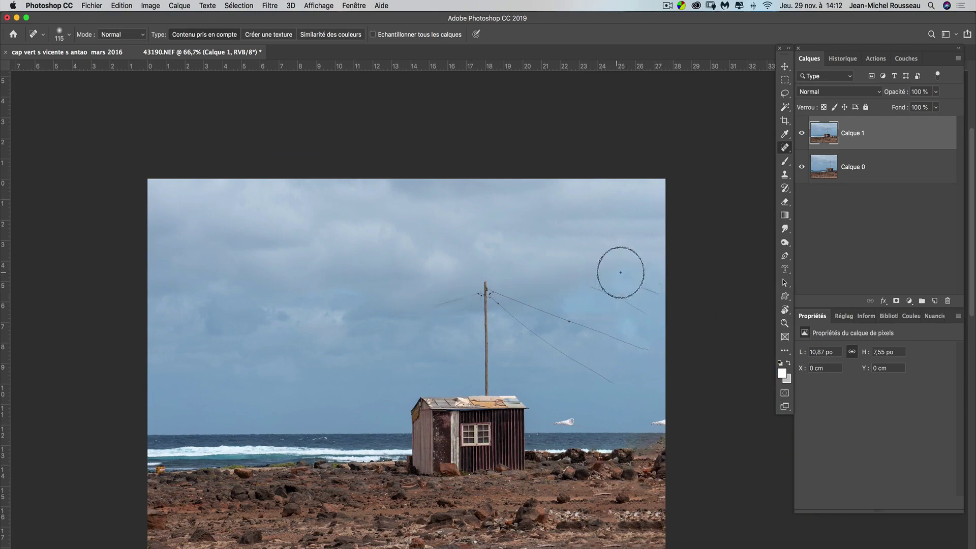
mouse_move(622, 268)
left_mouse_down()
mouse_move(664, 302)
mouse_move(639, 288)
mouse_move(665, 294)
left_mouse_up()
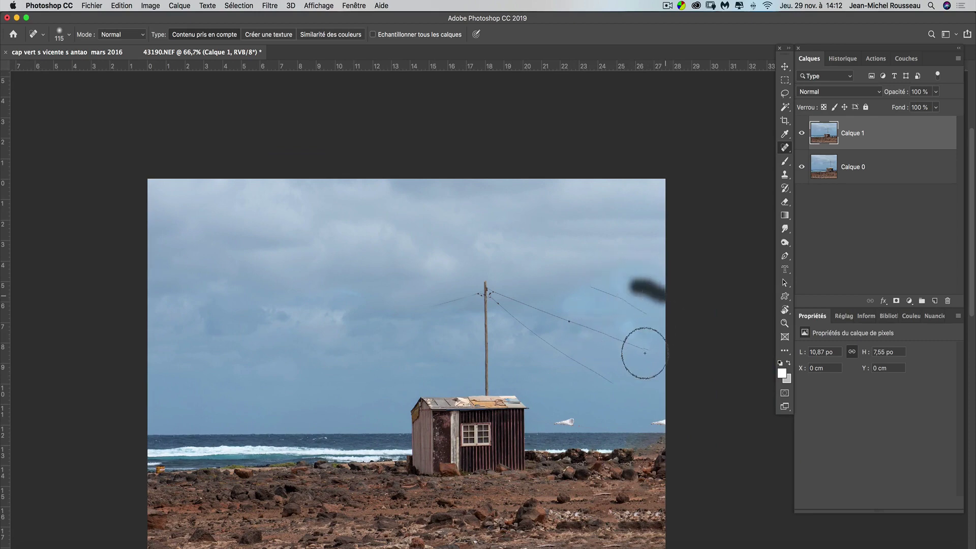
left_click_drag(583, 283, 649, 322)
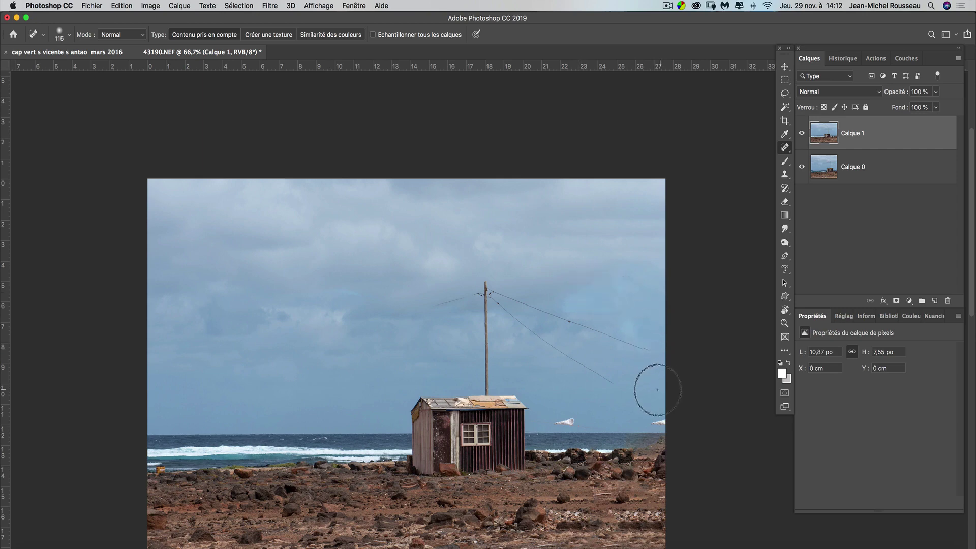
Heal the two cables running from the pole to the right and the short cable remnant on its left
left_click_drag(617, 388, 504, 314)
mouse_move(655, 351)
left_mouse_down()
mouse_move(626, 349)
mouse_move(575, 321)
mouse_move(641, 346)
left_mouse_up()
mouse_move(582, 325)
left_mouse_down()
mouse_move(510, 299)
mouse_move(513, 315)
mouse_move(498, 299)
mouse_move(513, 300)
mouse_move(495, 296)
left_mouse_up()
left_click_drag(438, 307, 471, 296)
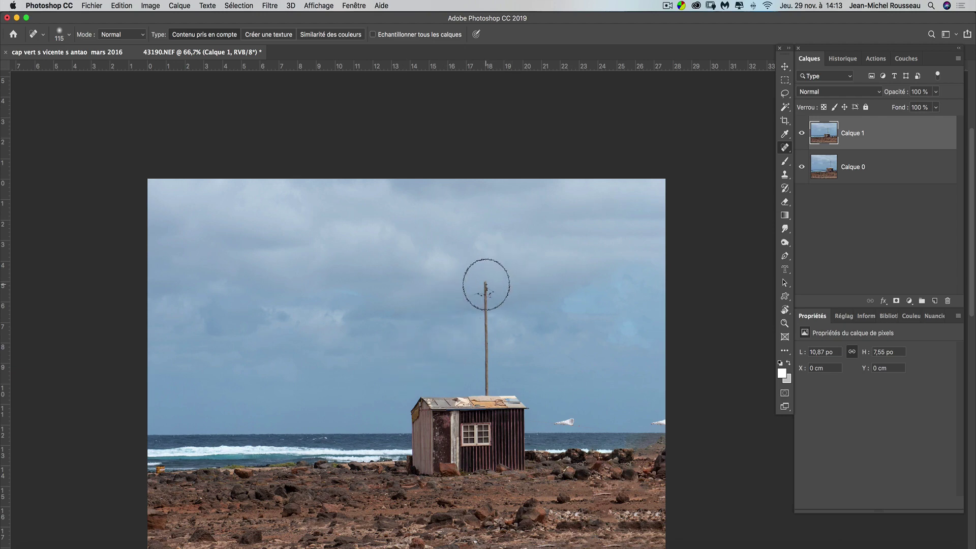
Heal away the upper part of the pole from its tip downward, using brush sizes 115, 218 and 109
mouse_move(486, 284)
left_mouse_down()
mouse_move(487, 322)
mouse_move(489, 291)
left_mouse_up()
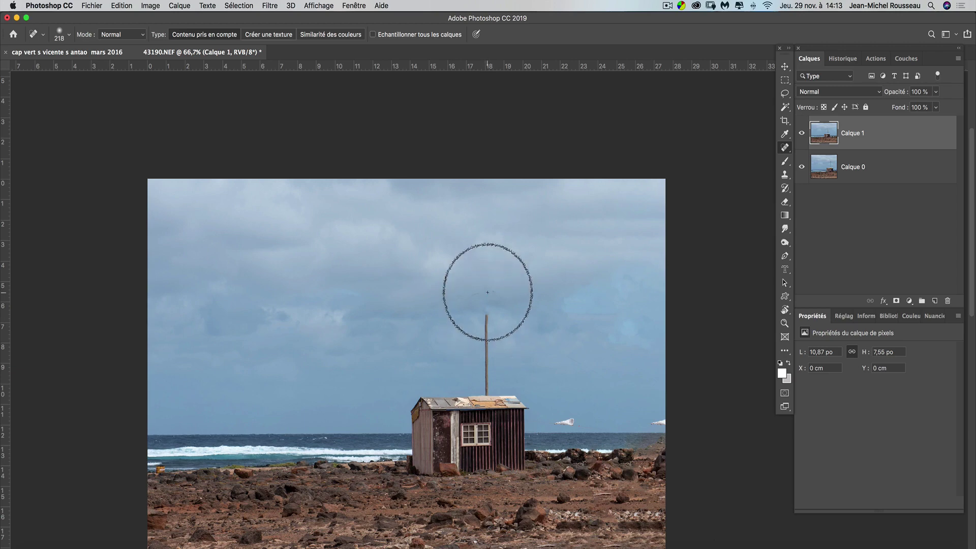
mouse_move(487, 288)
left_mouse_down()
mouse_move(478, 293)
mouse_move(488, 351)
mouse_move(471, 305)
mouse_move(491, 350)
mouse_move(481, 356)
left_mouse_up()
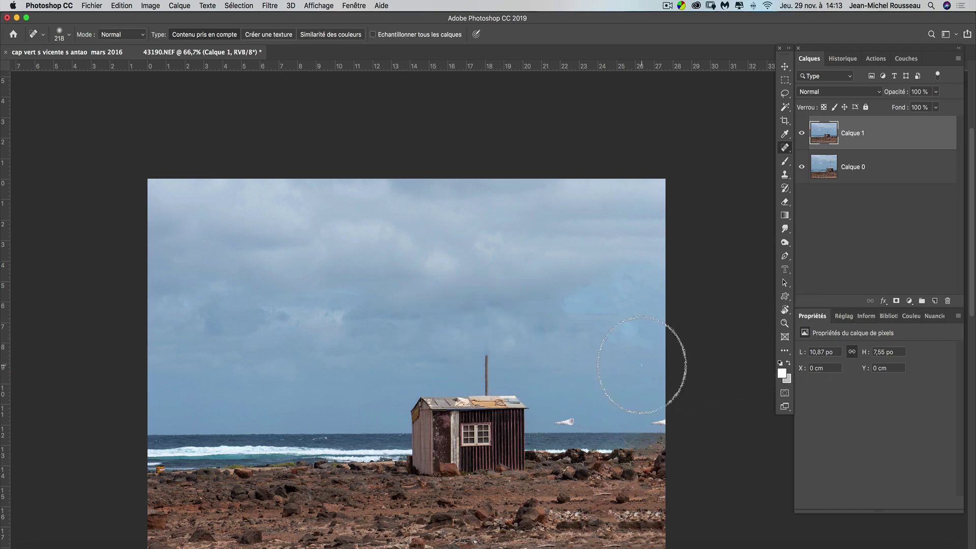
key("space")
left_click_drag(629, 365, 630, 270)
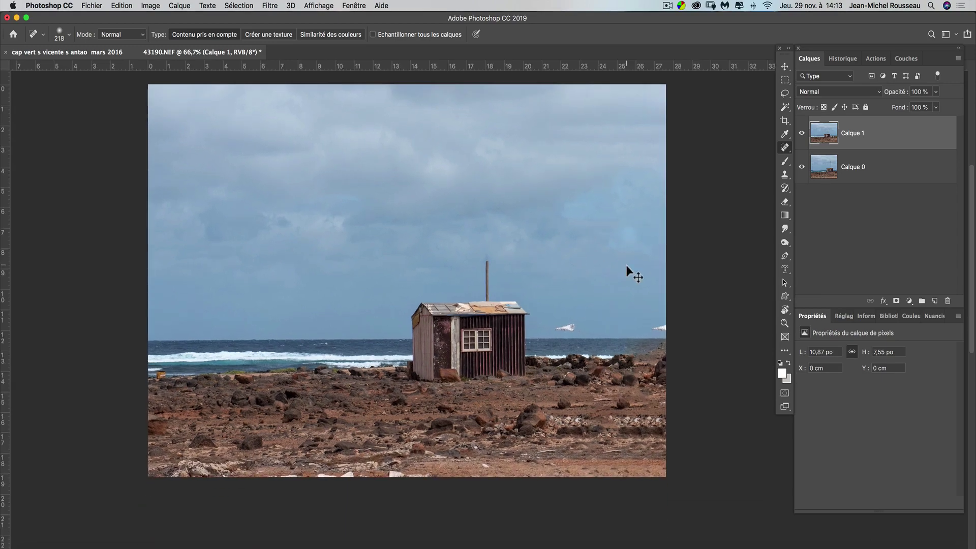
key("super+plus")
key("super+plus")
key("super+plus")
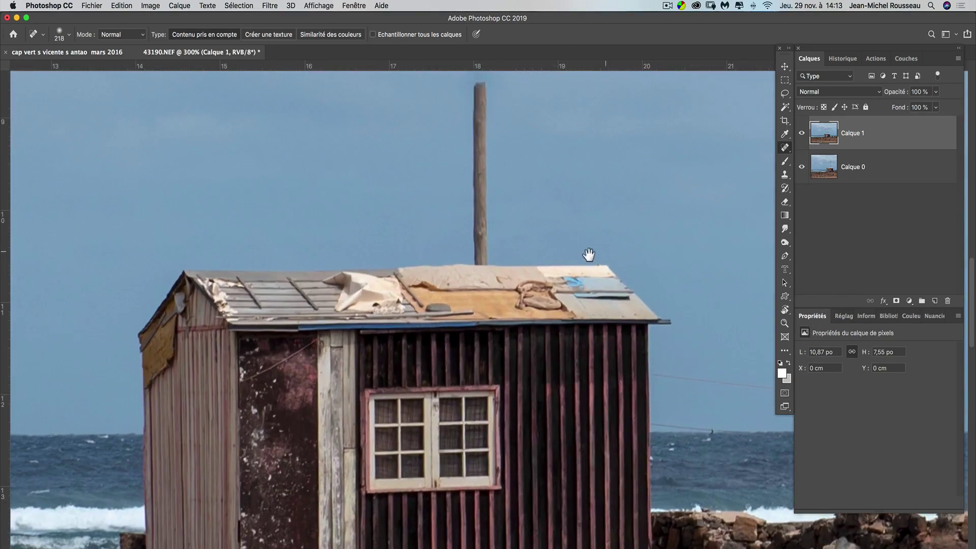
scroll(588, 255, "up", 6)
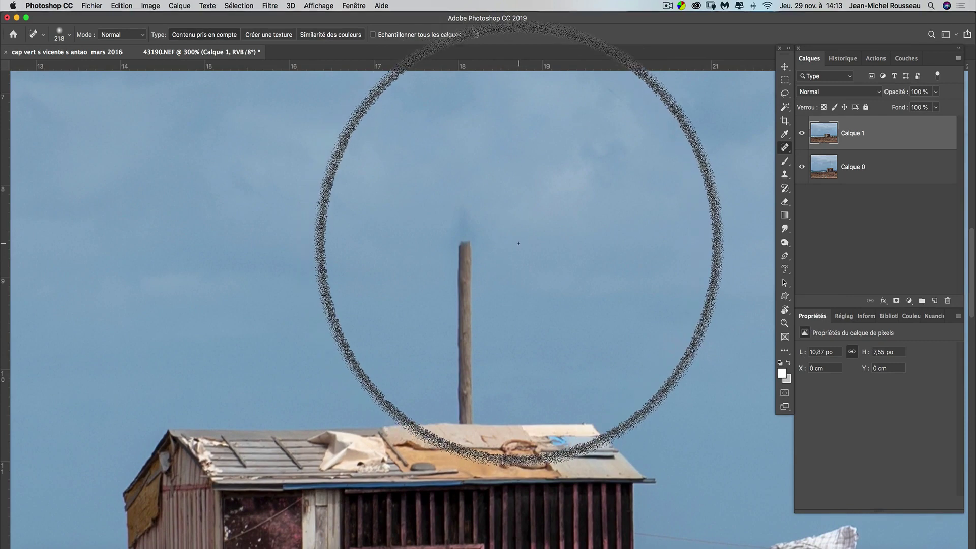
mouse_move(519, 242)
left_mouse_down("ctrl+alt")
mouse_move(462, 257)
mouse_move(465, 224)
mouse_move(486, 215)
mouse_move(464, 223)
left_mouse_up("ctrl+alt")
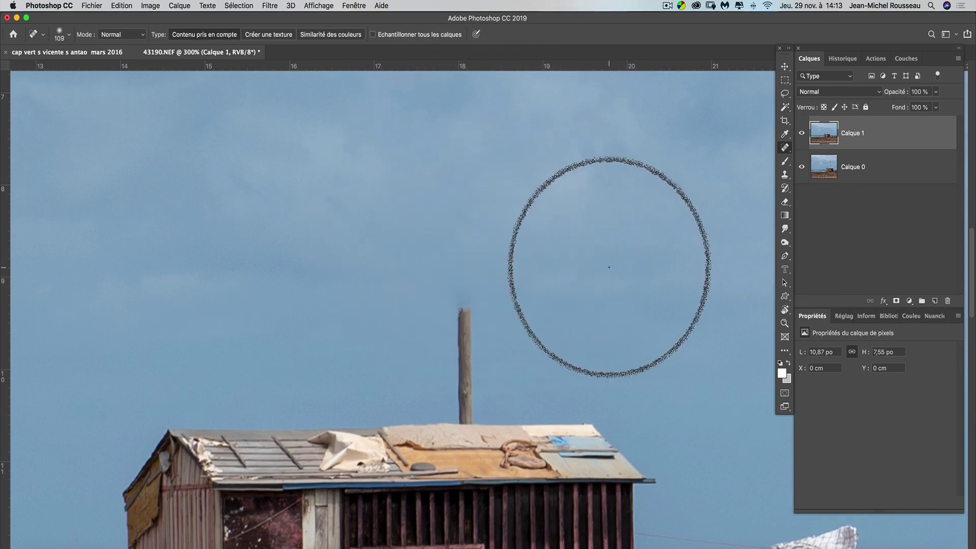
Heal away the rest of the pole down to the hut's roof edge, reducing the brush size to 79 and 65
scroll(584, 275, "down", 2)
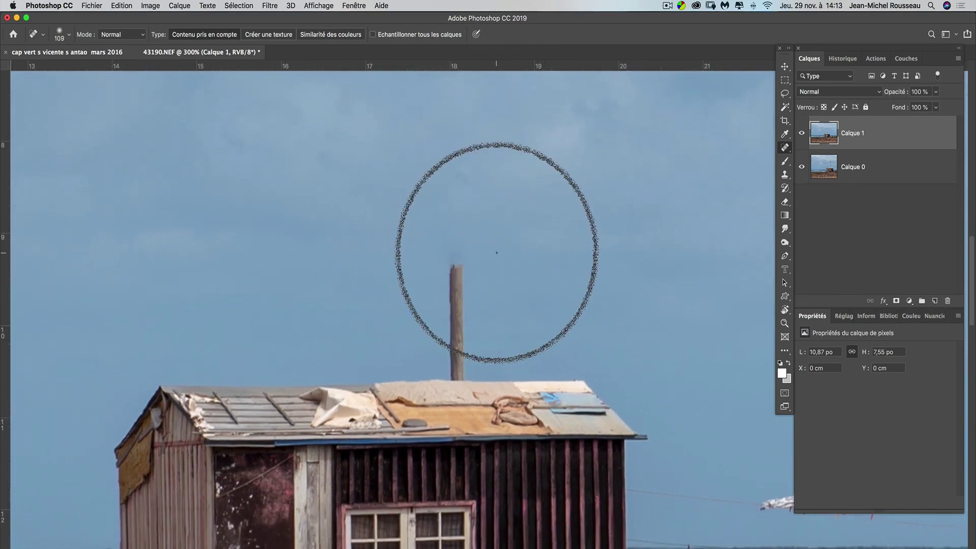
mouse_move(497, 251)
left_mouse_down("ctrl+alt")
mouse_move(452, 264)
mouse_move(453, 322)
mouse_move(459, 264)
left_mouse_up("ctrl+alt")
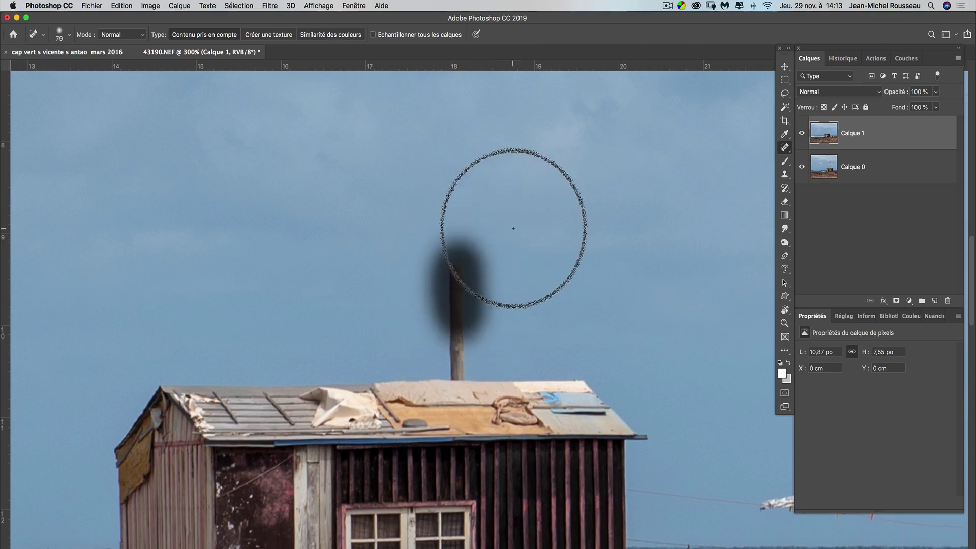
key("space")
left_click_drag(591, 279, 599, 148)
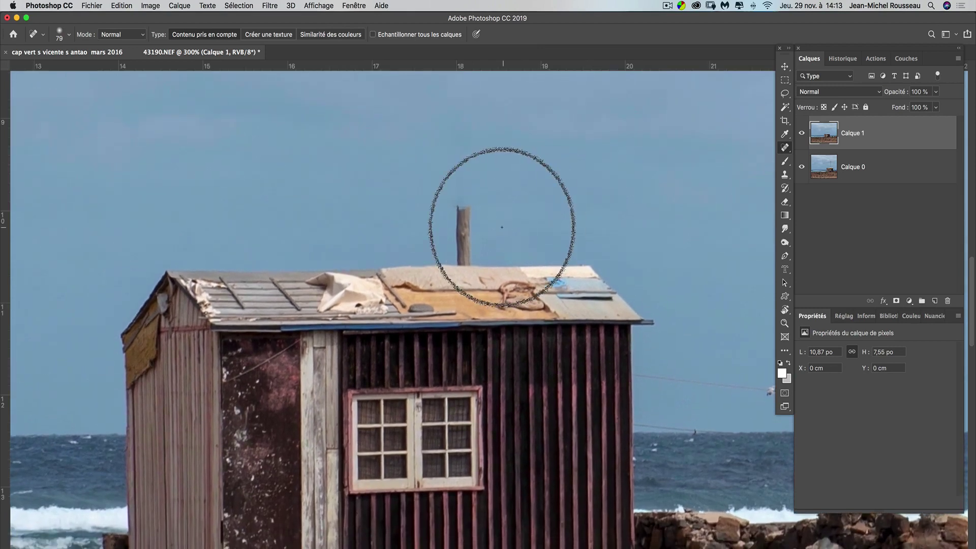
mouse_move(510, 221)
left_mouse_down("ctrl+alt")
mouse_move(462, 209)
mouse_move(462, 244)
mouse_move(458, 207)
mouse_move(460, 259)
left_mouse_up("ctrl+alt")
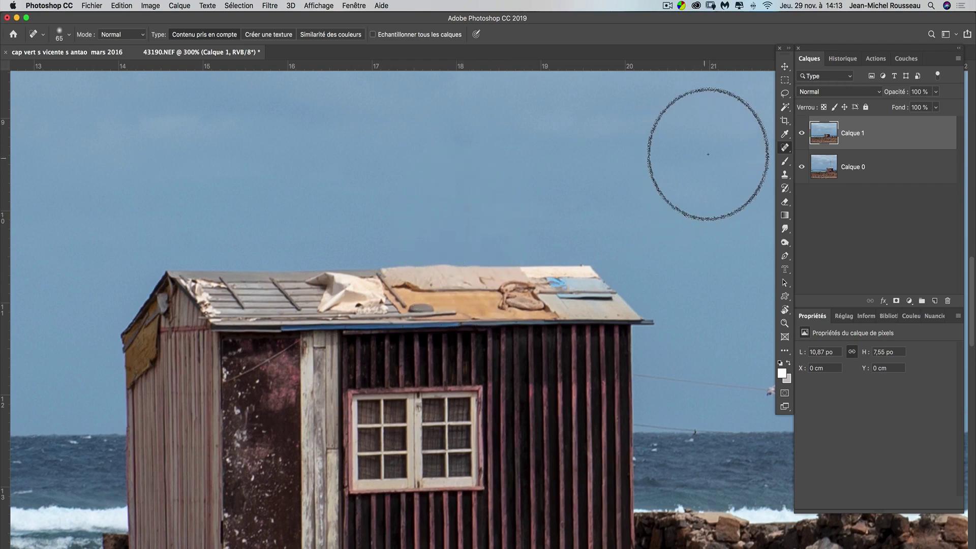
key("super+minus")
key("super+minus")
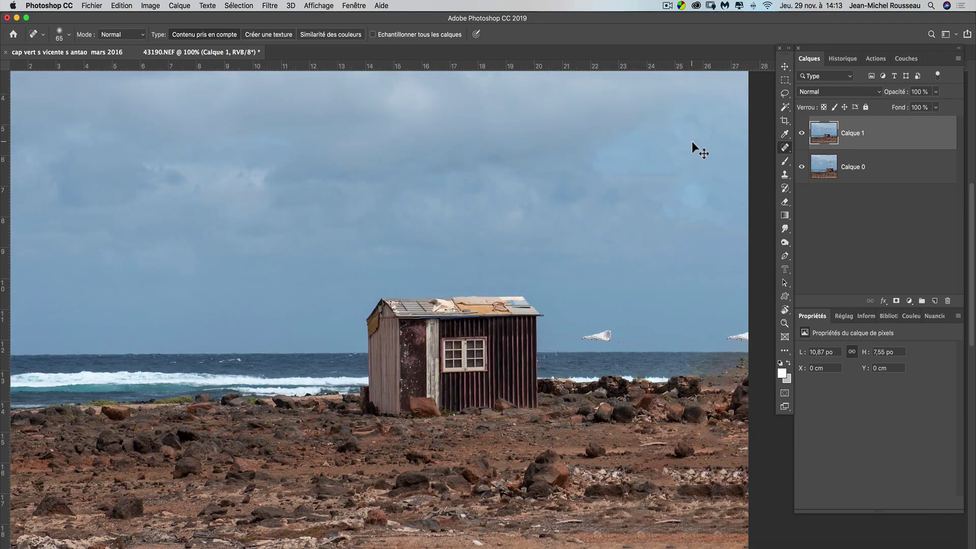
Remove the hanging cloth and its clothesline beside the hut with the Patch tool, replacing them with clear sky just above, and deselect
key("super+plus")
key("super+plus")
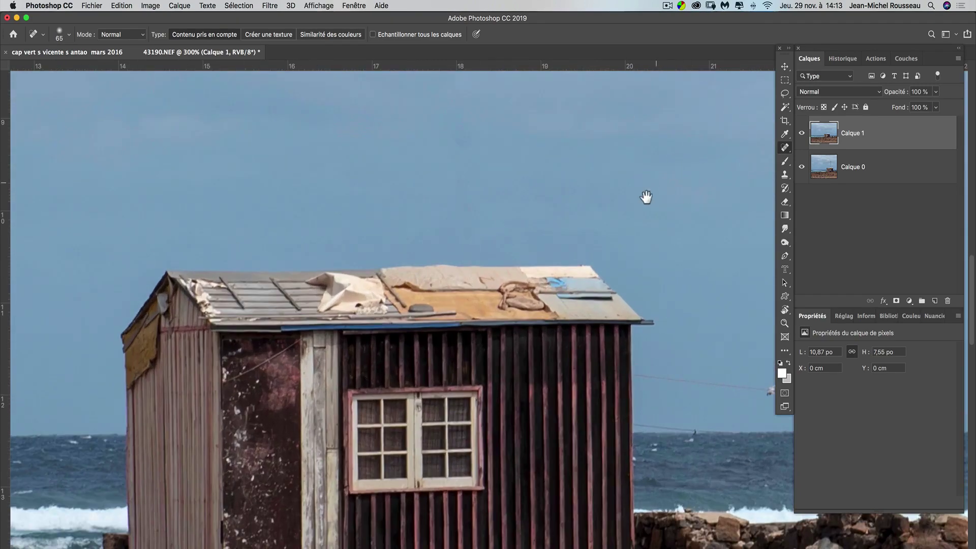
left_click_drag(595, 198, 475, 170)
left_click_drag(523, 242, 449, 146)
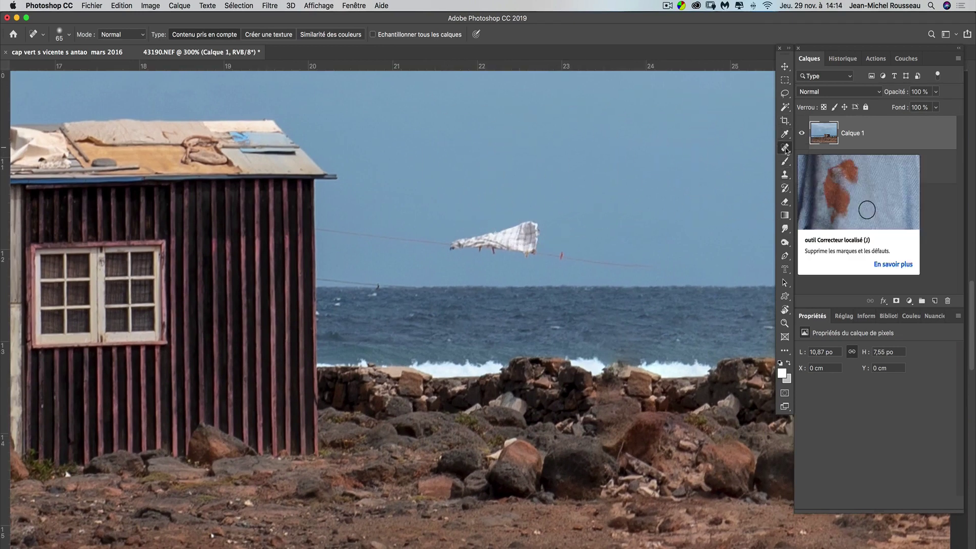
key("shift+j")
key("shift+j")
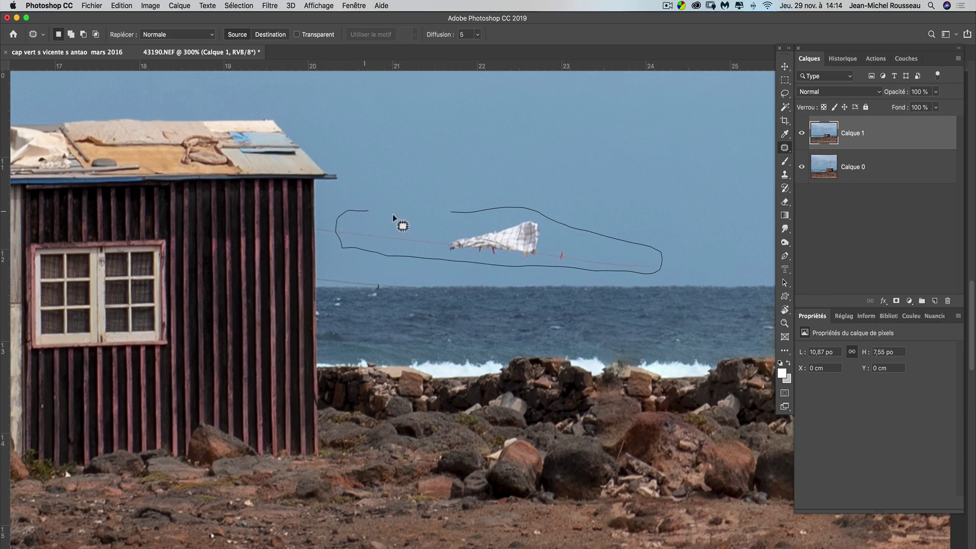
mouse_move(447, 212)
left_mouse_down()
mouse_move(459, 207)
mouse_move(475, 113)
left_mouse_up()
key("super+d")
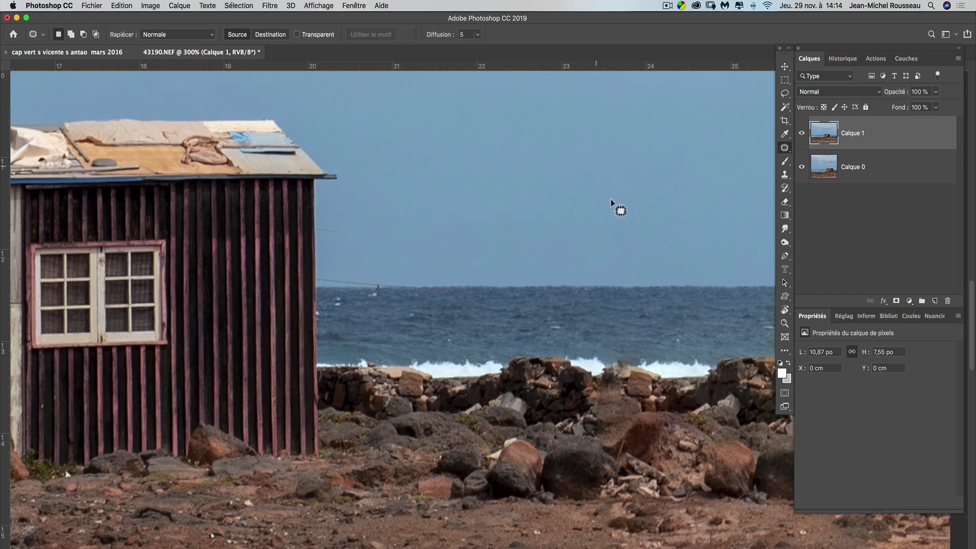
Patch the second hanging cloth at the photo's right edge with clear sky to its upper left, and deselect
left_click_drag(452, 271, 312, 266)
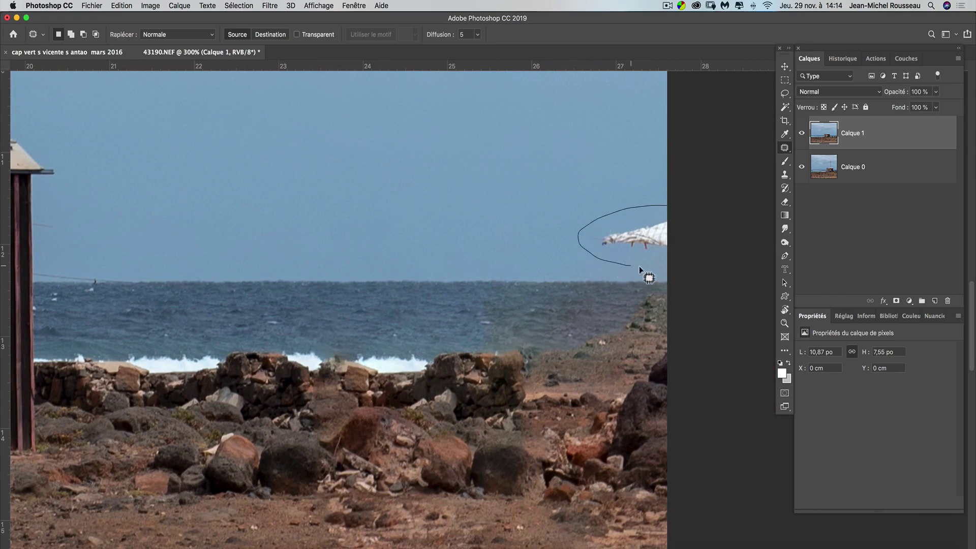
left_click_drag(686, 264, 666, 257)
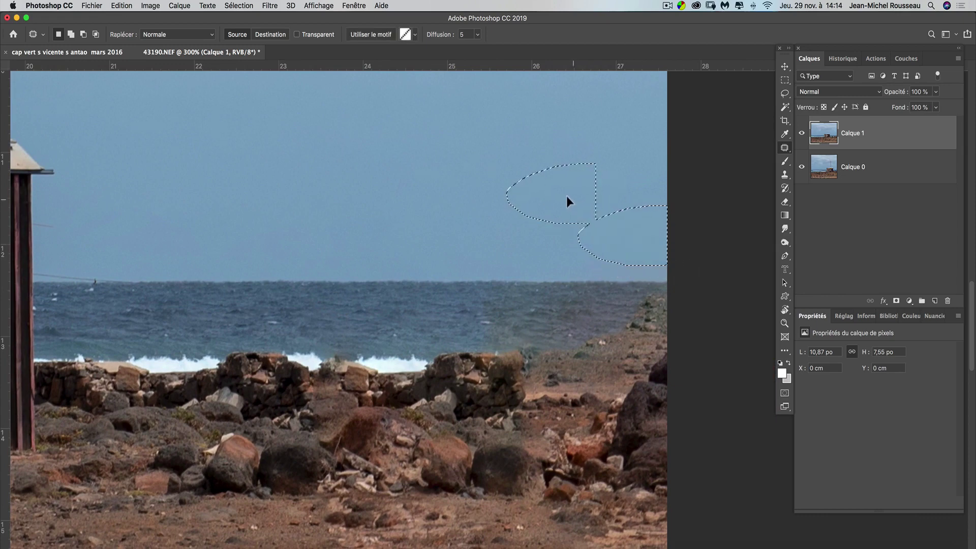
left_click_drag(567, 196, 571, 168)
key("super+d")
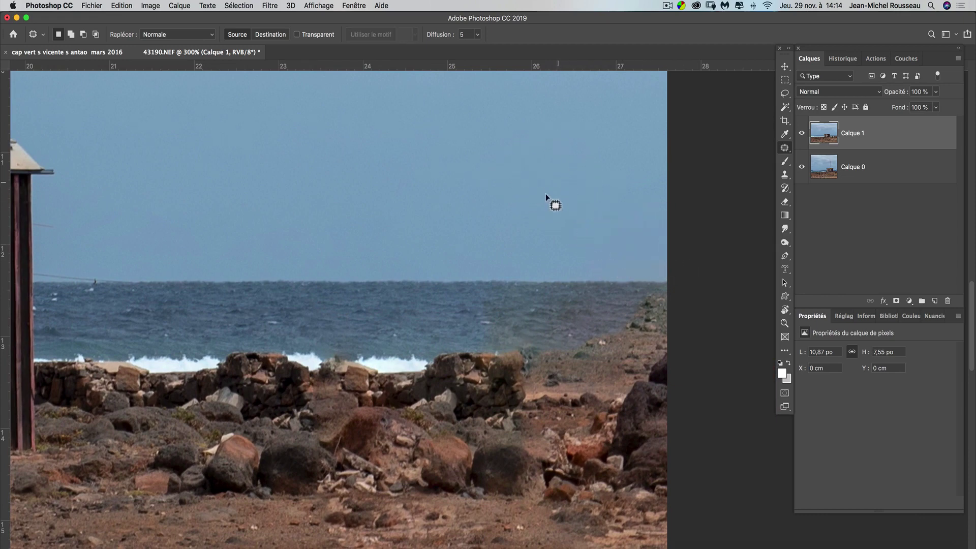
Patch the short clothesline remnant beside the hut's right wall with neighbouring sky, and deselect
left_click_drag(405, 240, 573, 252)
left_click_drag(322, 188, 466, 211)
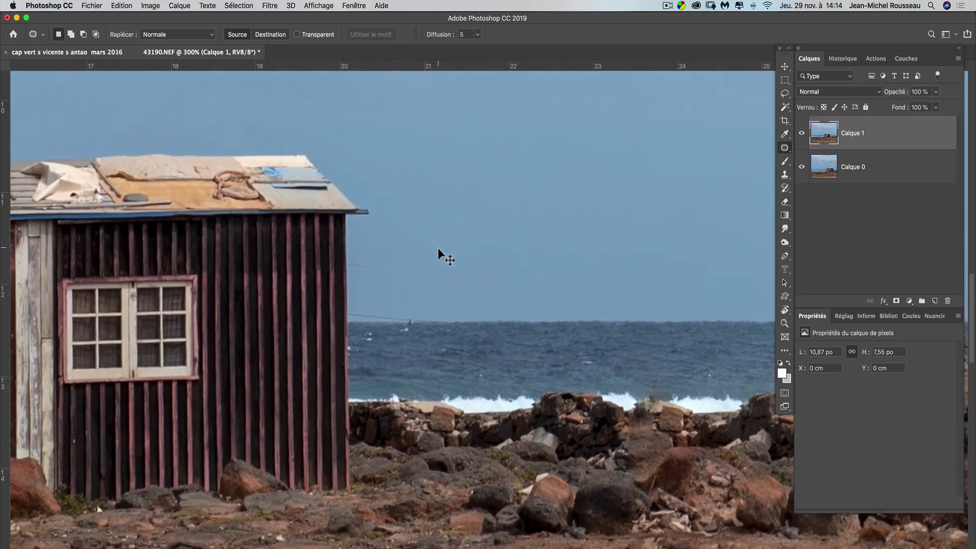
key("super+plus")
key("super+plus")
left_click_drag(408, 294, 549, 294)
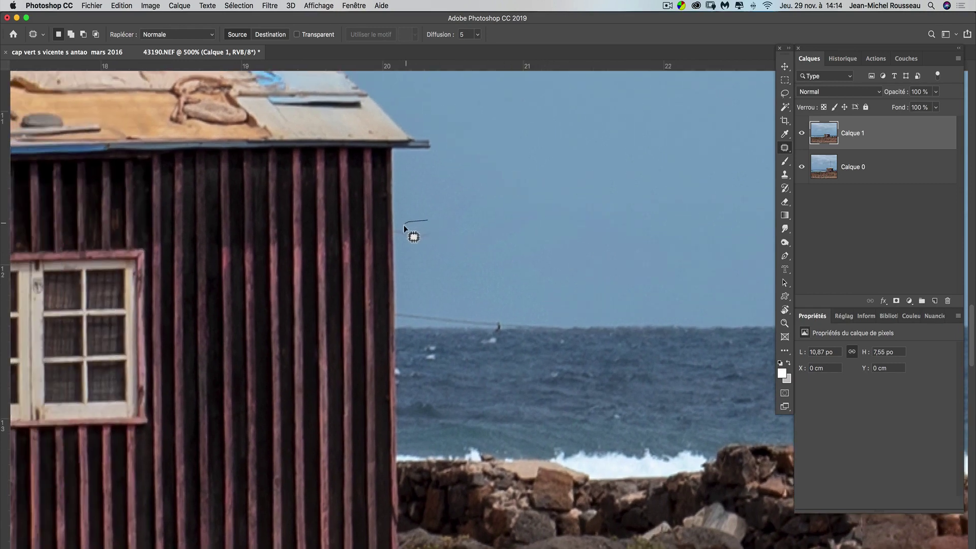
mouse_move(404, 225)
left_mouse_down()
mouse_move(401, 244)
mouse_move(488, 234)
left_mouse_up()
key("super+d")
Try to cover the cable just above the horizon with the Healing Brush at size 27, sampling the open sky, and undo the stroke
left_click(786, 150, "alt")
left_click(786, 150, "alt")
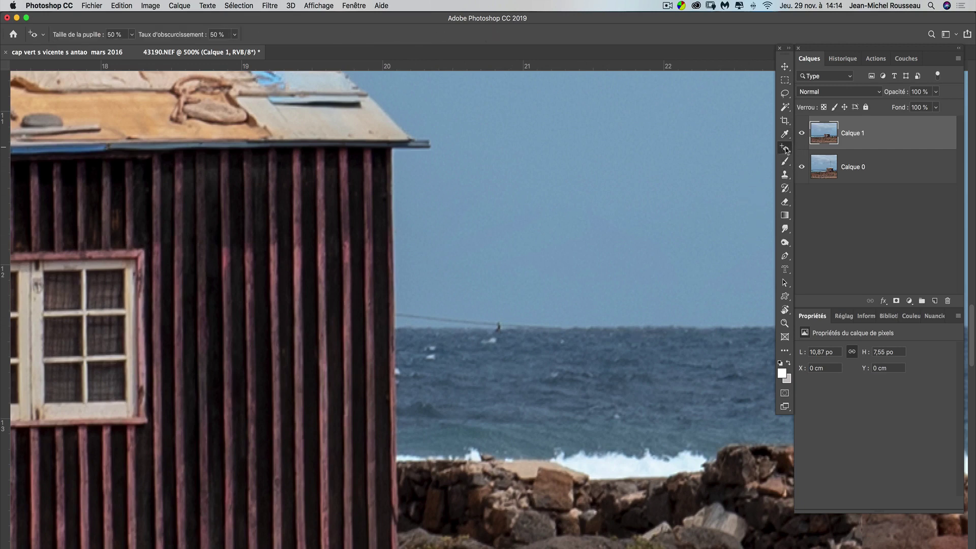
left_click(785, 150, "alt")
left_click(786, 150, "alt")
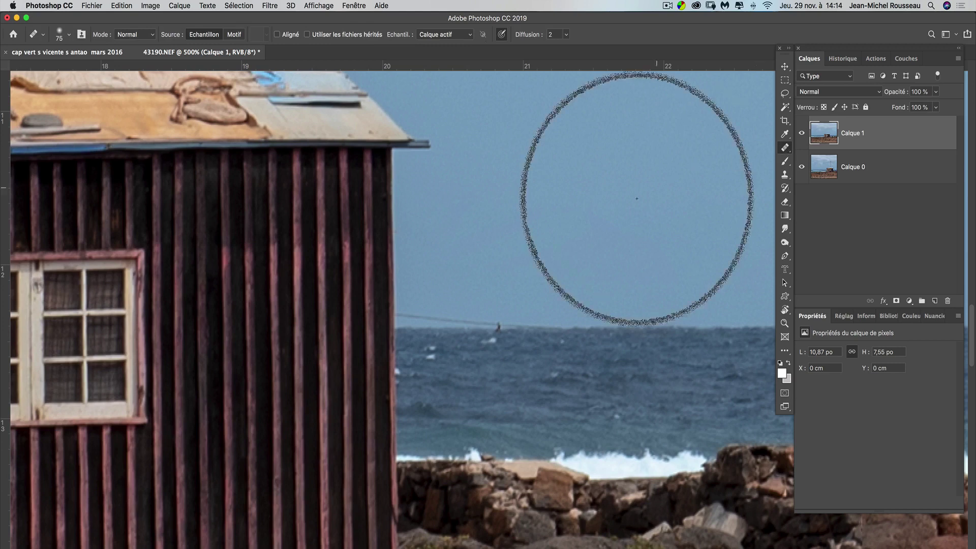
left_click_drag(607, 203, 552, 206)
left_click(547, 213, "alt")
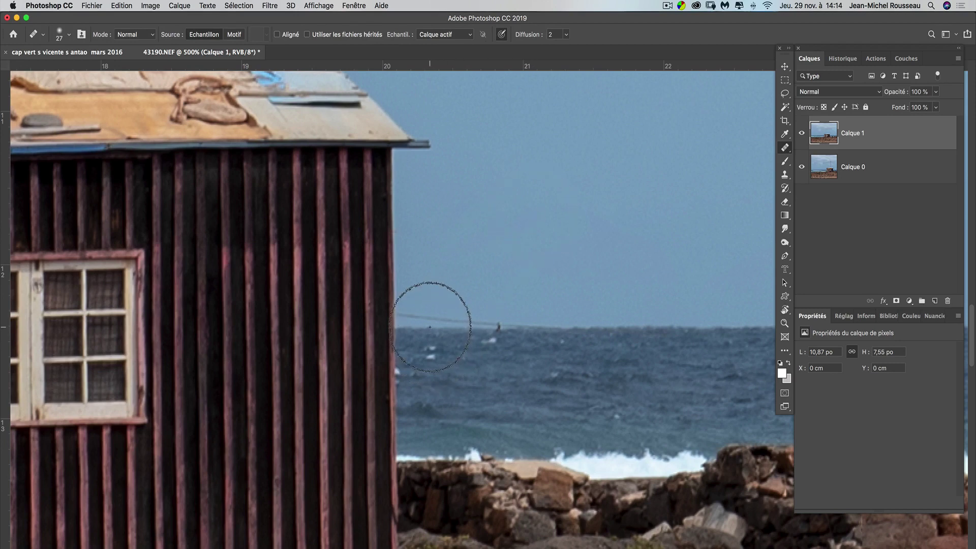
left_click_drag(412, 314, 504, 320)
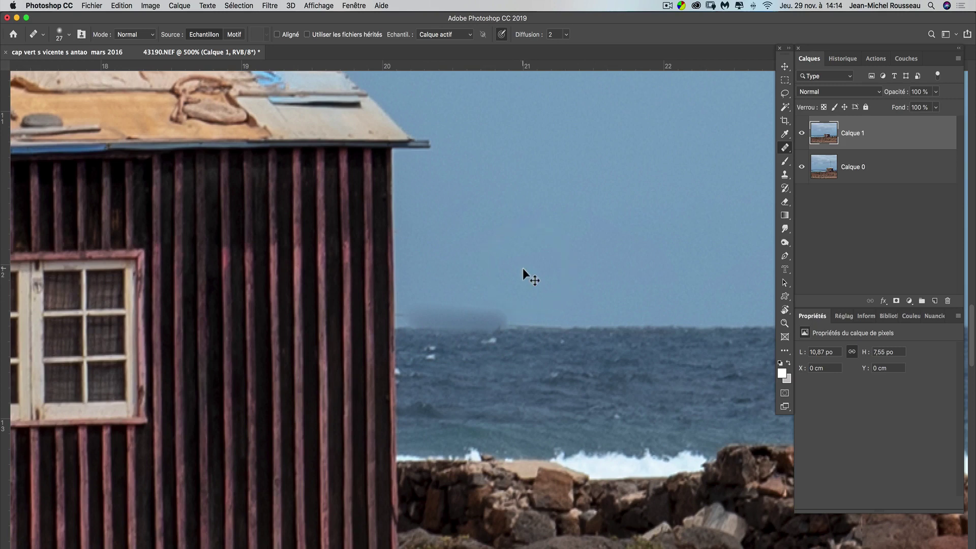
key("super+z")
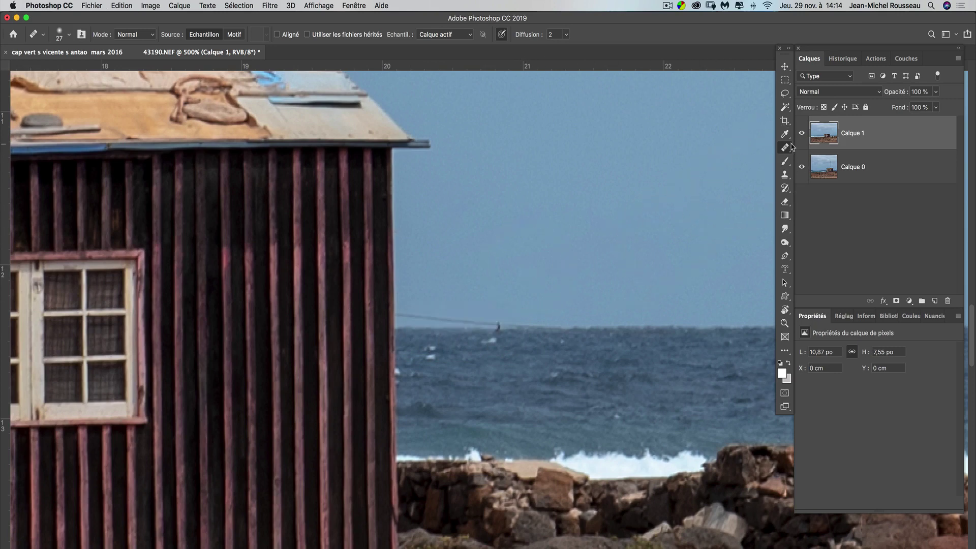
Heal away the cable just above the horizon beside the hut with the Spot Healing Brush, using sizes 29 and 23
key("shift+j")
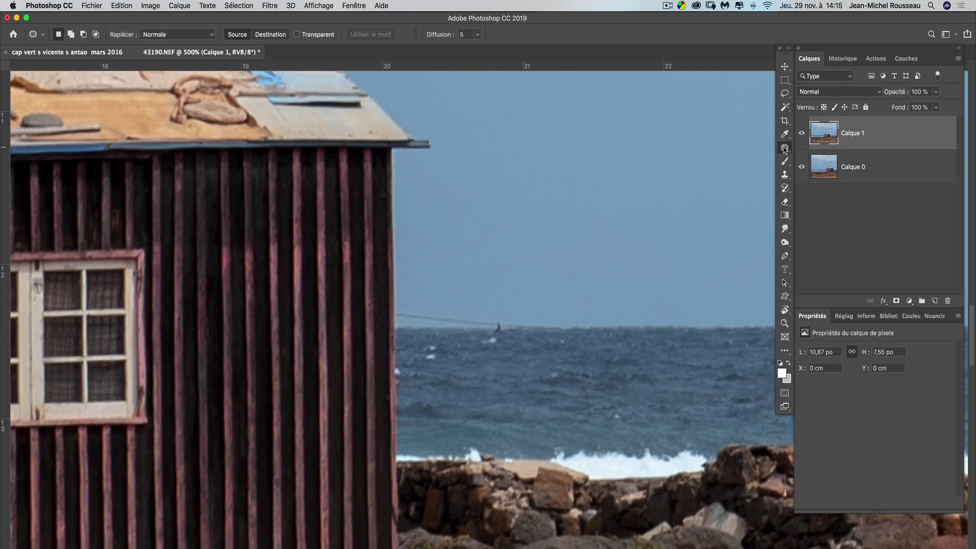
key("shift+j")
key("shift+j")
key("shift+j")
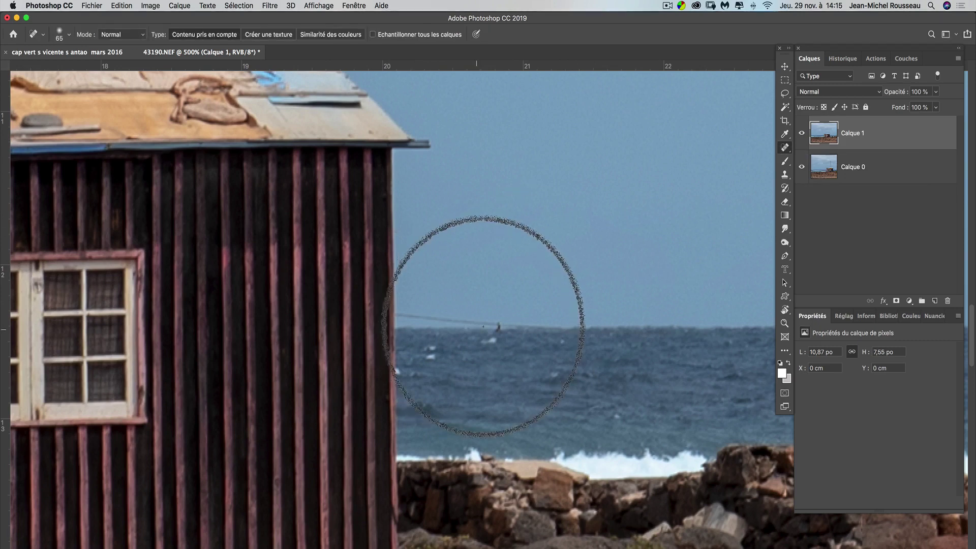
left_click_drag(517, 309, 476, 311)
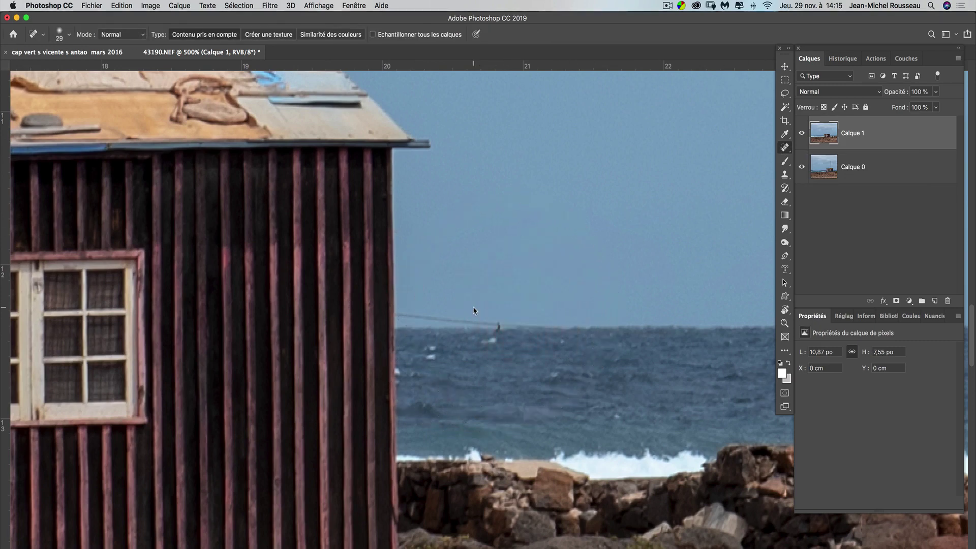
left_click_drag(415, 315, 569, 324)
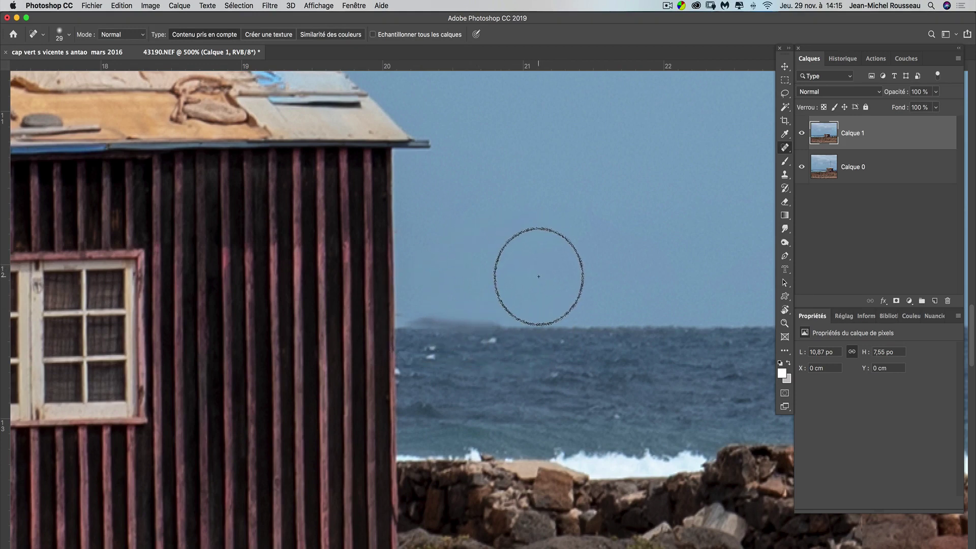
left_click_drag(426, 322, 504, 322)
mouse_move(413, 320)
left_mouse_down()
mouse_move(414, 302)
mouse_move(415, 312)
mouse_move(391, 314)
left_mouse_up()
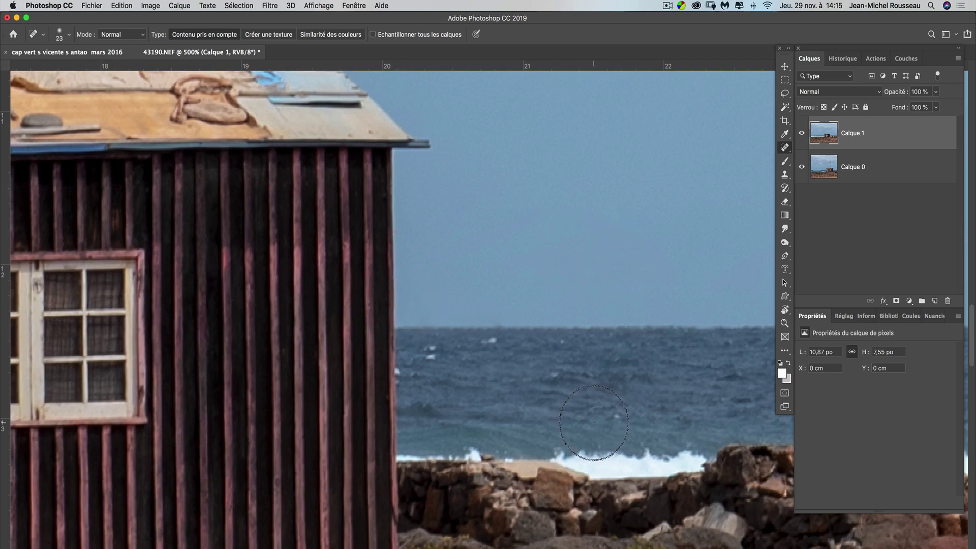
Examine the extended right side of the photo, from the horizon to the foreground, for repeated rocks and other cloning traces
mouse_move(581, 423)
left_mouse_down()
mouse_move(328, 395)
mouse_move(372, 392)
mouse_move(257, 373)
mouse_move(298, 379)
left_mouse_up()
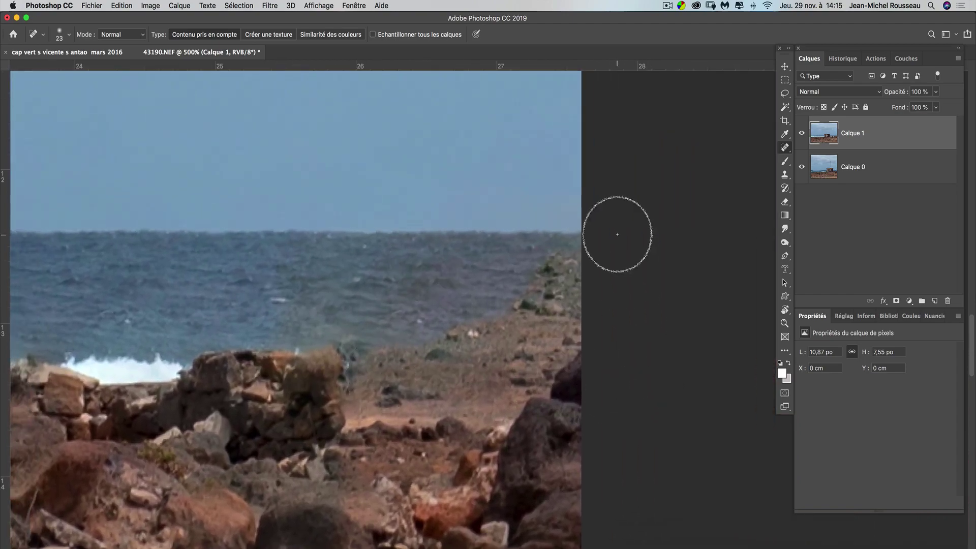
left_click_drag(374, 399, 540, 392)
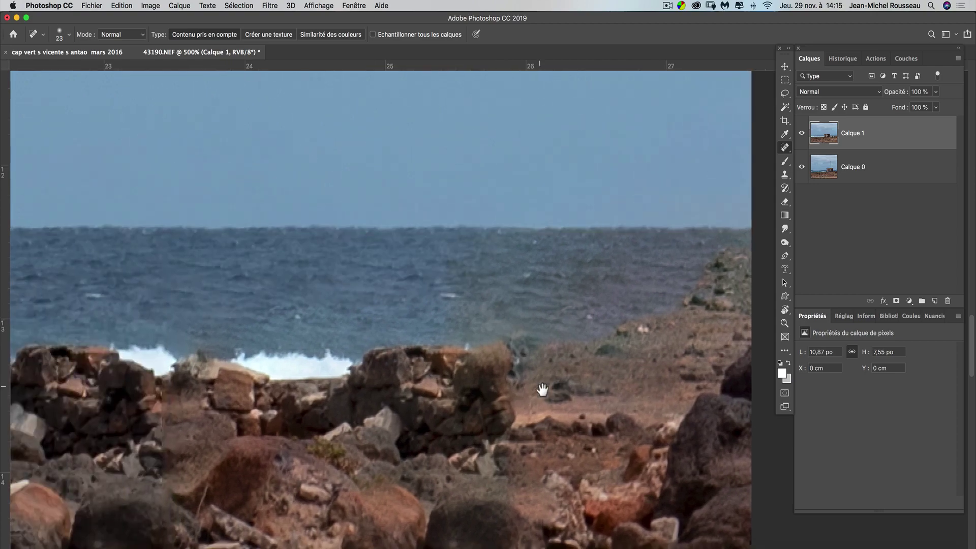
mouse_move(545, 390)
left_mouse_down()
mouse_move(534, 348)
mouse_move(550, 300)
left_mouse_up()
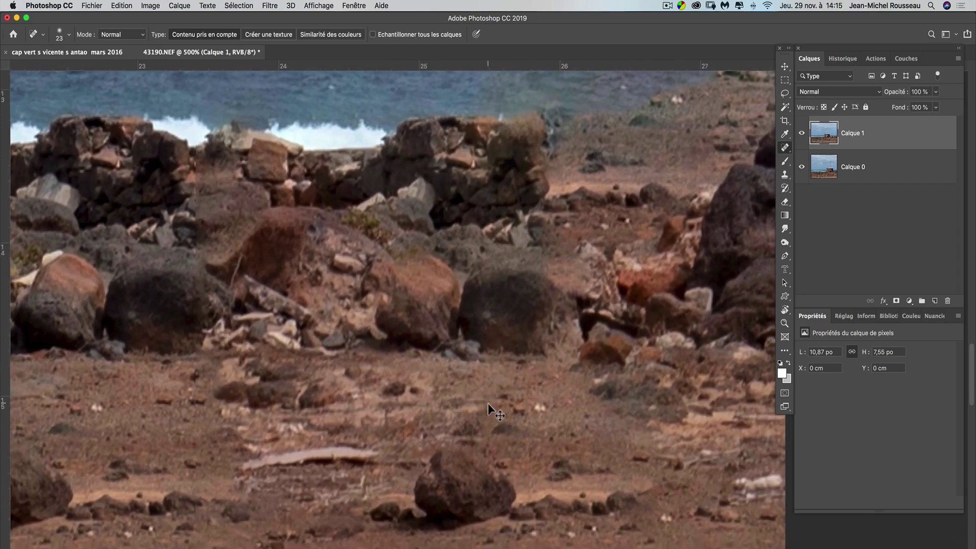
key("super+minus")
key("super+minus")
key("super+minus")
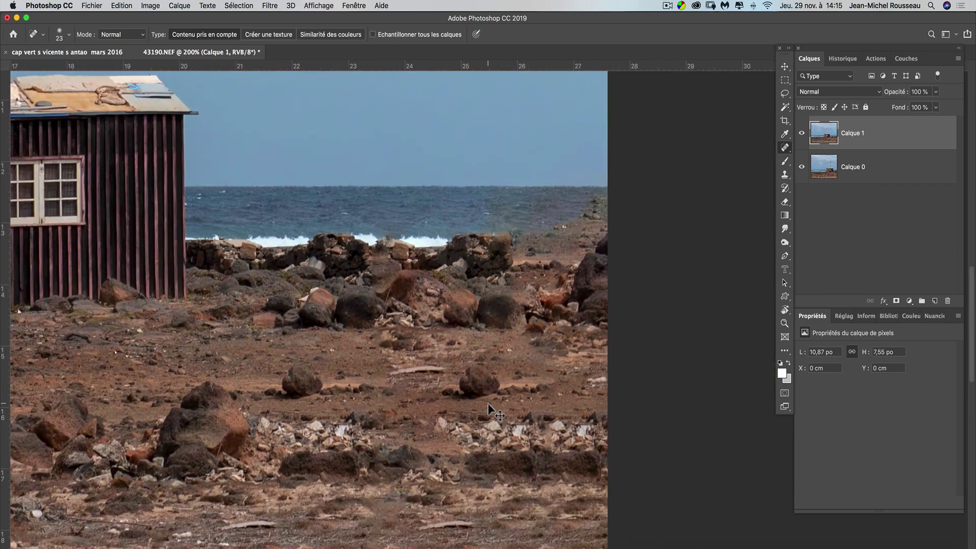
key("super+minus")
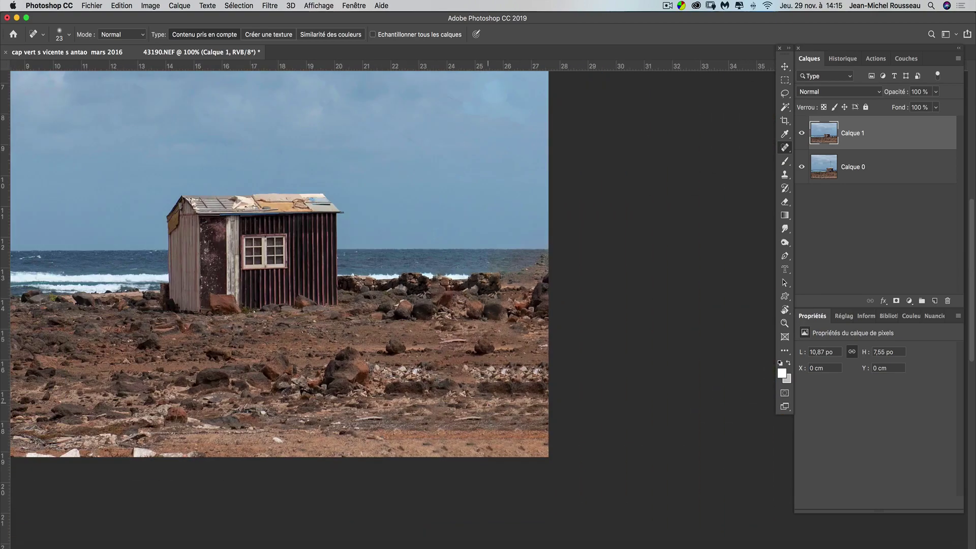
left_click_drag(471, 406, 469, 433)
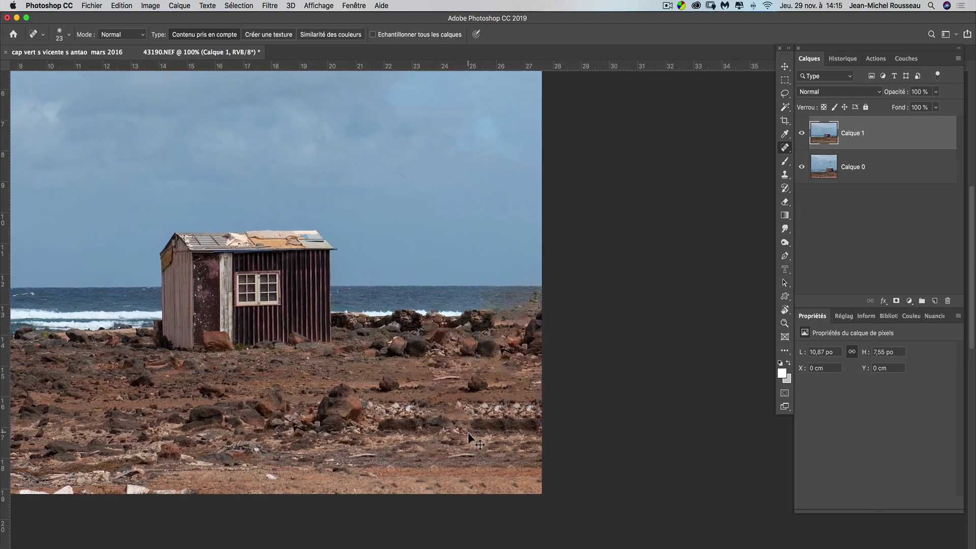
Patch the duplicated round rock in the right part of the ground with bare soil from near the hut, and deselect
key("super+plus")
key("super+plus")
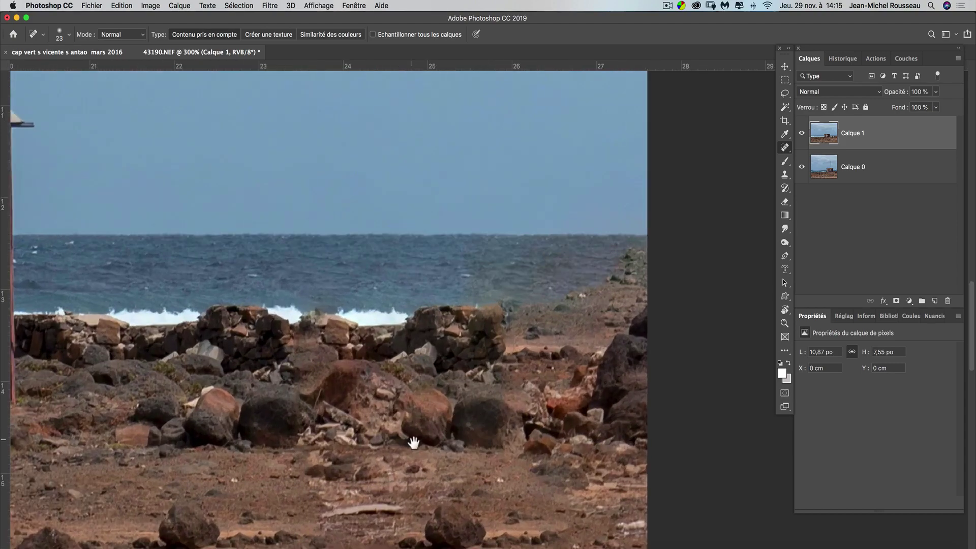
left_click_drag(413, 443, 443, 302)
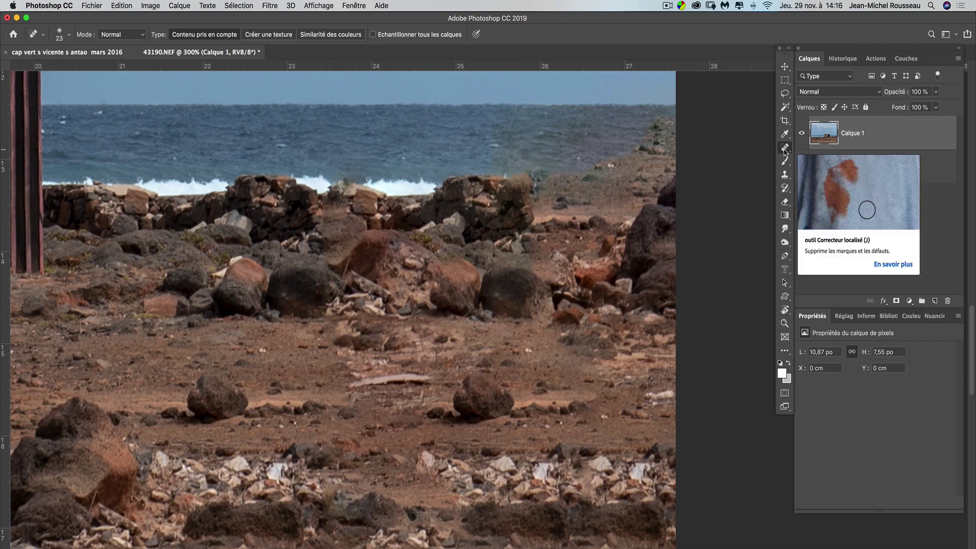
key("shift+j")
key("shift+j")
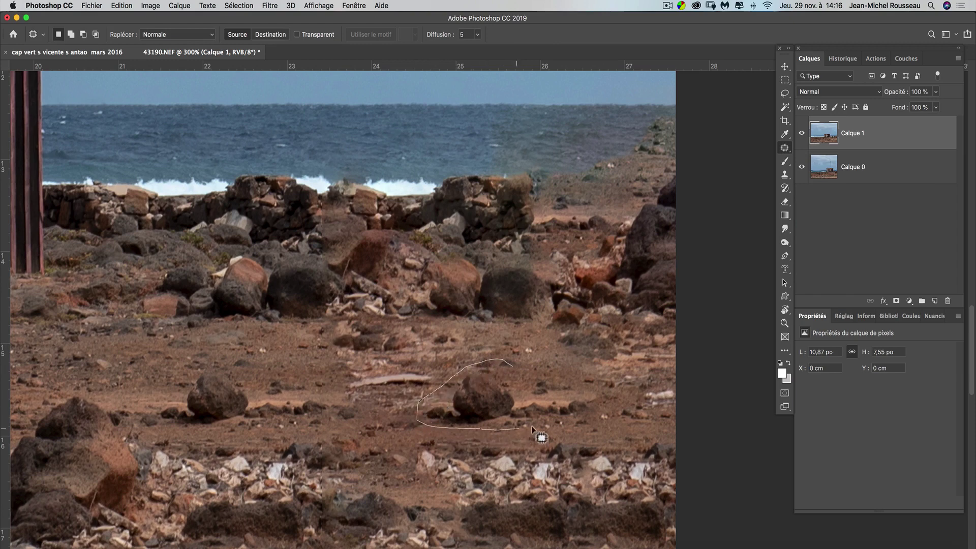
left_click_drag(512, 360, 513, 362)
mouse_move(487, 396)
left_mouse_down()
mouse_move(460, 380)
mouse_move(247, 341)
mouse_move(102, 349)
left_mouse_up()
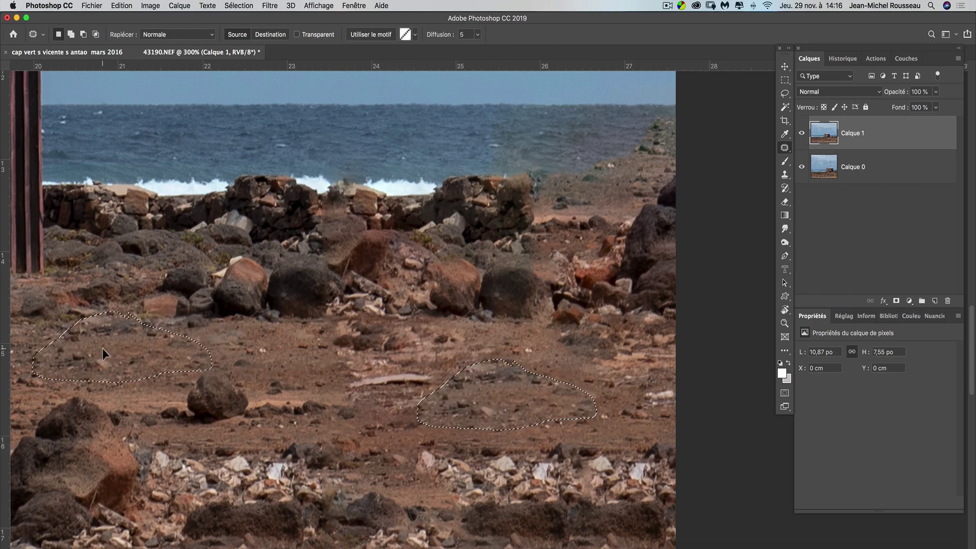
key("super+d")
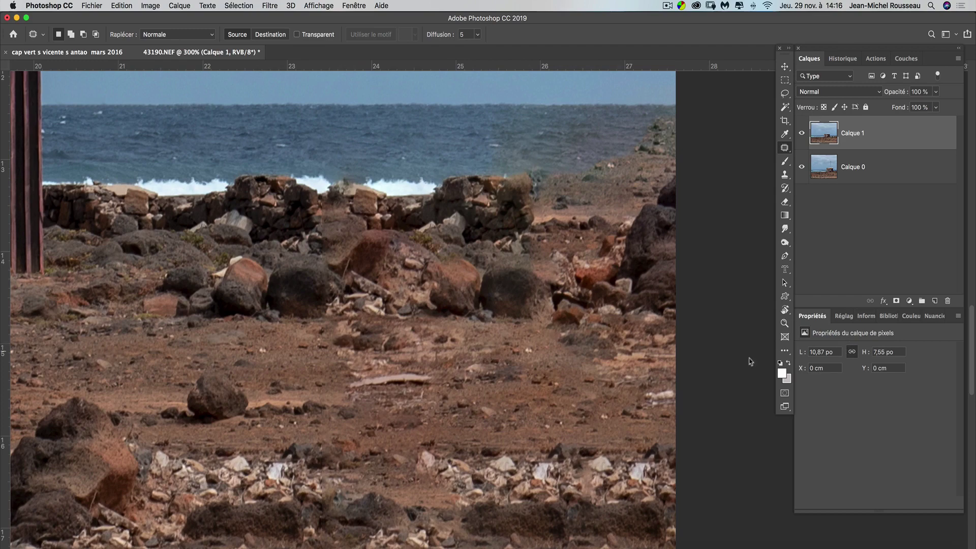
Patch the repeated white stones and dark rocks at the photo's right edge with the plain ground below them, and deselect
left_click_drag(607, 396, 606, 270)
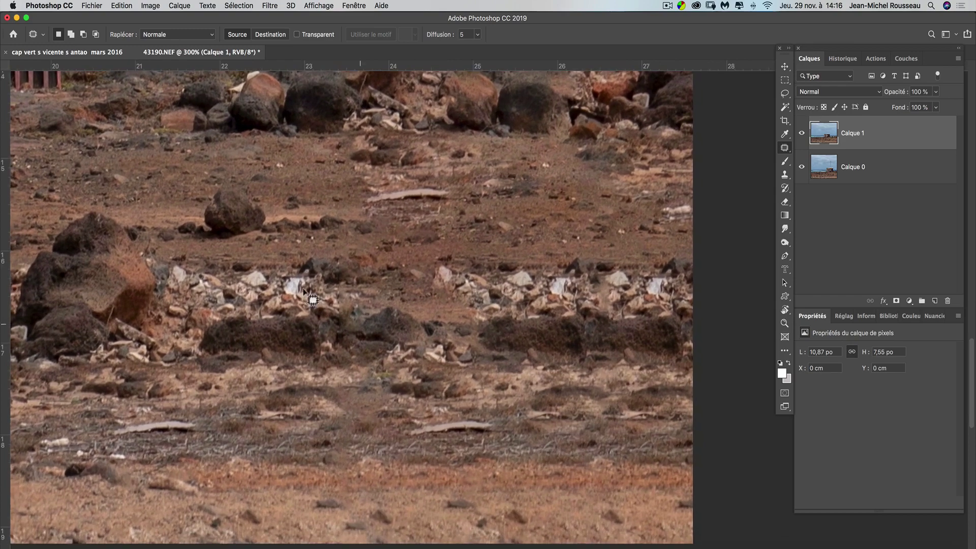
left_click_drag(431, 245, 417, 278)
left_click_drag(483, 236, 432, 240)
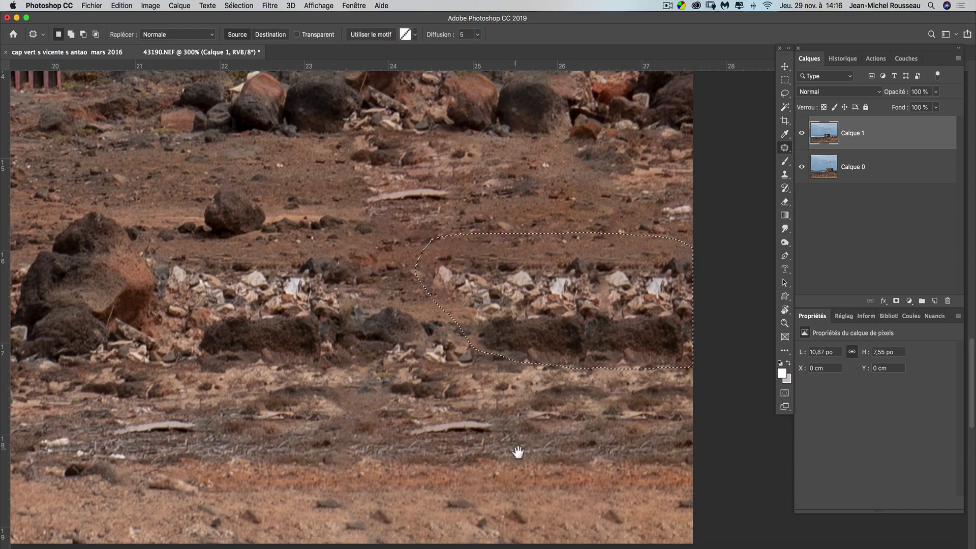
scroll(517, 451, "down", 4)
left_click_drag(513, 255, 511, 431)
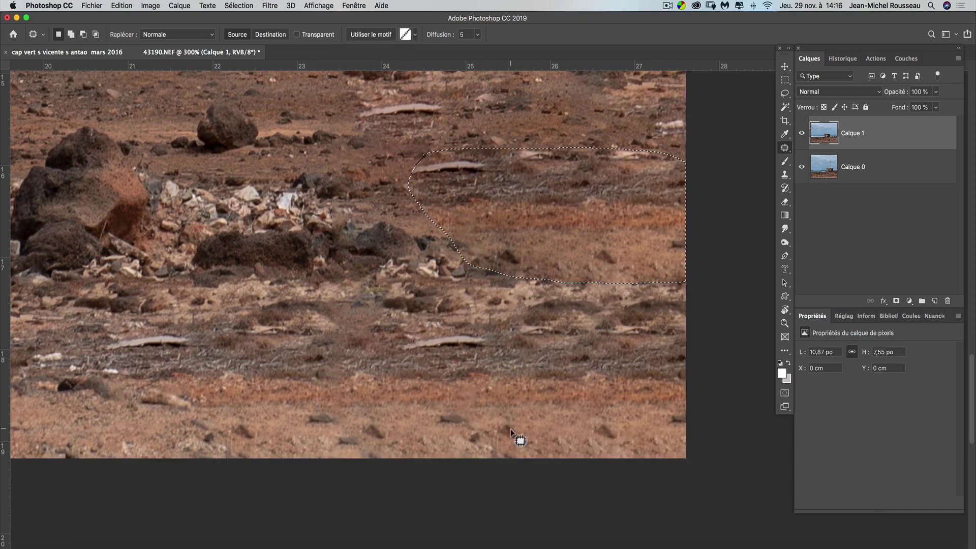
key("super+d")
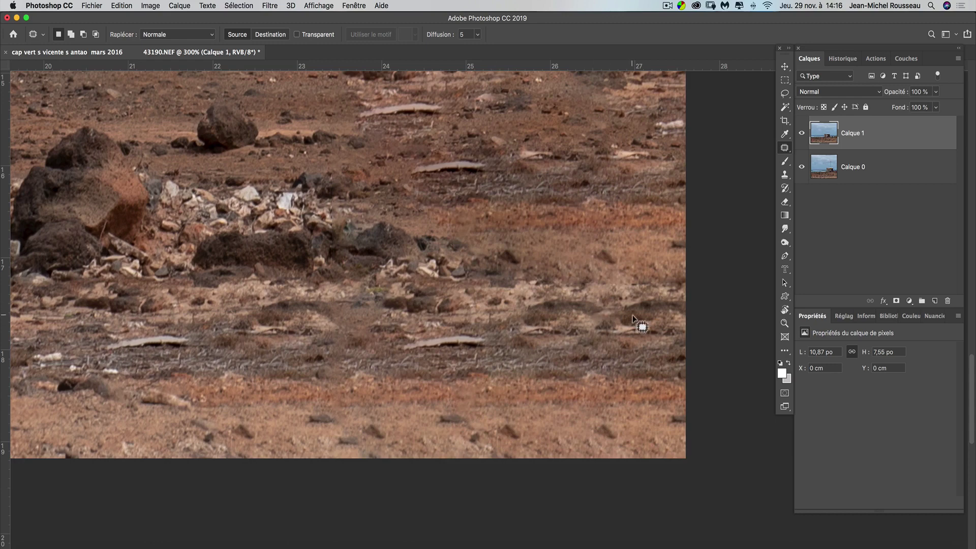
Patch out the three pale flat slabs repeated in the extended right part of the ground using nearby soil, and deselect
left_click_drag(523, 287, 525, 377)
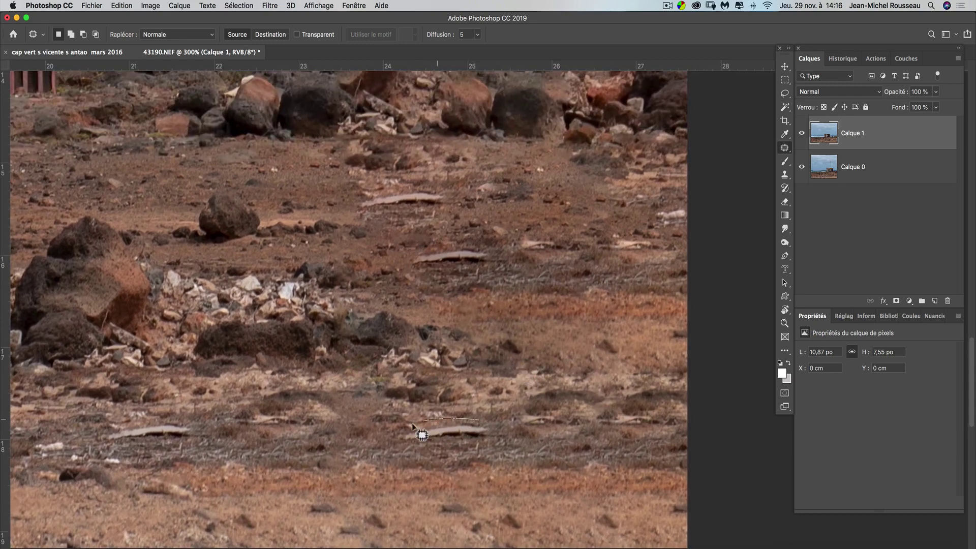
mouse_move(397, 442)
left_mouse_down()
mouse_move(466, 452)
mouse_move(491, 431)
mouse_move(388, 465)
left_mouse_up()
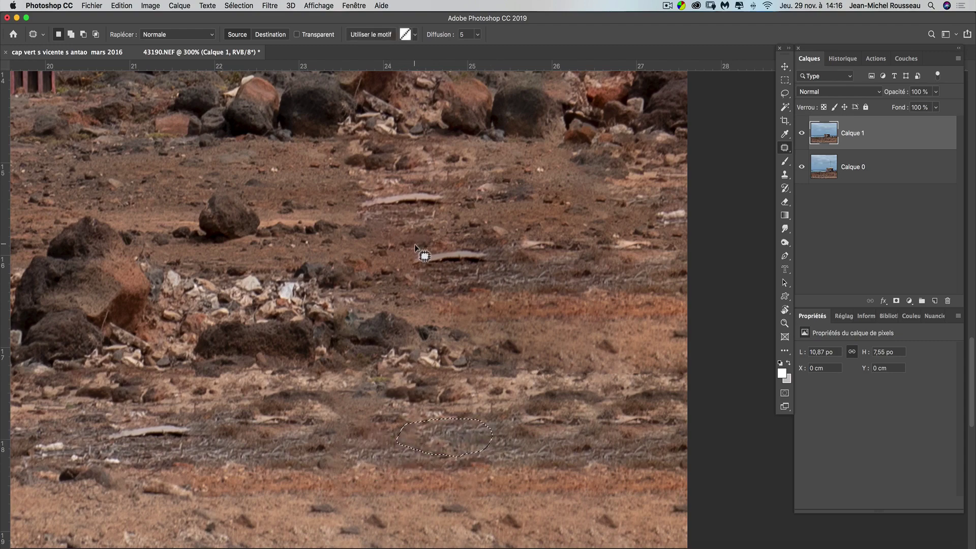
mouse_move(414, 245)
left_mouse_down()
mouse_move(419, 266)
mouse_move(490, 280)
mouse_move(475, 242)
mouse_move(414, 245)
mouse_move(559, 300)
left_mouse_up()
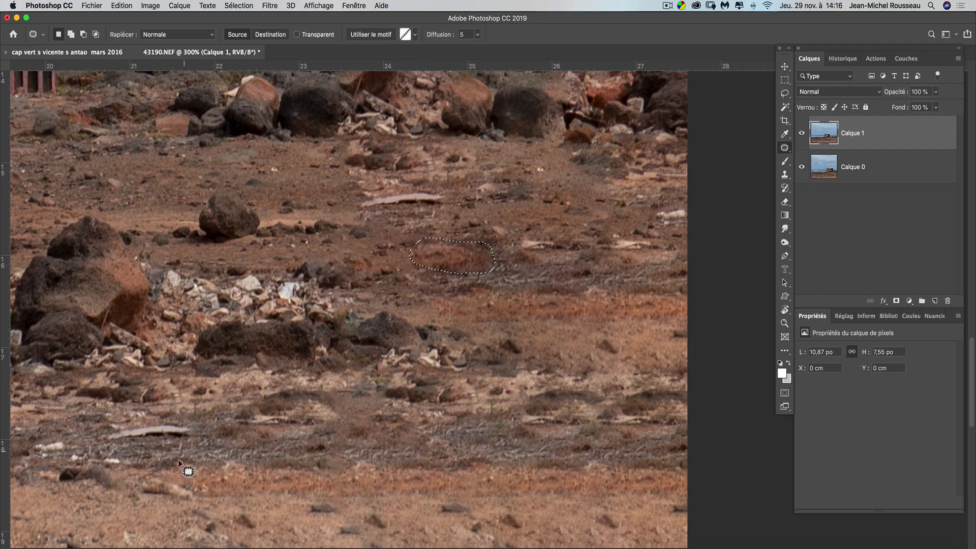
mouse_move(441, 177)
left_mouse_down()
mouse_move(367, 187)
mouse_move(346, 203)
mouse_move(425, 220)
mouse_move(445, 181)
left_mouse_up()
left_click_drag(440, 217, 557, 222)
key("super+d")
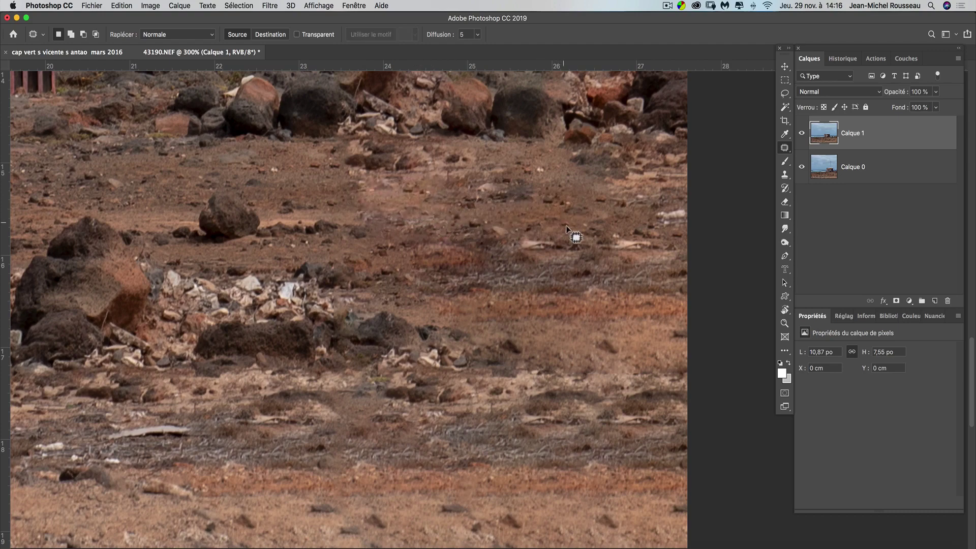
Switch to the Content-Aware Move tool, setting its mode to Déplacer and Structure to 3
key("super+minus")
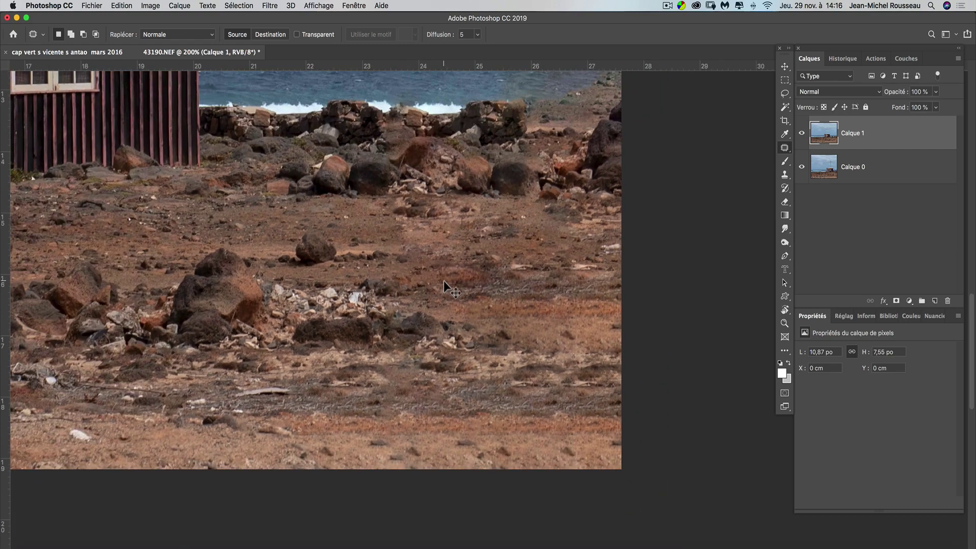
key("super+minus")
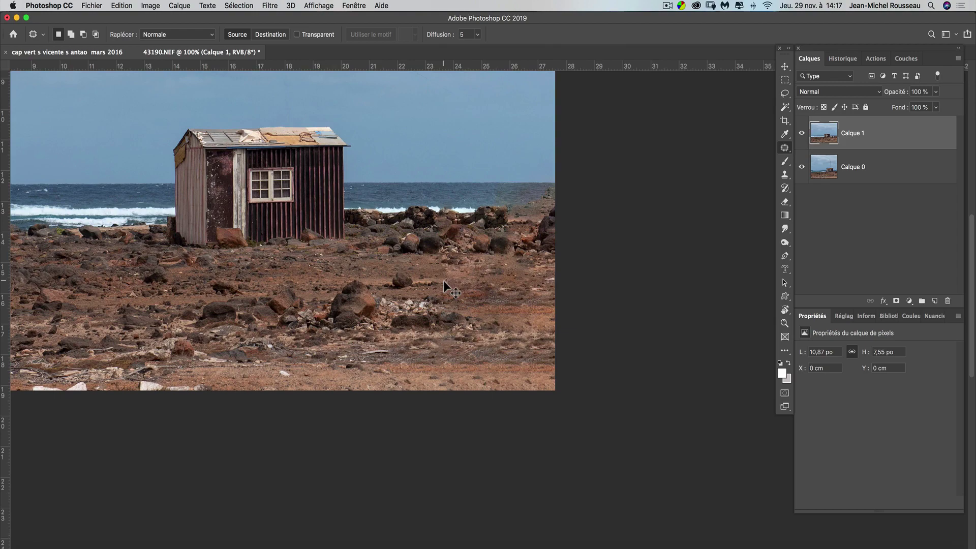
key("super+plus")
key("super+plus")
key("super+plus")
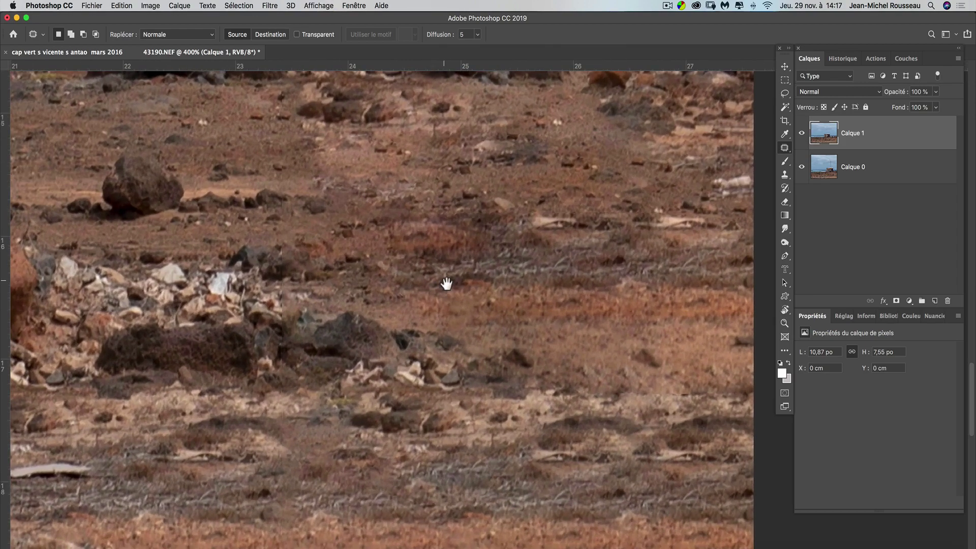
left_click_drag(479, 200, 353, 332)
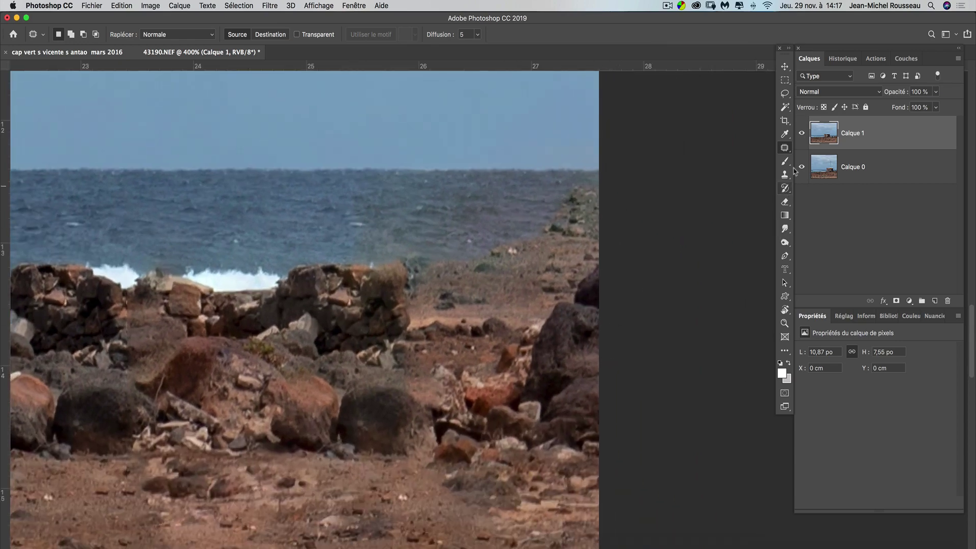
key("shift+j")
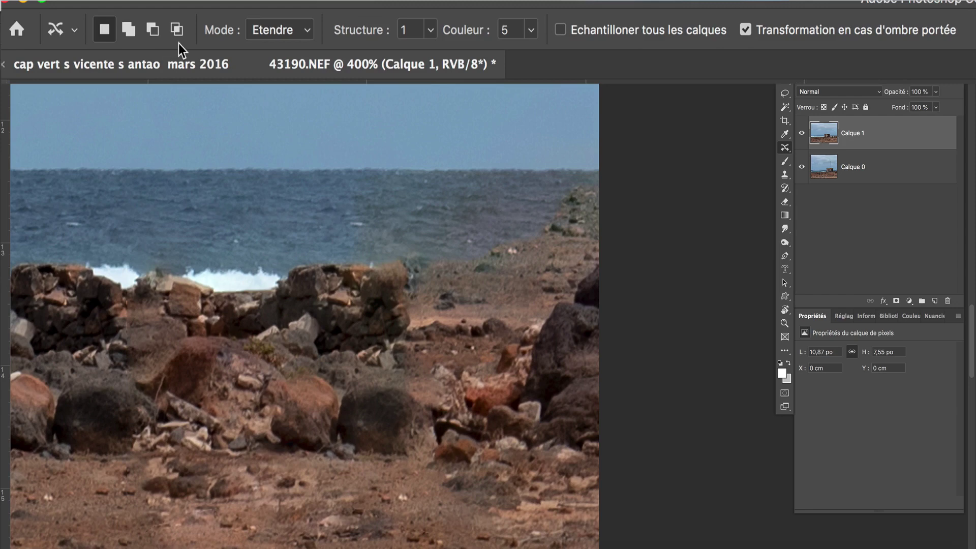
left_click(270, 31)
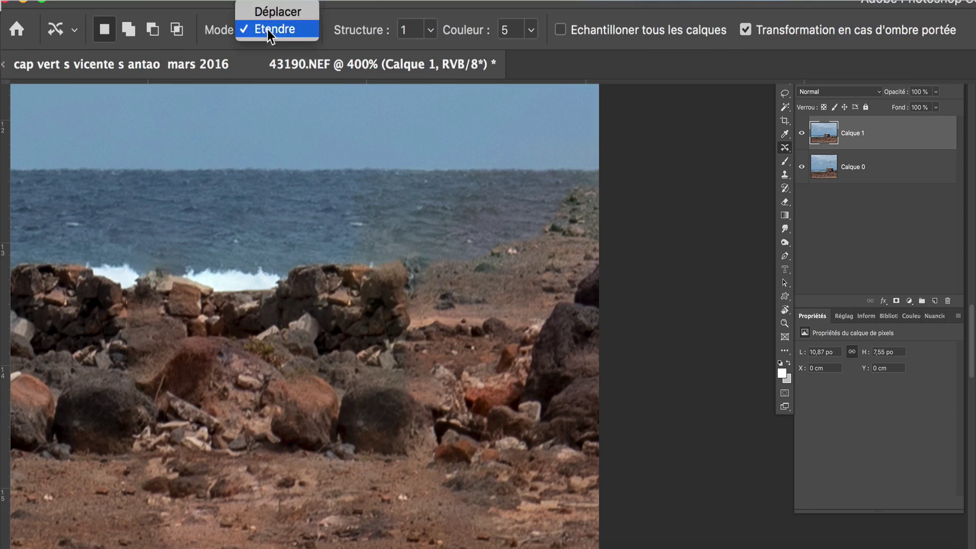
left_click(273, 17)
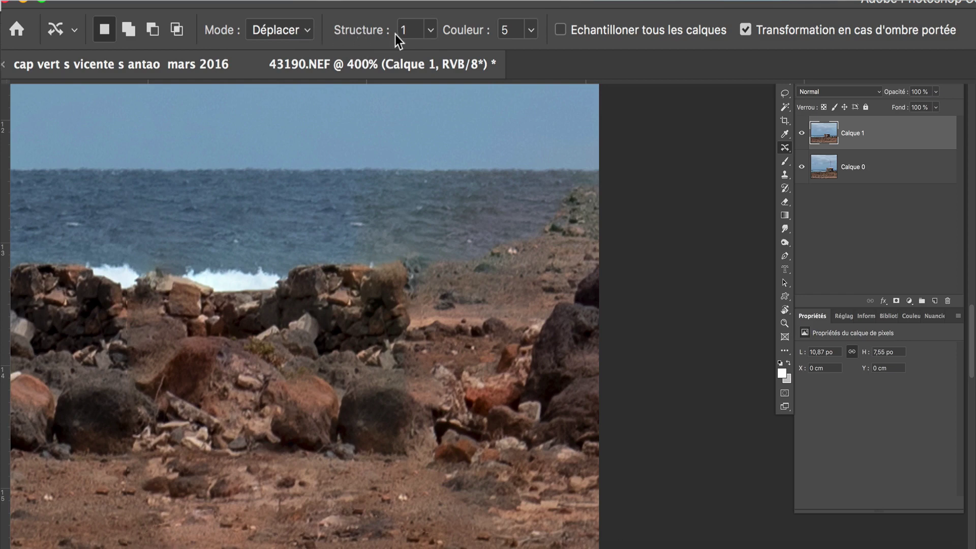
left_click(433, 30)
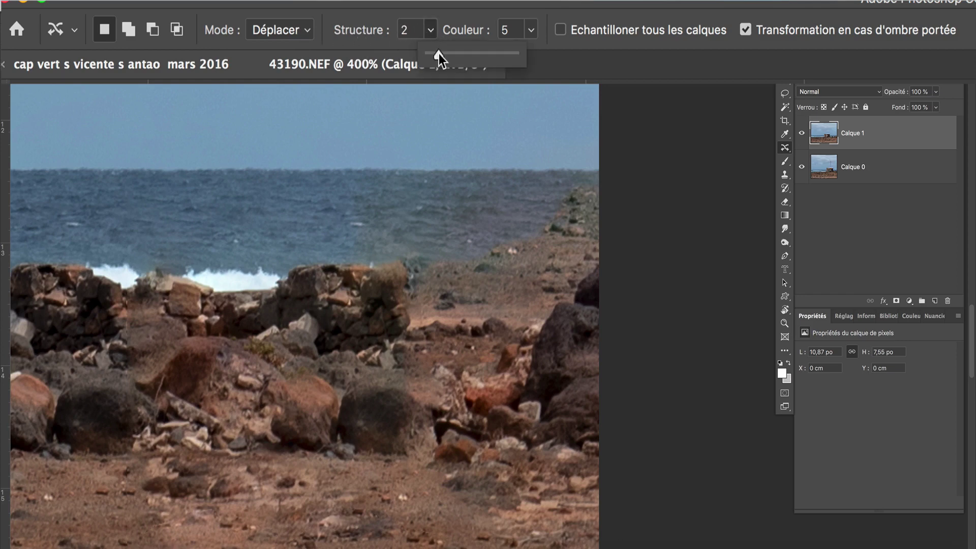
left_click_drag(443, 54, 455, 54)
left_click(530, 28)
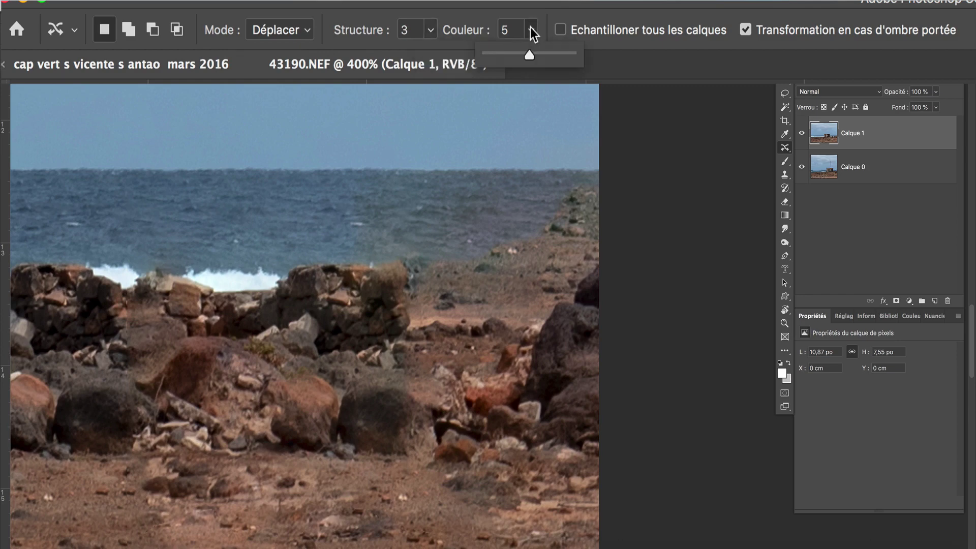
left_click(530, 28)
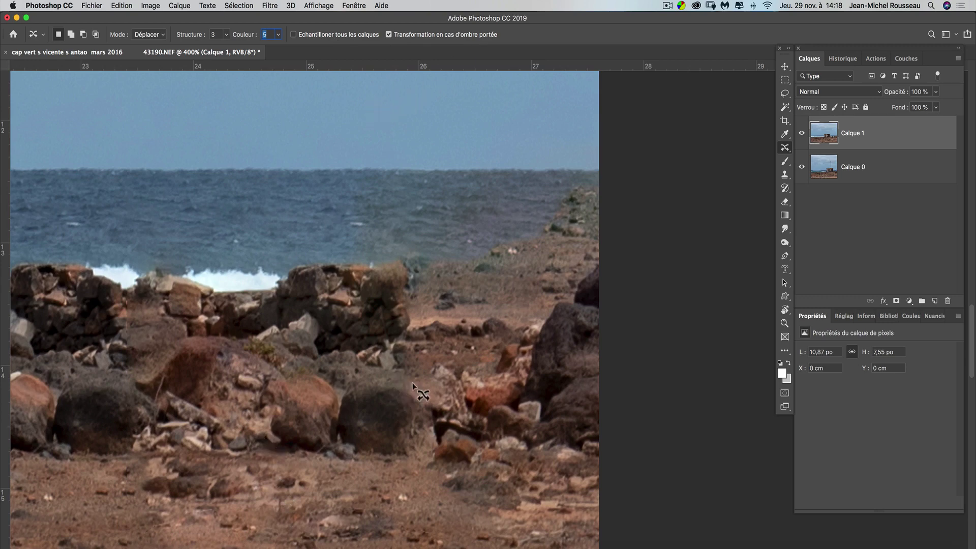
key("space")
left_click_drag(408, 359, 384, 382)
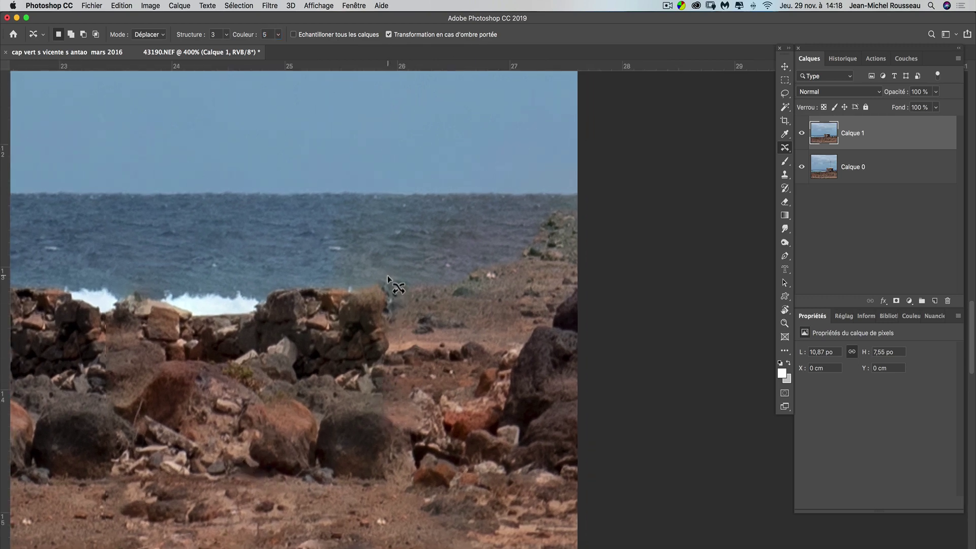
mouse_move(385, 276)
left_mouse_down()
mouse_move(411, 308)
mouse_move(591, 318)
mouse_move(607, 271)
mouse_move(603, 213)
mouse_move(569, 202)
left_mouse_up()
mouse_move(509, 223)
left_mouse_down()
mouse_move(426, 249)
mouse_move(387, 280)
left_mouse_up()
key("super+d")
Using Etendre mode, copy a wide area of sea, horizon and surf over the headland at the photo's right edge, and deselect
left_click_drag(279, 342, 475, 334)
left_click(146, 35)
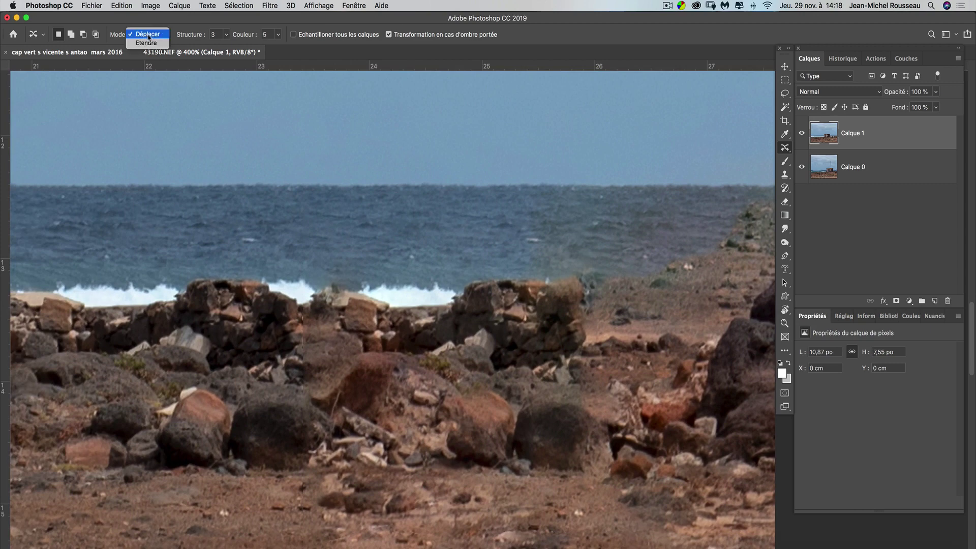
left_click(150, 38)
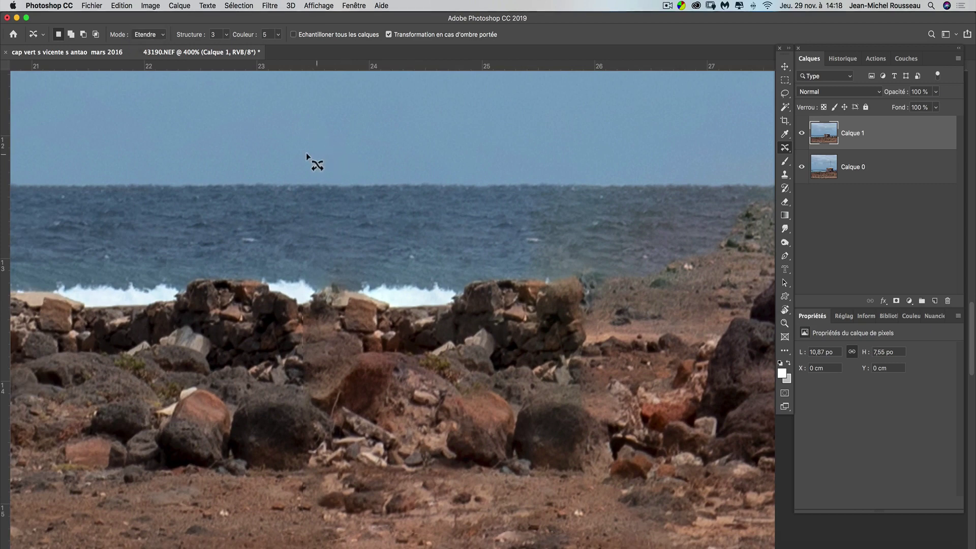
left_click_drag(294, 154, 291, 245)
mouse_move(360, 288)
left_mouse_down()
mouse_move(430, 297)
mouse_move(488, 278)
mouse_move(513, 243)
mouse_move(511, 175)
mouse_move(306, 152)
left_mouse_up()
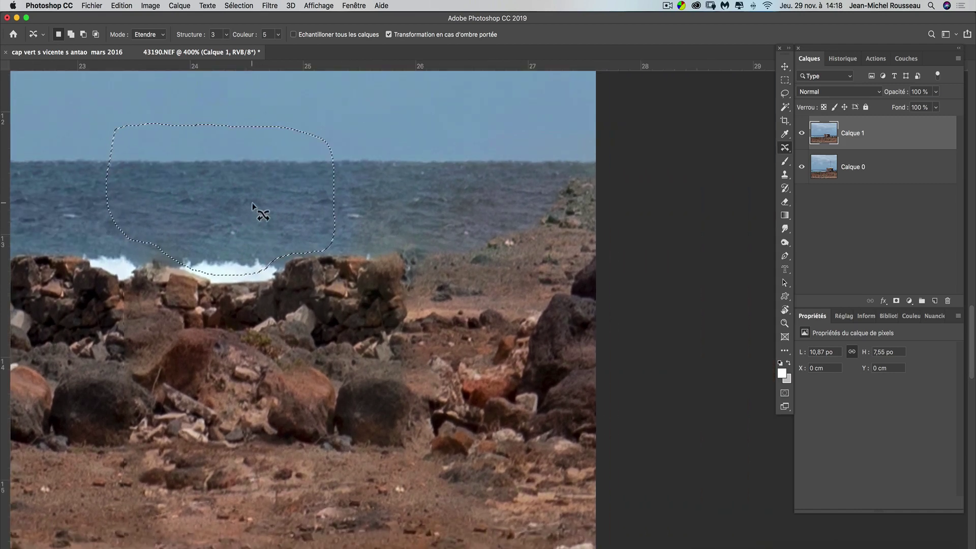
mouse_move(254, 210)
left_mouse_down()
mouse_move(404, 190)
mouse_move(507, 188)
mouse_move(518, 210)
mouse_move(516, 201)
left_mouse_up()
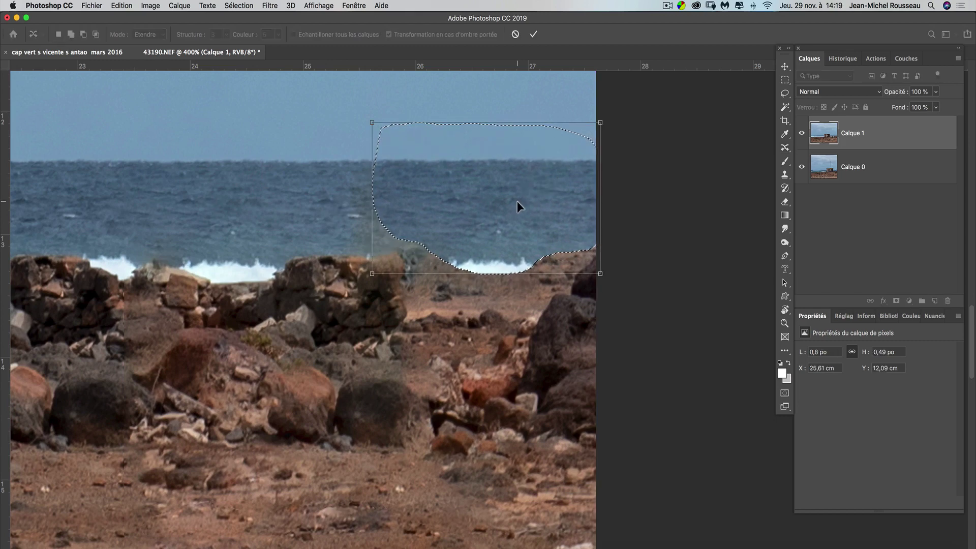
left_click(533, 34)
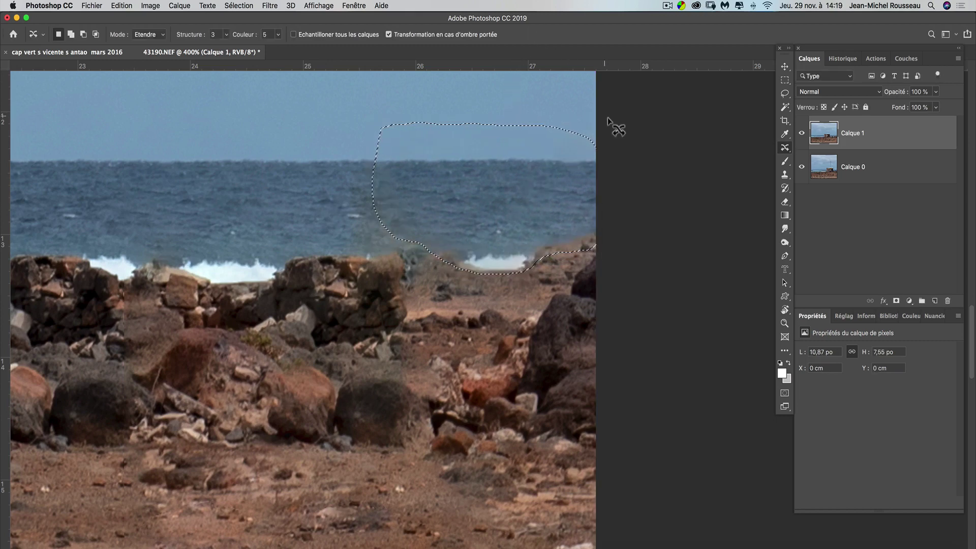
key("super+d")
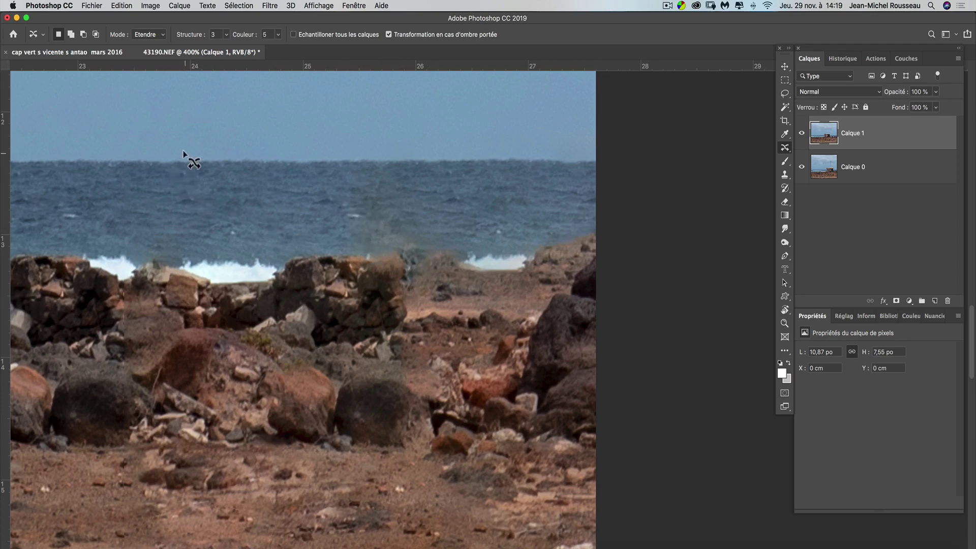
Transfer a strip of sea, horizon and surf over the blurred seam beyond the stone wall's right end, and deselect
left_click_drag(170, 140, 177, 202)
mouse_move(184, 248)
left_mouse_down()
mouse_move(209, 277)
mouse_move(259, 276)
mouse_move(273, 262)
mouse_move(279, 226)
left_mouse_up()
mouse_move(283, 164)
left_mouse_down()
mouse_move(227, 139)
mouse_move(178, 146)
mouse_move(179, 154)
left_mouse_up()
left_click_drag(212, 211, 361, 212)
left_click(533, 34)
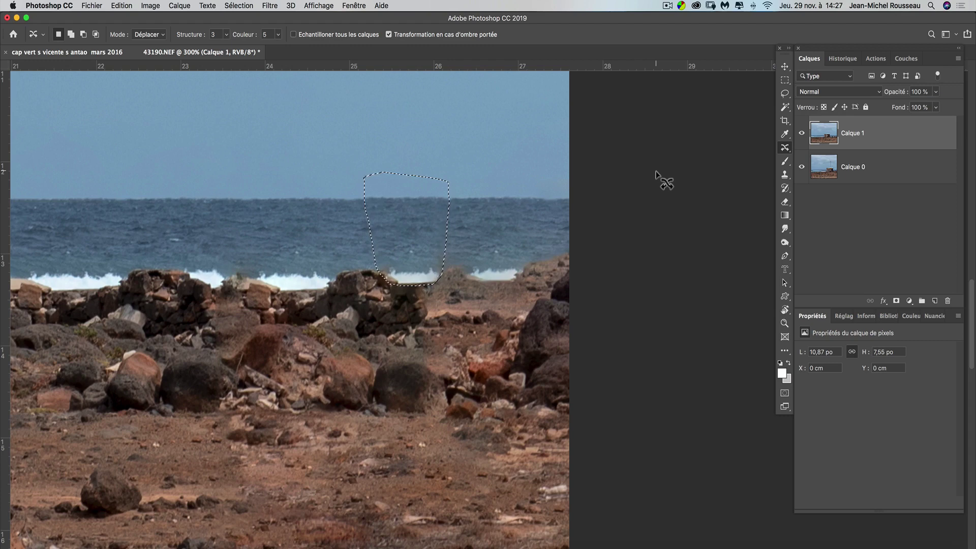
key("super+d")
In Déplacer mode, move a narrow strip of sea and surf over the remaining gap in the right-hand surf line, and deselect
scroll(573, 260, "down", 1)
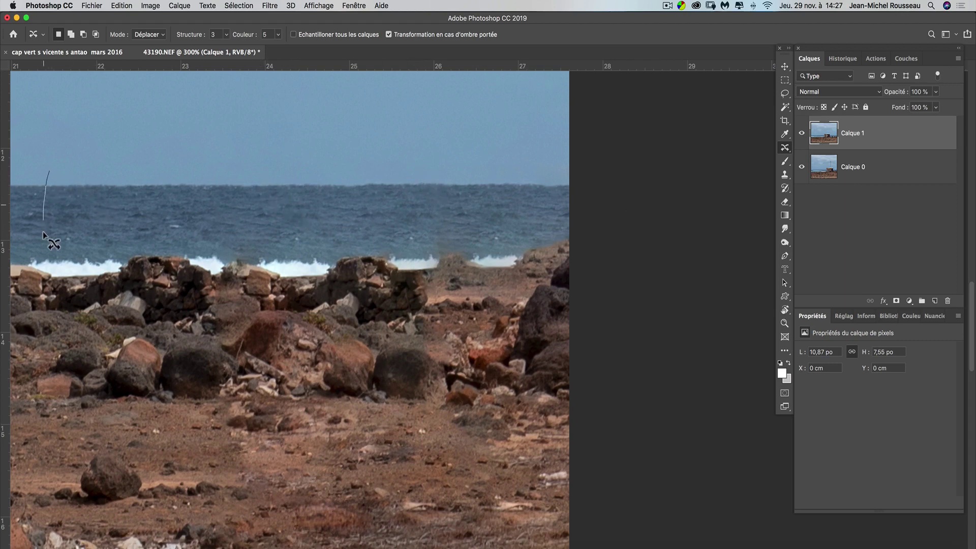
mouse_move(43, 231)
left_mouse_down()
mouse_move(51, 269)
mouse_move(110, 274)
mouse_move(110, 179)
mouse_move(96, 161)
mouse_move(49, 173)
left_mouse_up()
left_click_drag(79, 214, 454, 214)
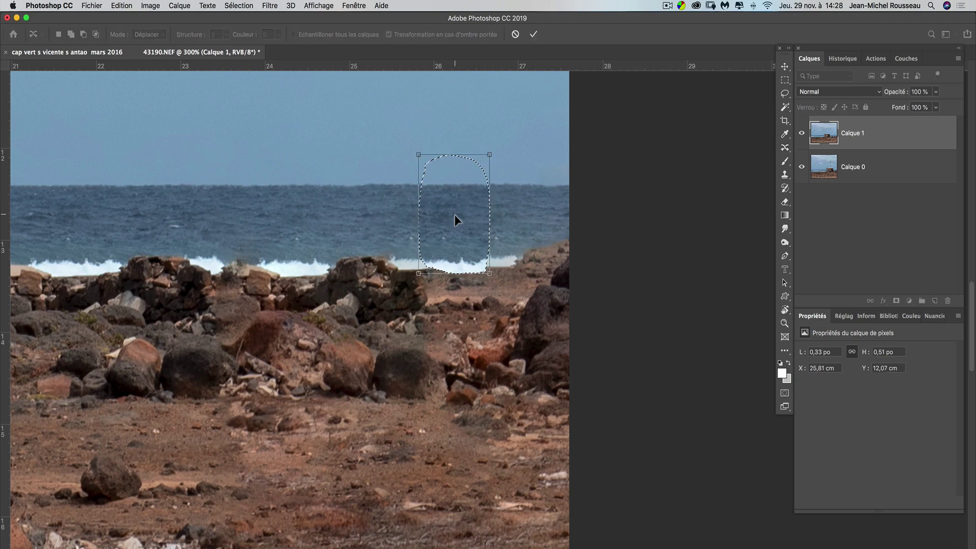
left_click(536, 34)
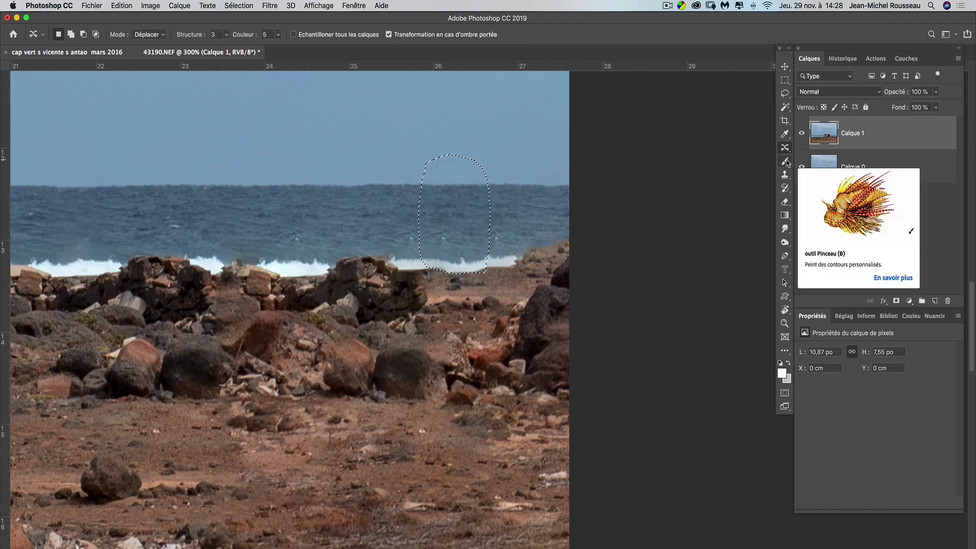
key("super+d")
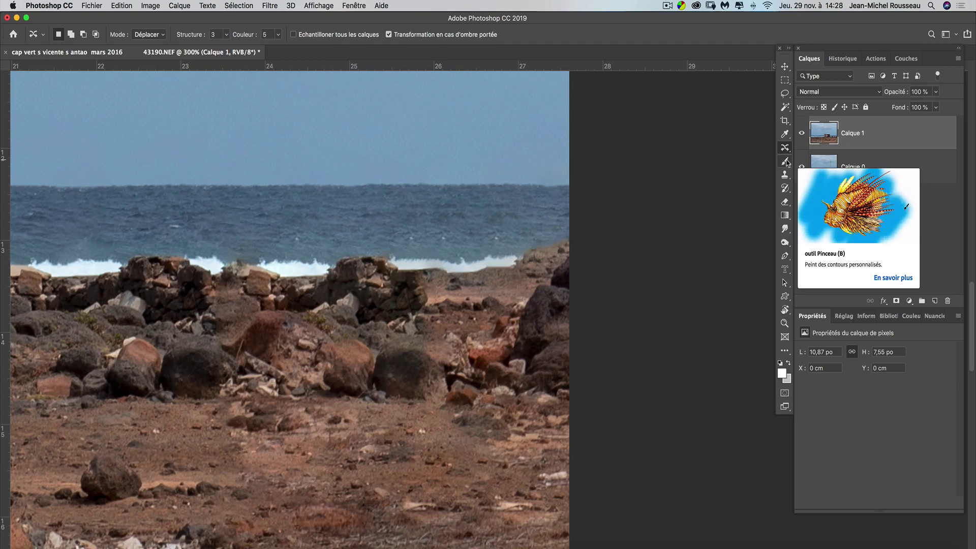
Examine the retouched sea, surf line and rocky ground beside the hut at several magnifications for remaining traces
key("super+minus")
key("super+minus")
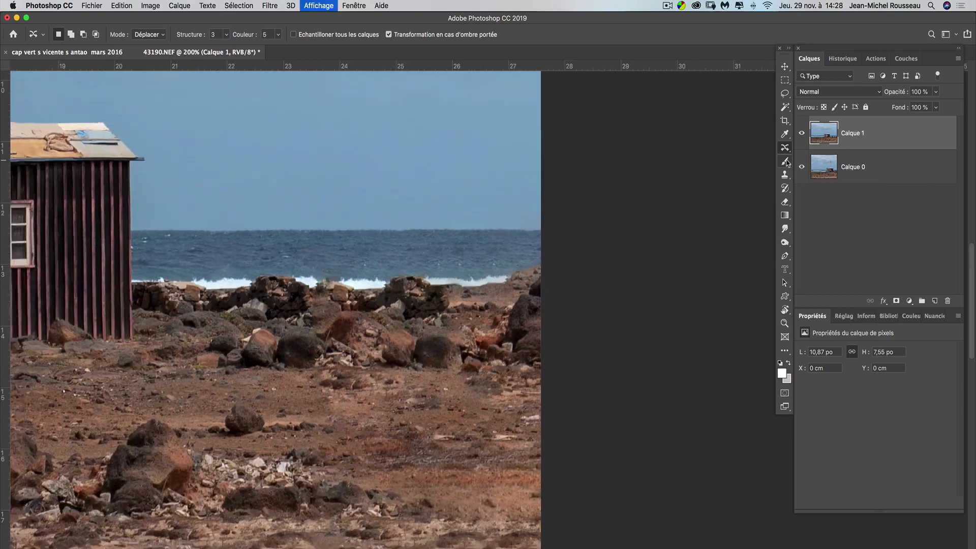
key("super+minus")
key("super+minus")
key("super+minus")
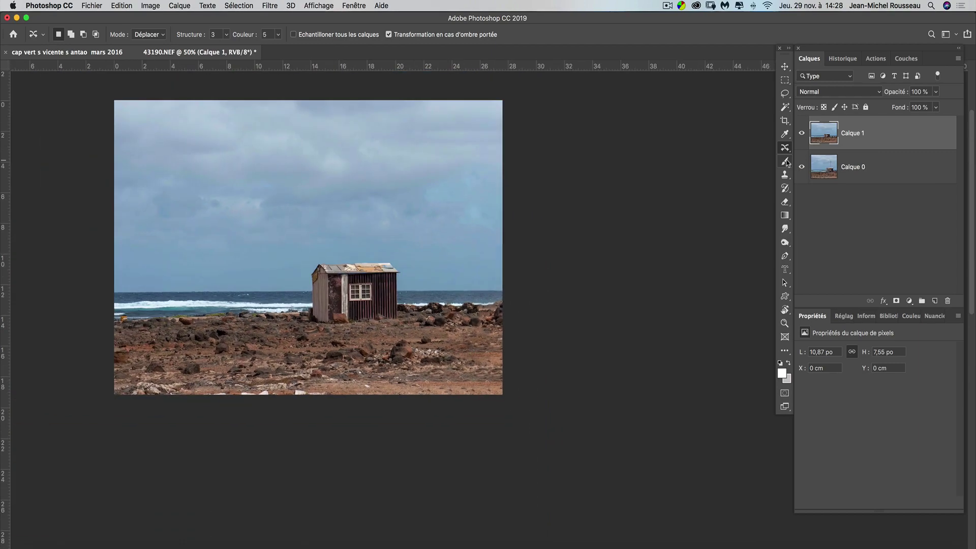
key("super+plus")
key("super+plus")
key("super+plus")
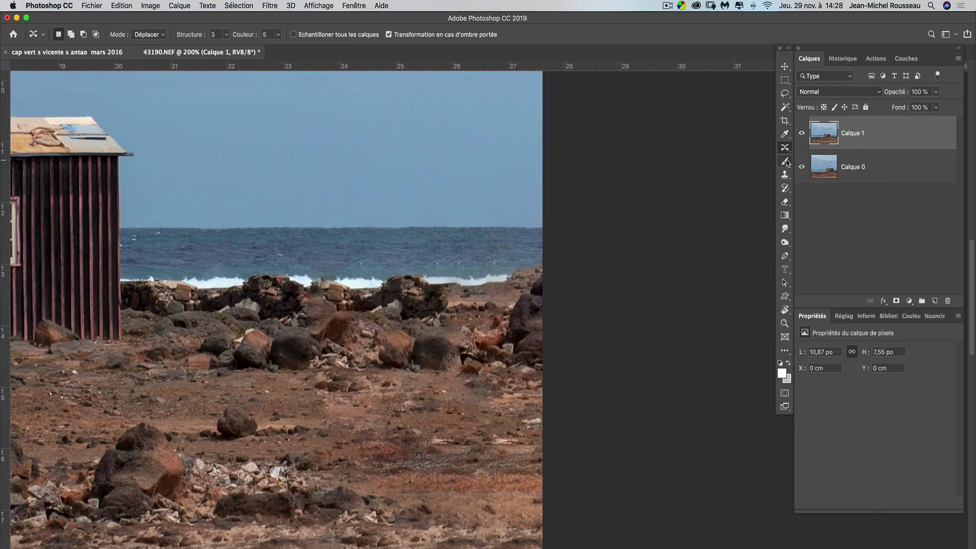
key("super+plus")
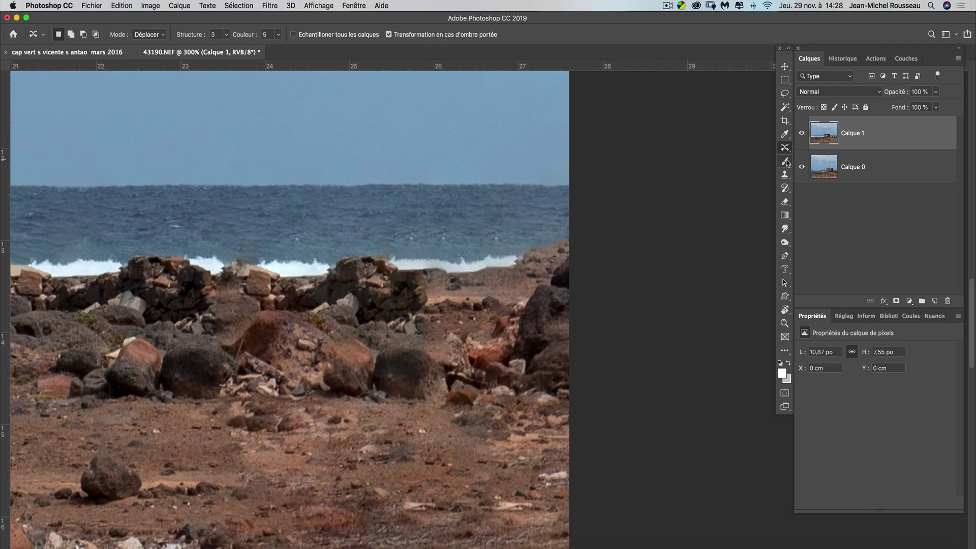
key("super+minus")
key("super+minus")
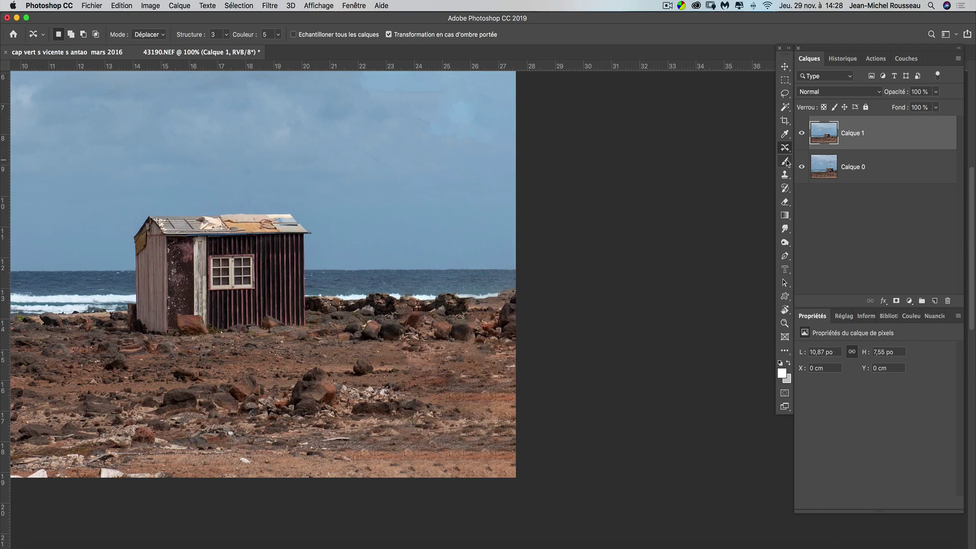
Using Etendre mode, duplicate the isolated round rock onto the bare ground to its right
left_click(148, 35)
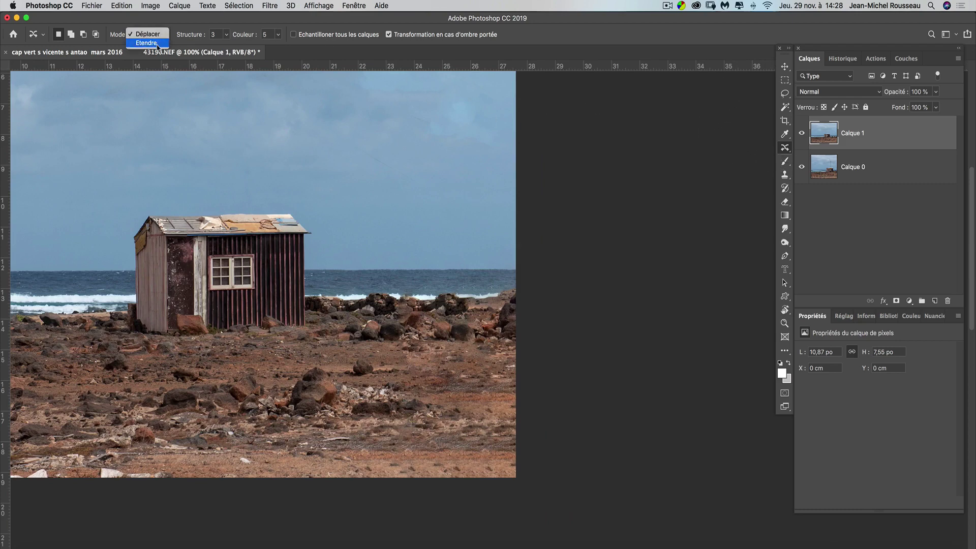
left_click(157, 43)
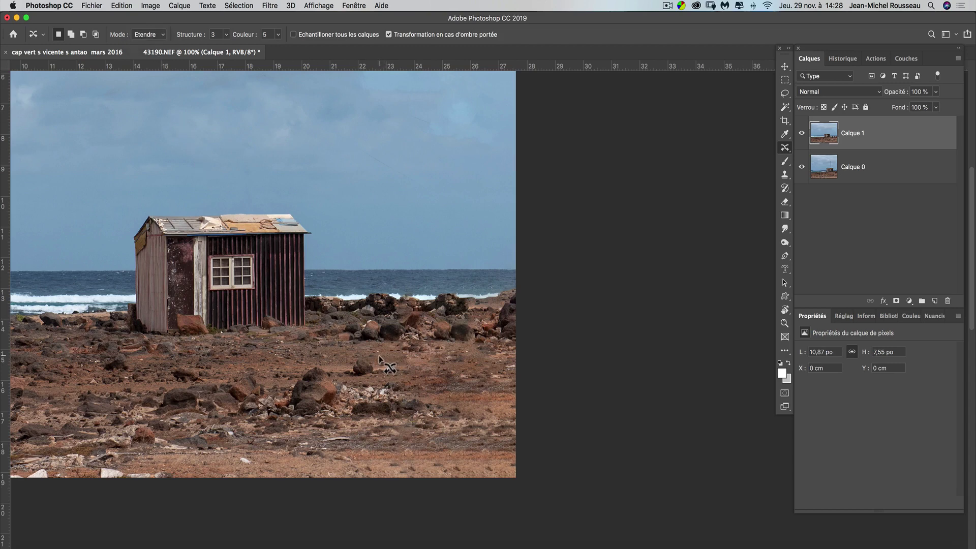
mouse_move(374, 353)
left_mouse_down()
mouse_move(350, 355)
mouse_move(343, 376)
mouse_move(362, 383)
mouse_move(386, 372)
mouse_move(382, 354)
mouse_move(398, 375)
mouse_move(473, 381)
mouse_move(463, 372)
left_mouse_up()
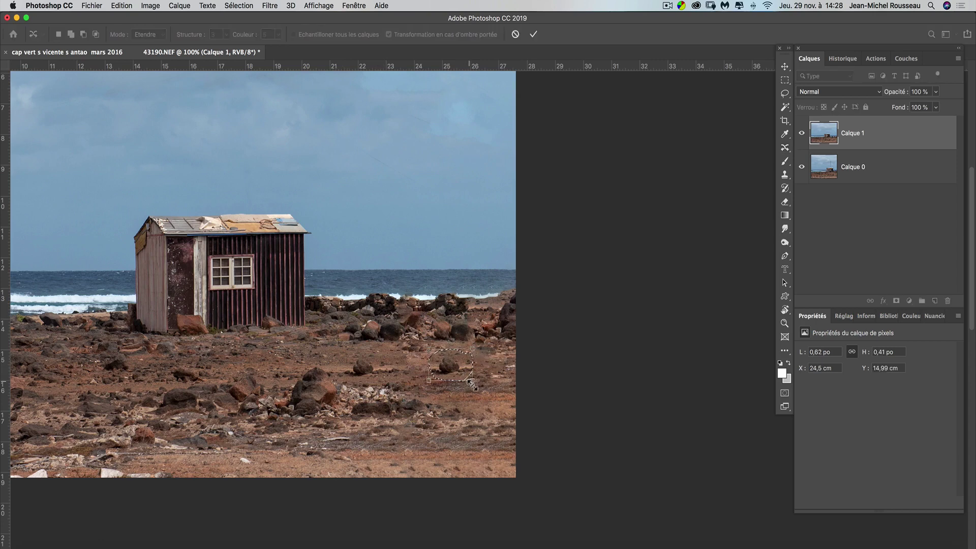
left_click(533, 34)
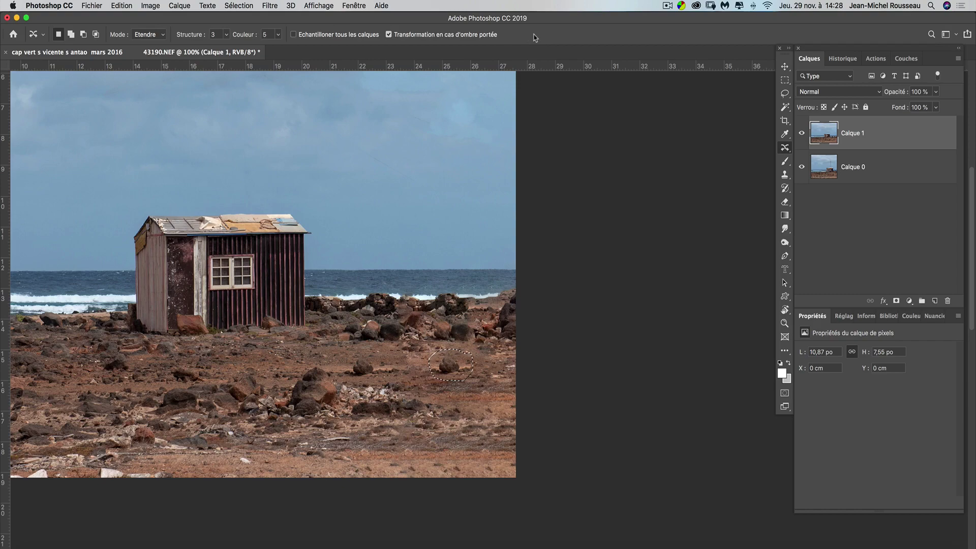
Check the duplicated round rock at 300 % magnification and undo its placement on the bare ground
key("super+plus")
key("super+plus")
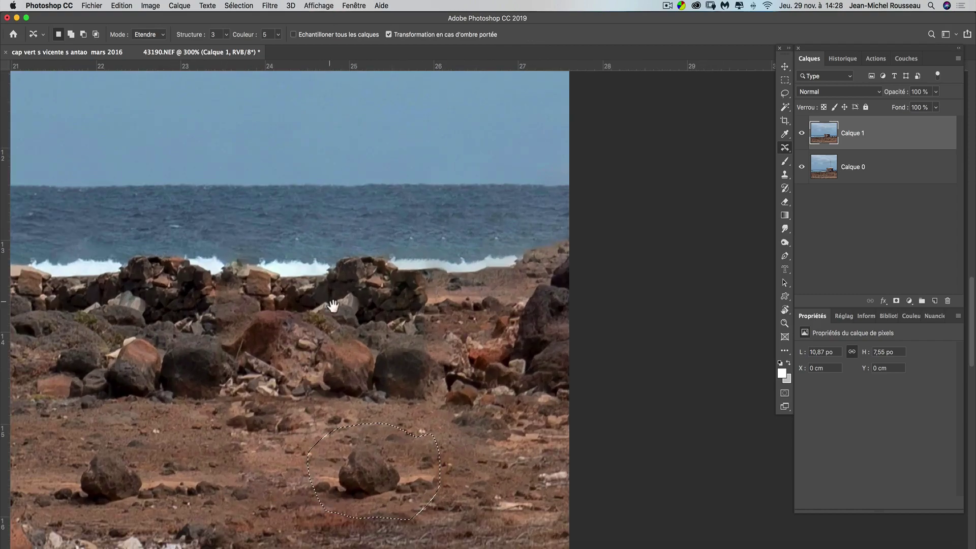
left_click_drag(333, 306, 450, 162)
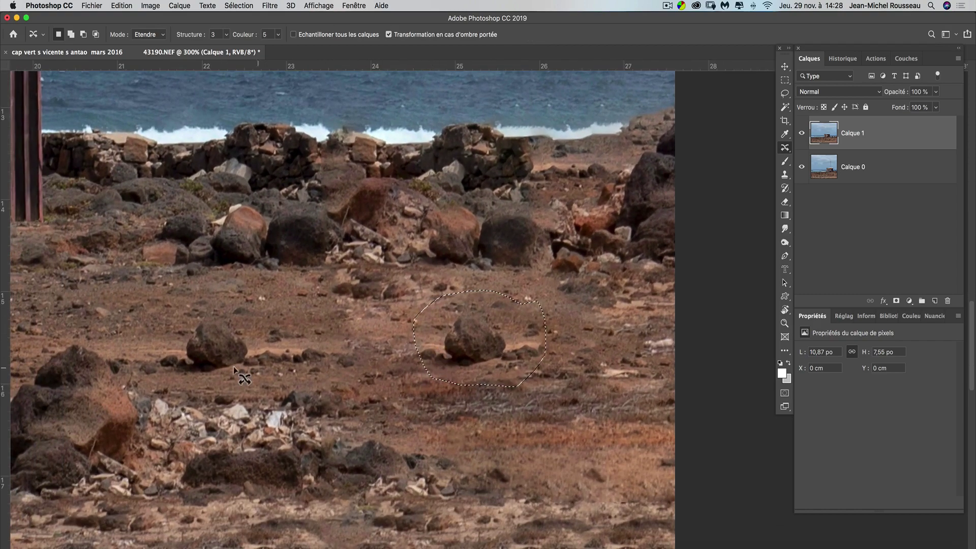
key("super+z")
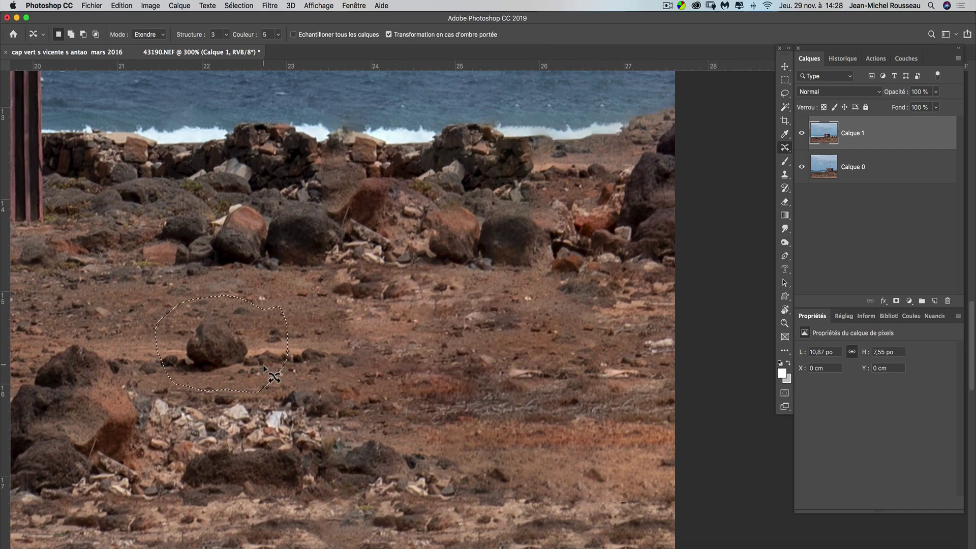
Try again to duplicate the isolated round rock onto the bare ground to its right, undo the copy and deselect
left_click_drag(263, 364, 526, 362)
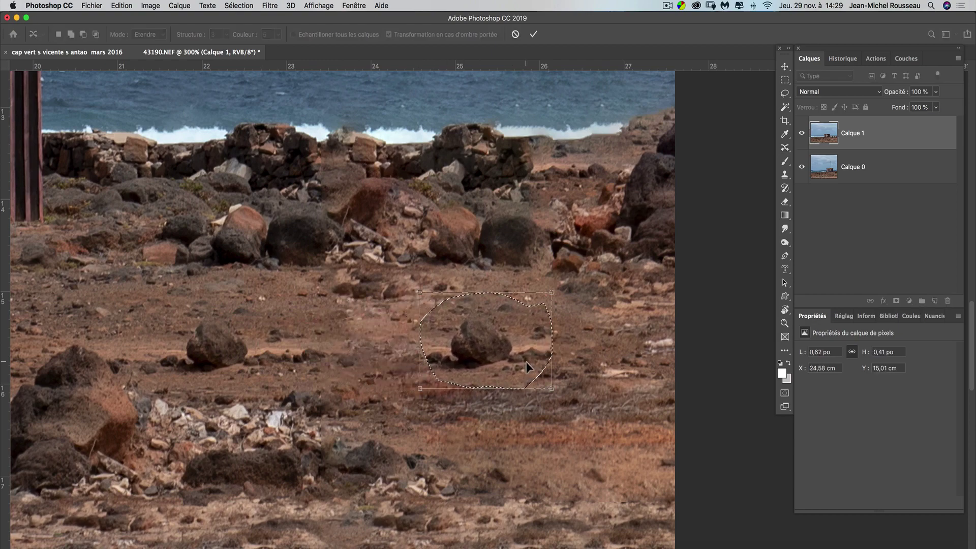
left_click(533, 34)
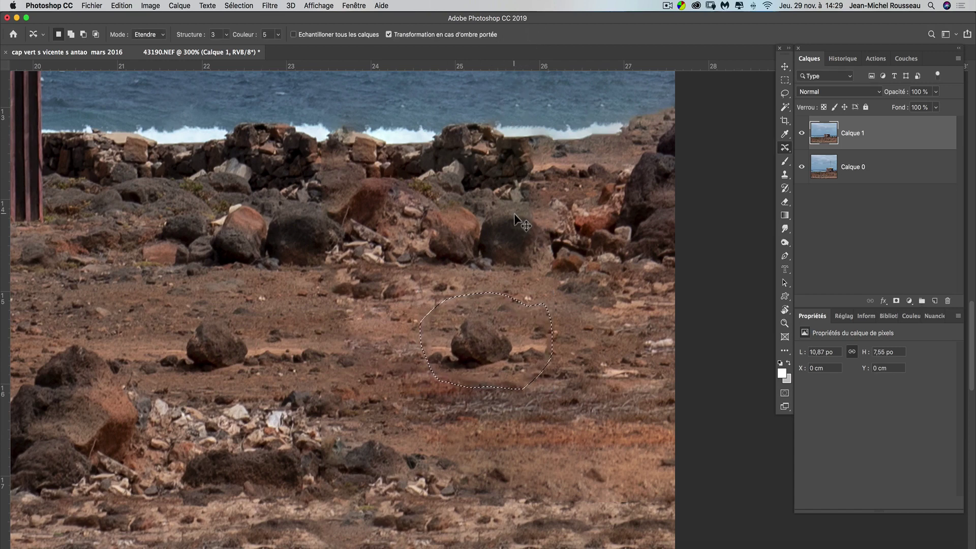
key("super+z")
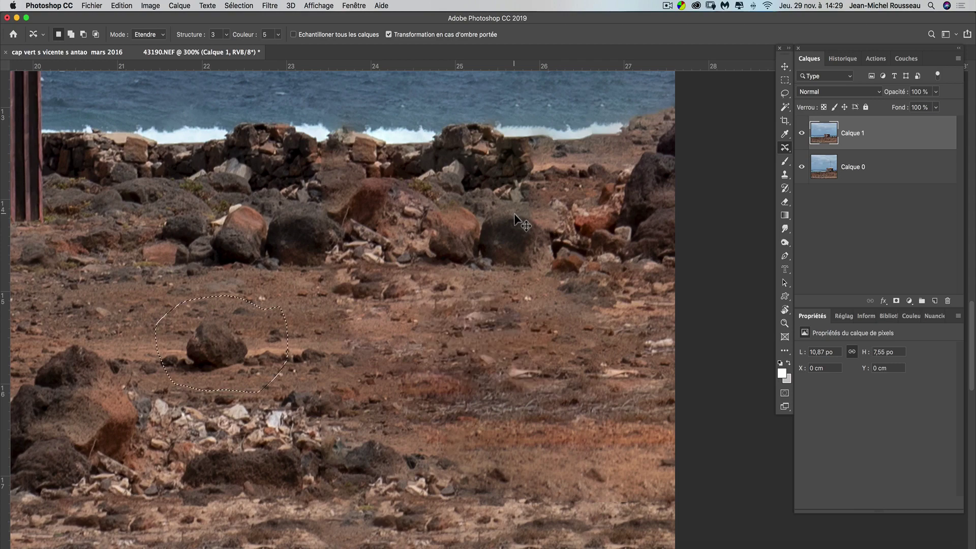
key("super+d")
key("super+minus")
key("super+minus")
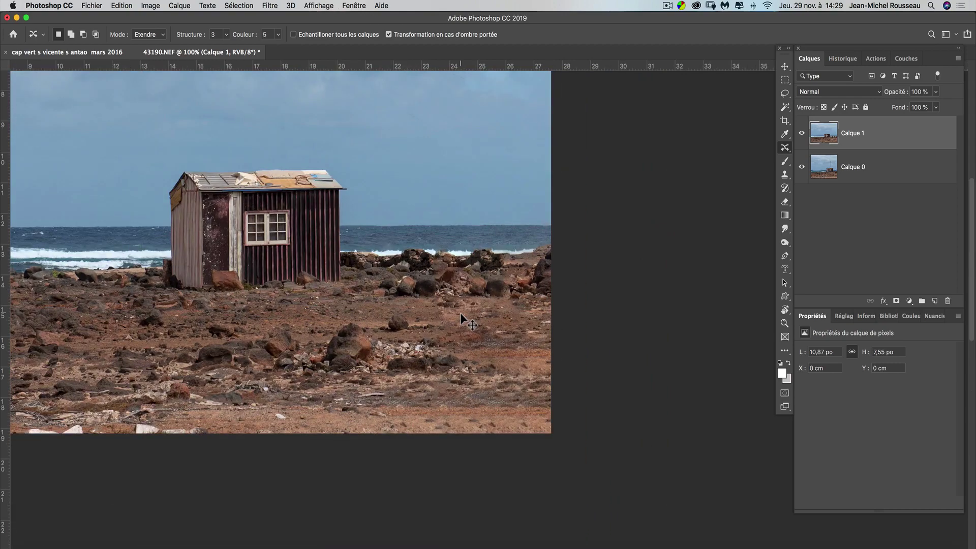
left_click_drag(380, 319, 551, 404)
left_click_drag(422, 398, 470, 409)
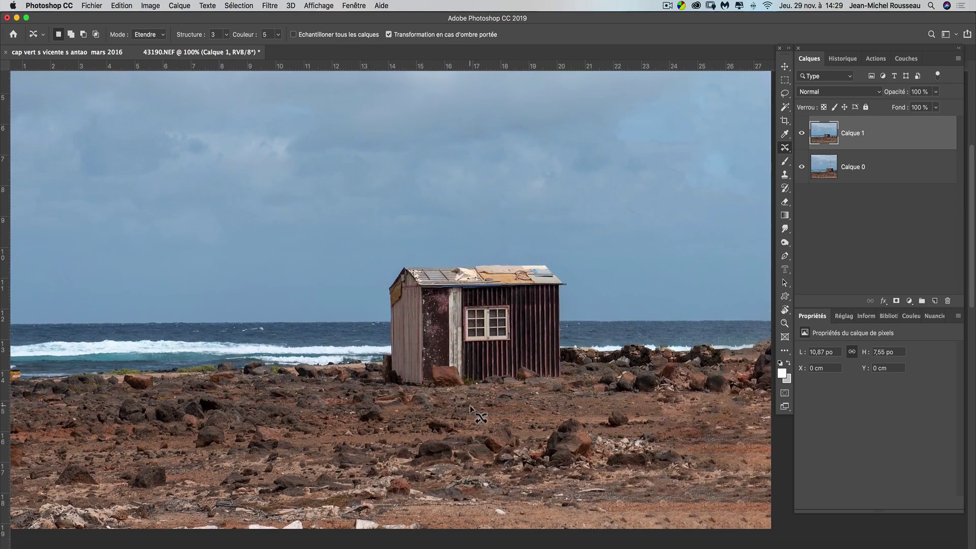
key("super+minus")
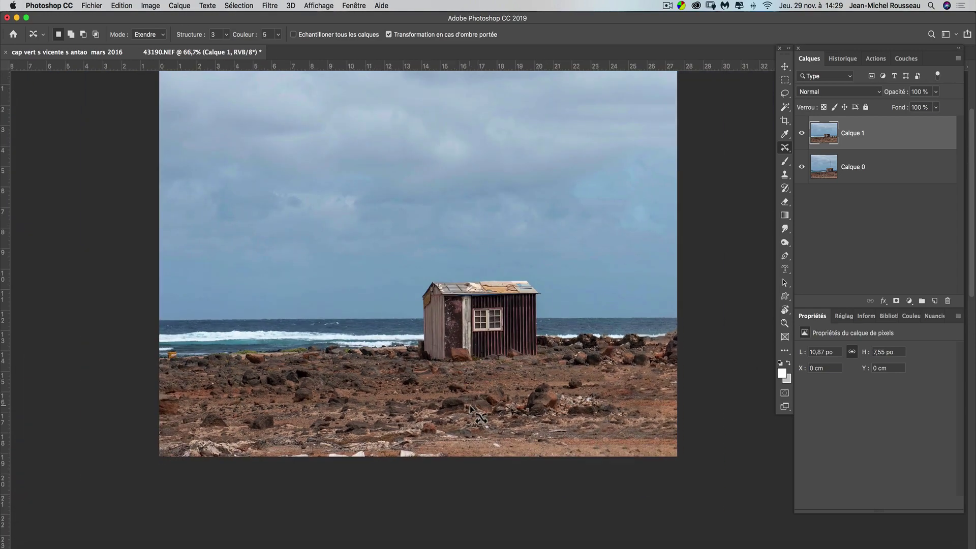
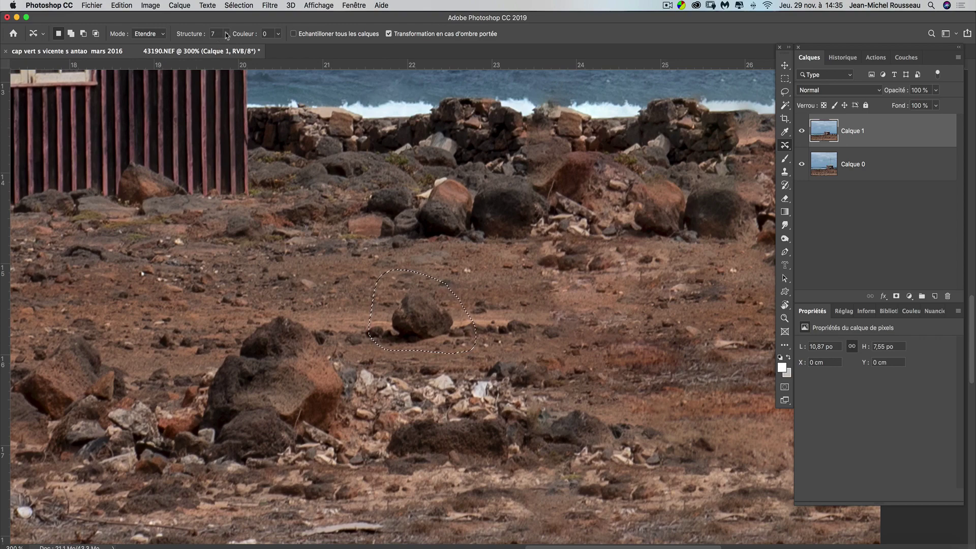
Try duplicating the round rock onto the bare ground with Structure 7 and Couleur 0, and undo the copy
left_click(227, 34)
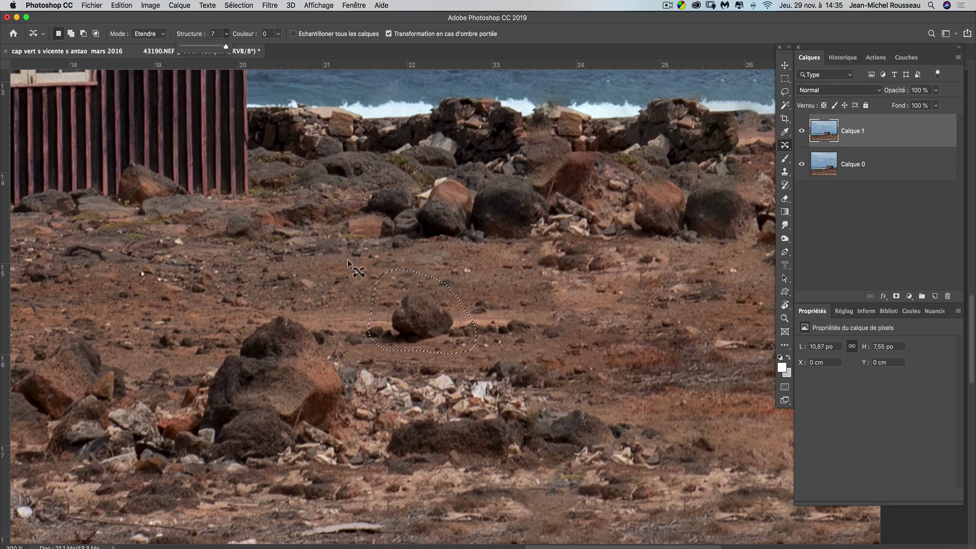
left_click(450, 327)
left_click_drag(451, 329, 650, 336)
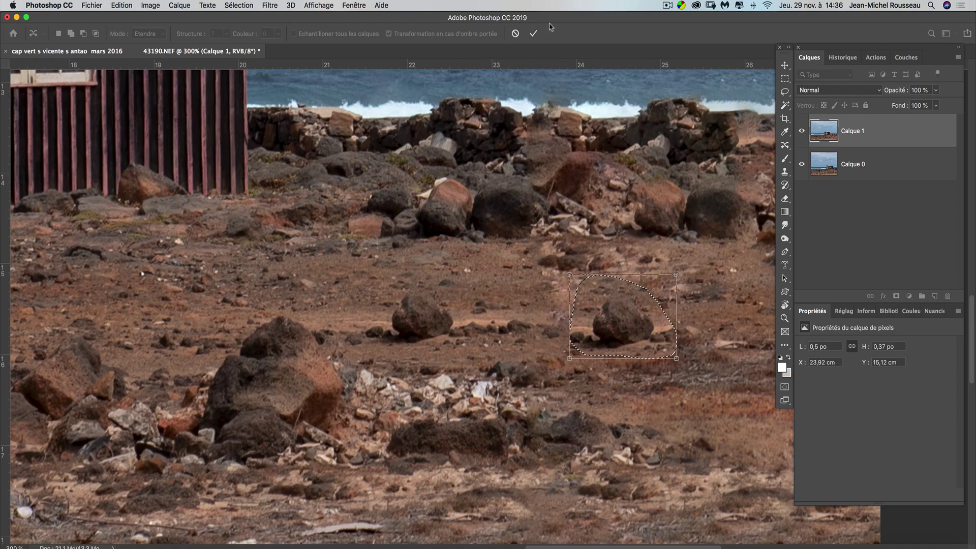
left_click(533, 34)
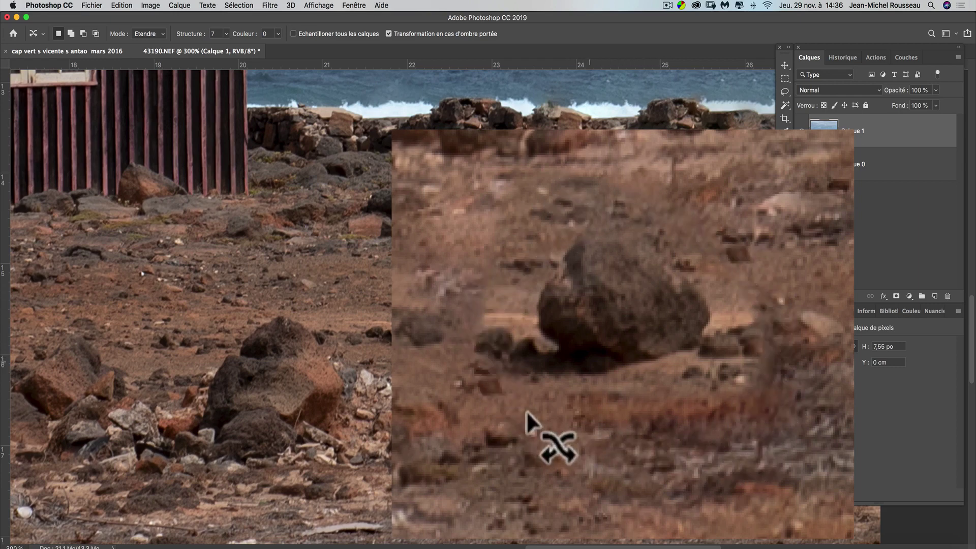
left_click_drag(517, 395, 517, 395)
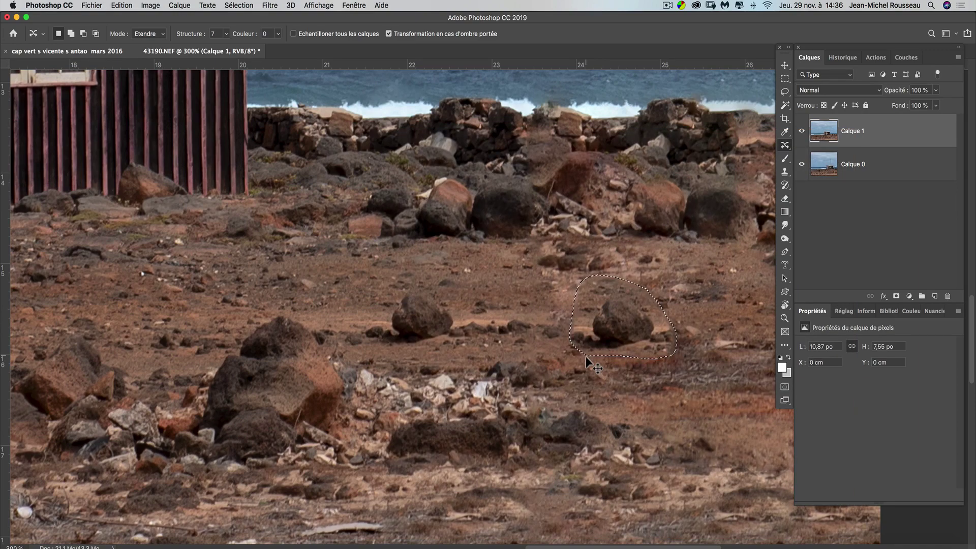
key("shift+F5")
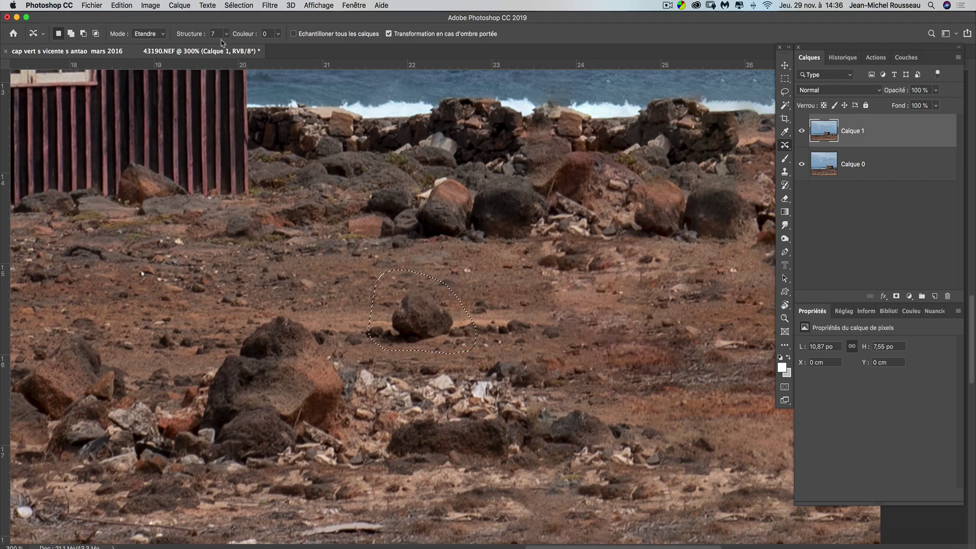
Try duplicating the round rock with Structure set to 1, and undo the copy to restore the selection around the original rock
left_click(225, 36)
left_click_drag(227, 46, 183, 48)
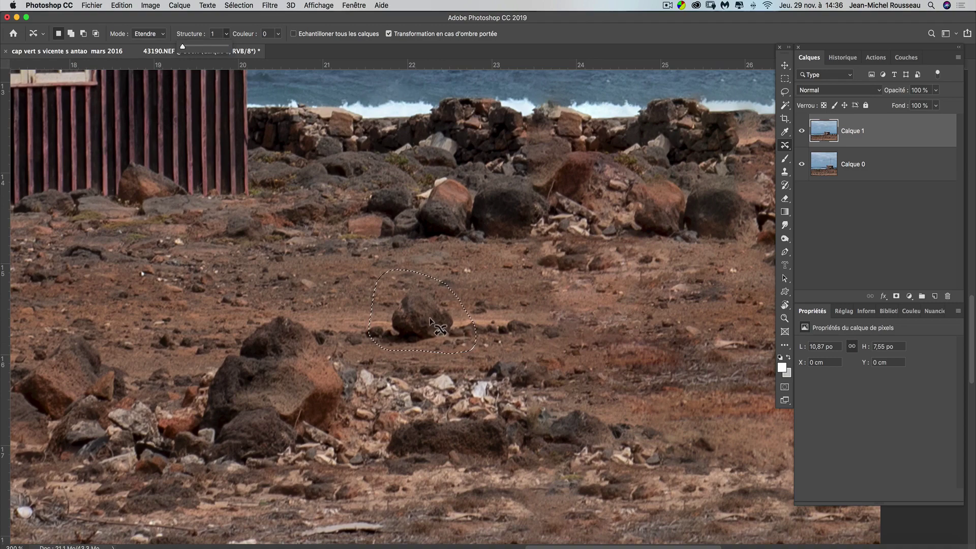
left_click_drag(430, 318, 655, 331)
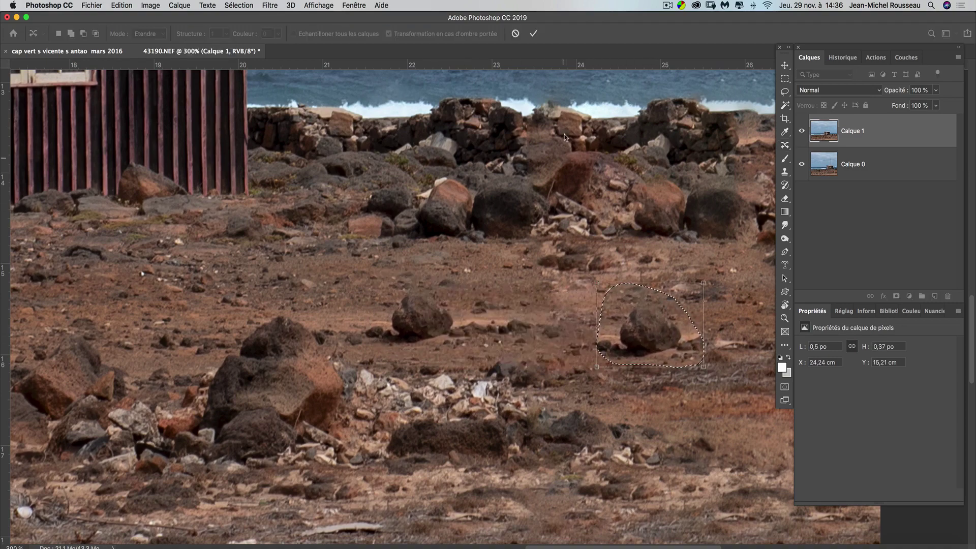
left_click(533, 34)
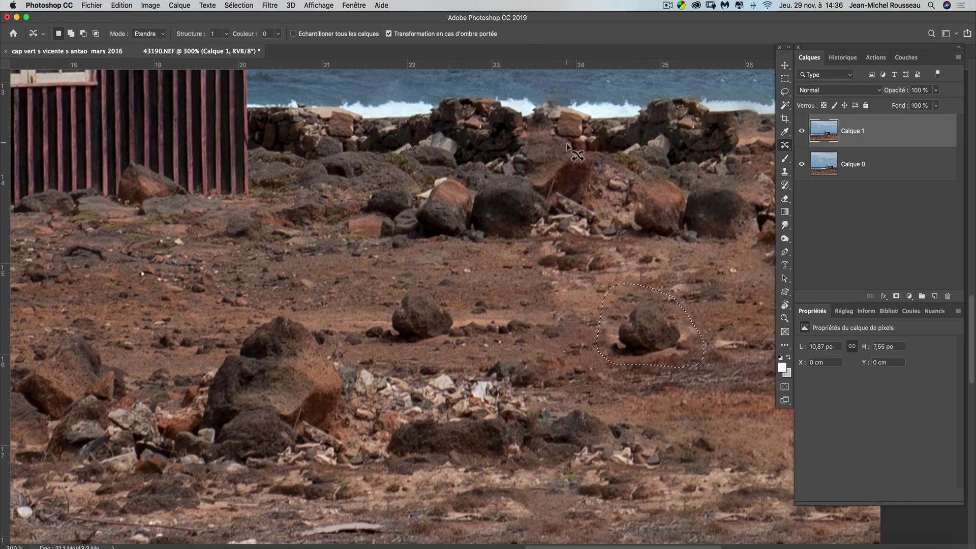
key("super+d")
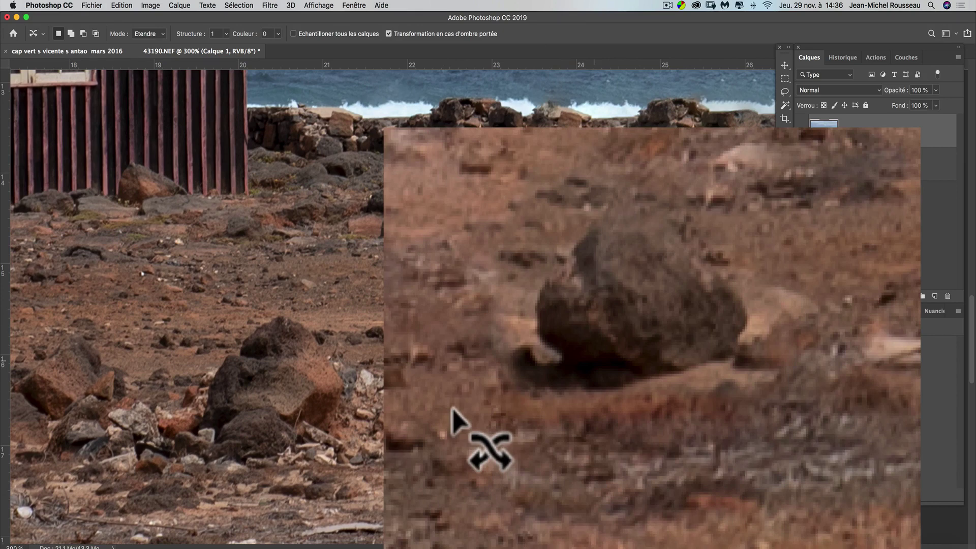
left_click(227, 34)
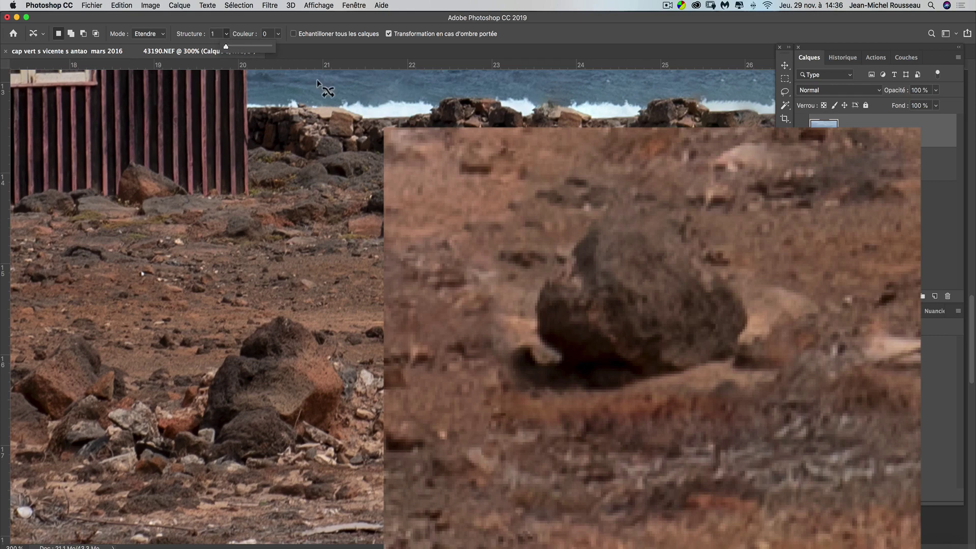
key("super+z")
key("super+z")
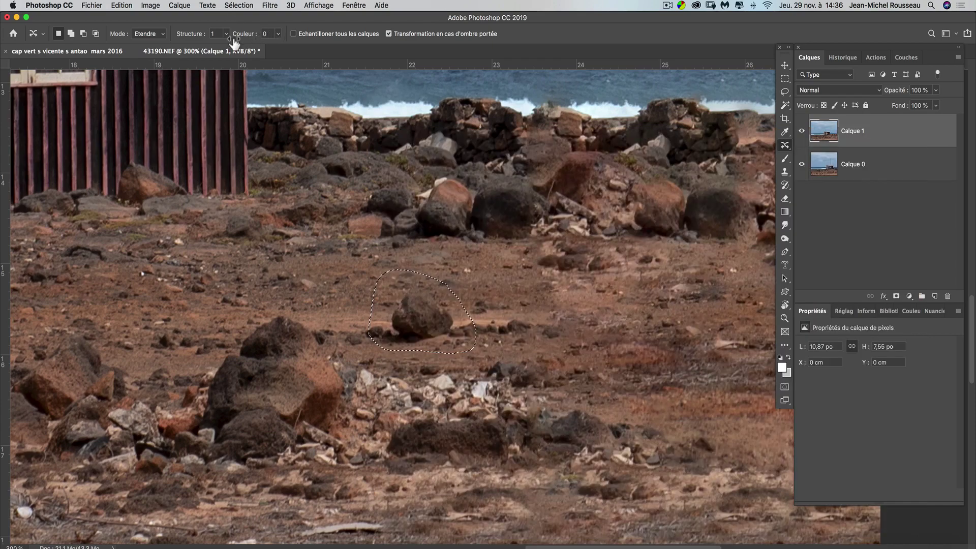
Set the Content-Aware Move tool's Structure to 4
left_click(226, 34)
left_click_drag(242, 47, 255, 51)
Try duplicating the round rock onto the bare ground with Couleur set to 10, and undo the copy
left_click(278, 34)
left_click(278, 33)
left_click_drag(277, 47, 361, 57)
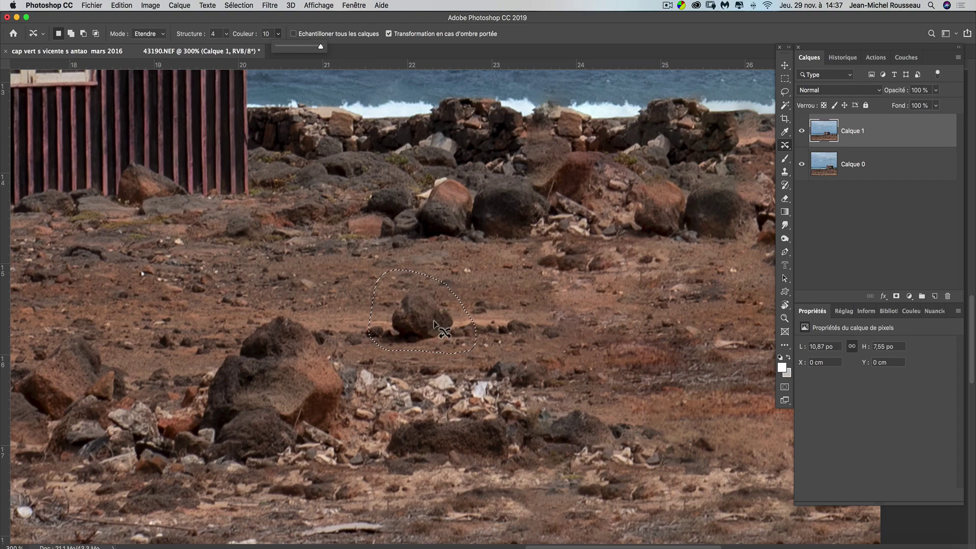
left_click_drag(433, 319, 655, 340)
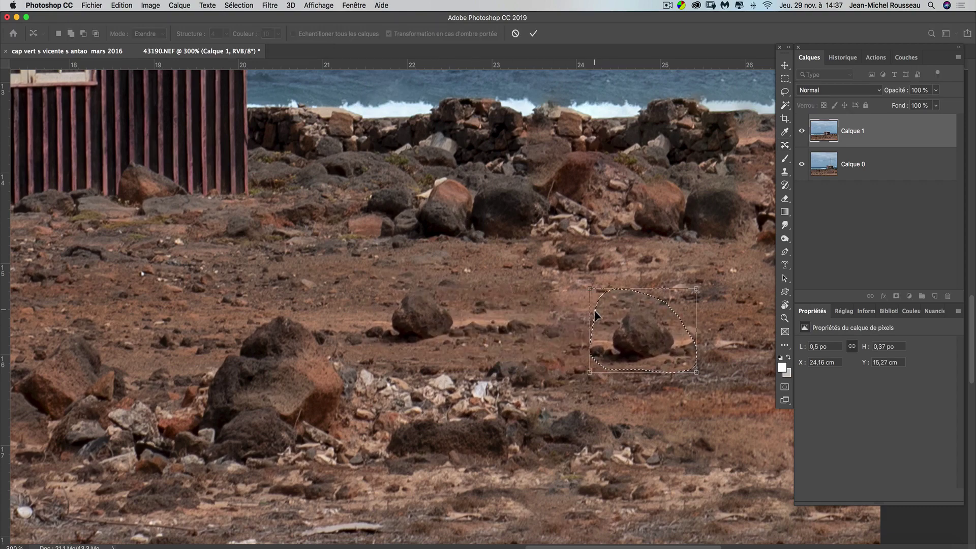
left_click(533, 33)
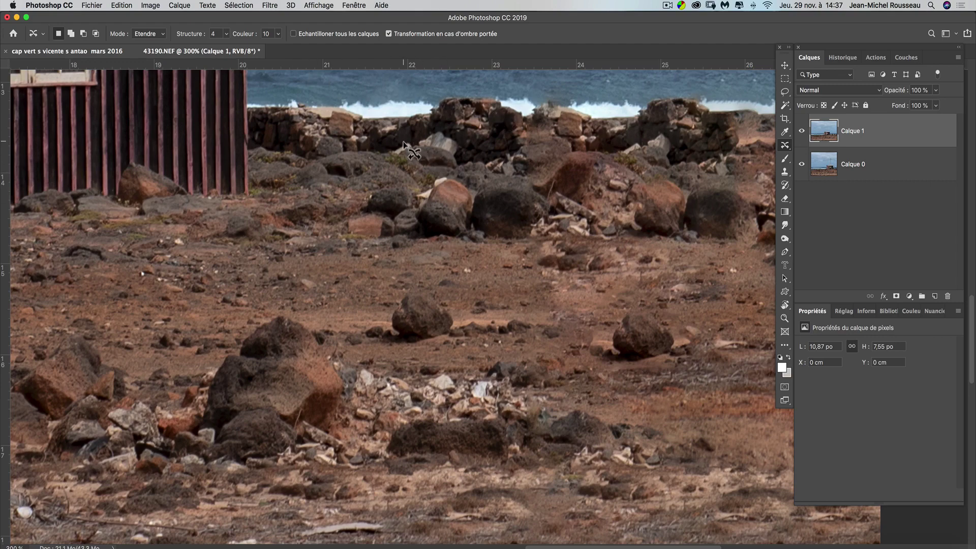
key("super+z")
key("super+z")
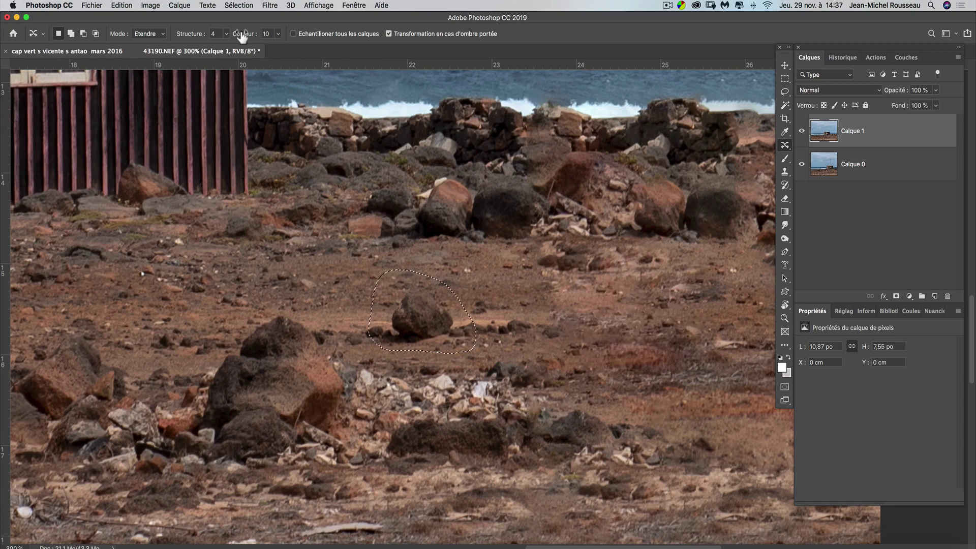
Set Couleur to 1, duplicate the round rock onto the bare ground to its right in Etendre mode, and deselect
left_click(279, 35)
left_click_drag(280, 46, 234, 47)
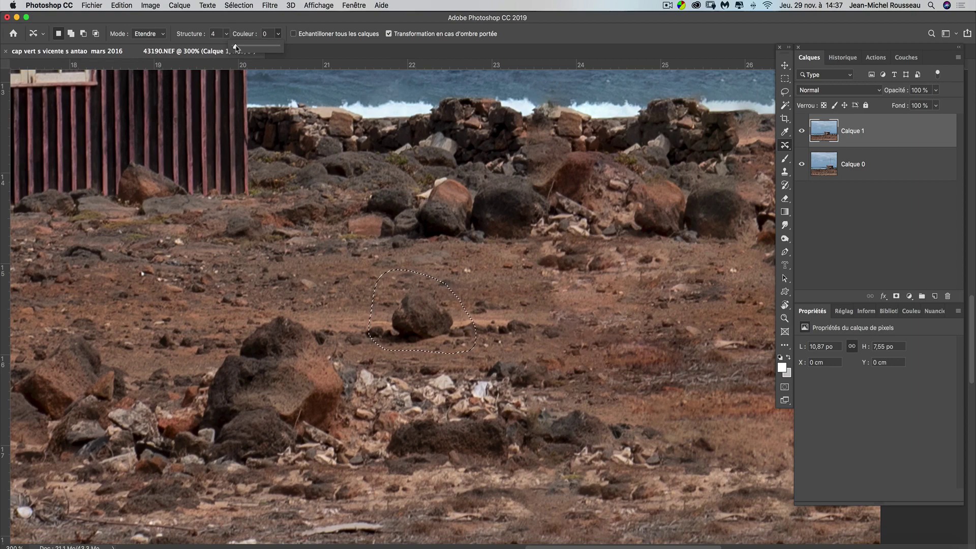
left_click_drag(234, 47, 237, 47)
left_click_drag(420, 316, 648, 339)
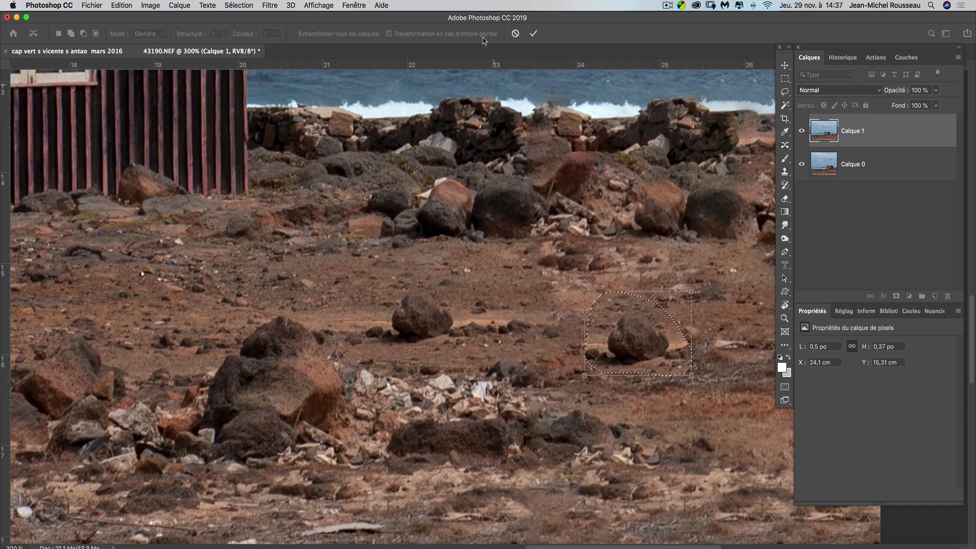
left_click(533, 34)
key("super+d")
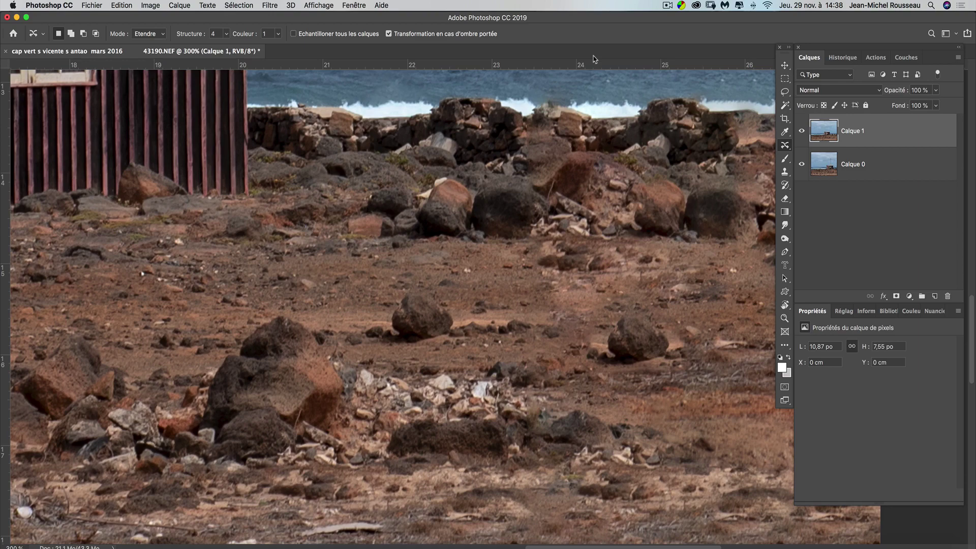
key("super+minus")
key("super+minus")
key("super+minus")
key("super+minus")
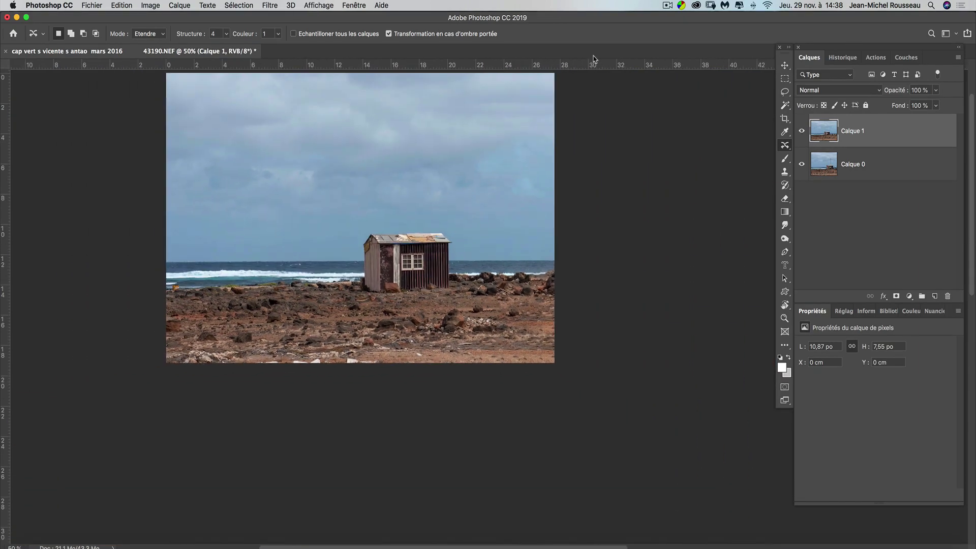